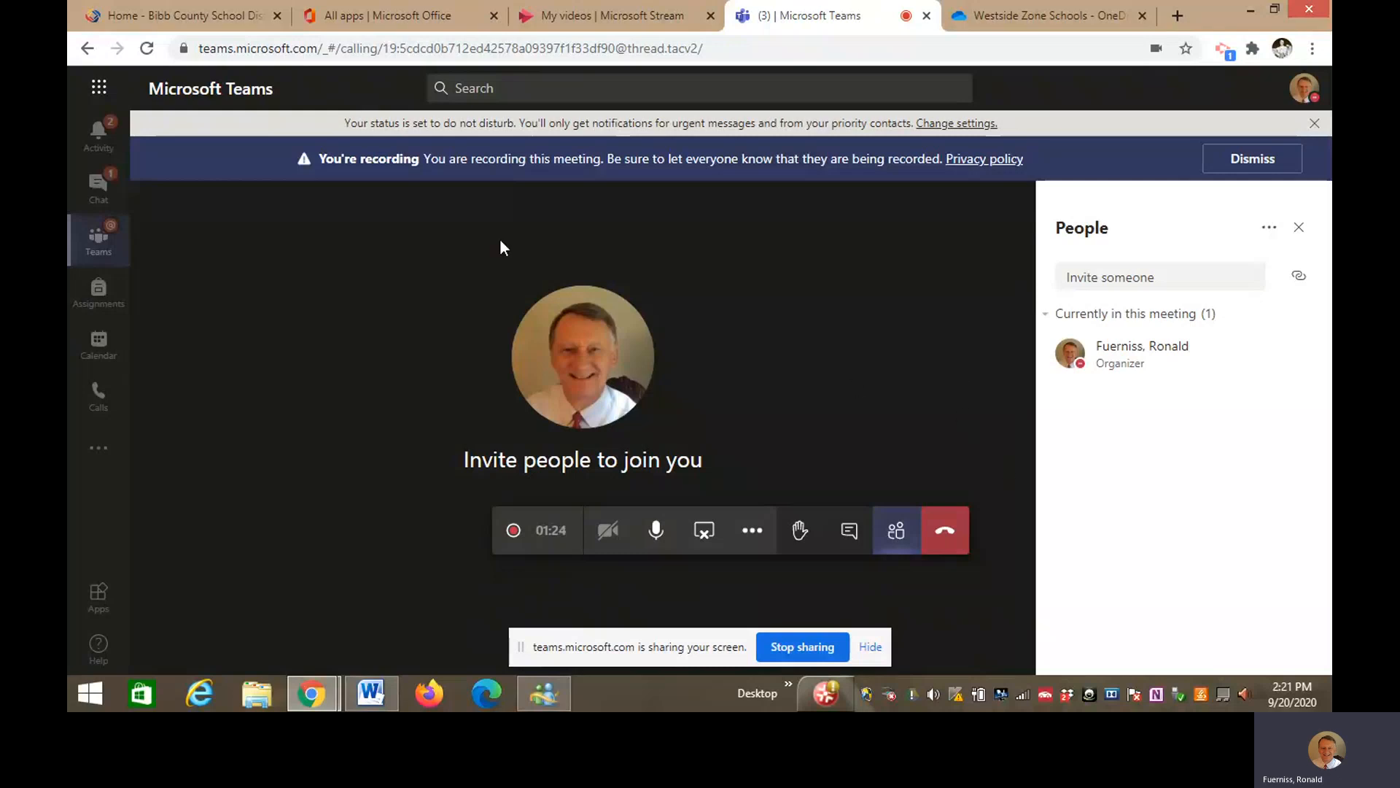
- Switch to the 'All apps | Microsoft Office' browser tab, leaving the Teams meeting
{"action": "left_click", "coordinate": [409, 21]}
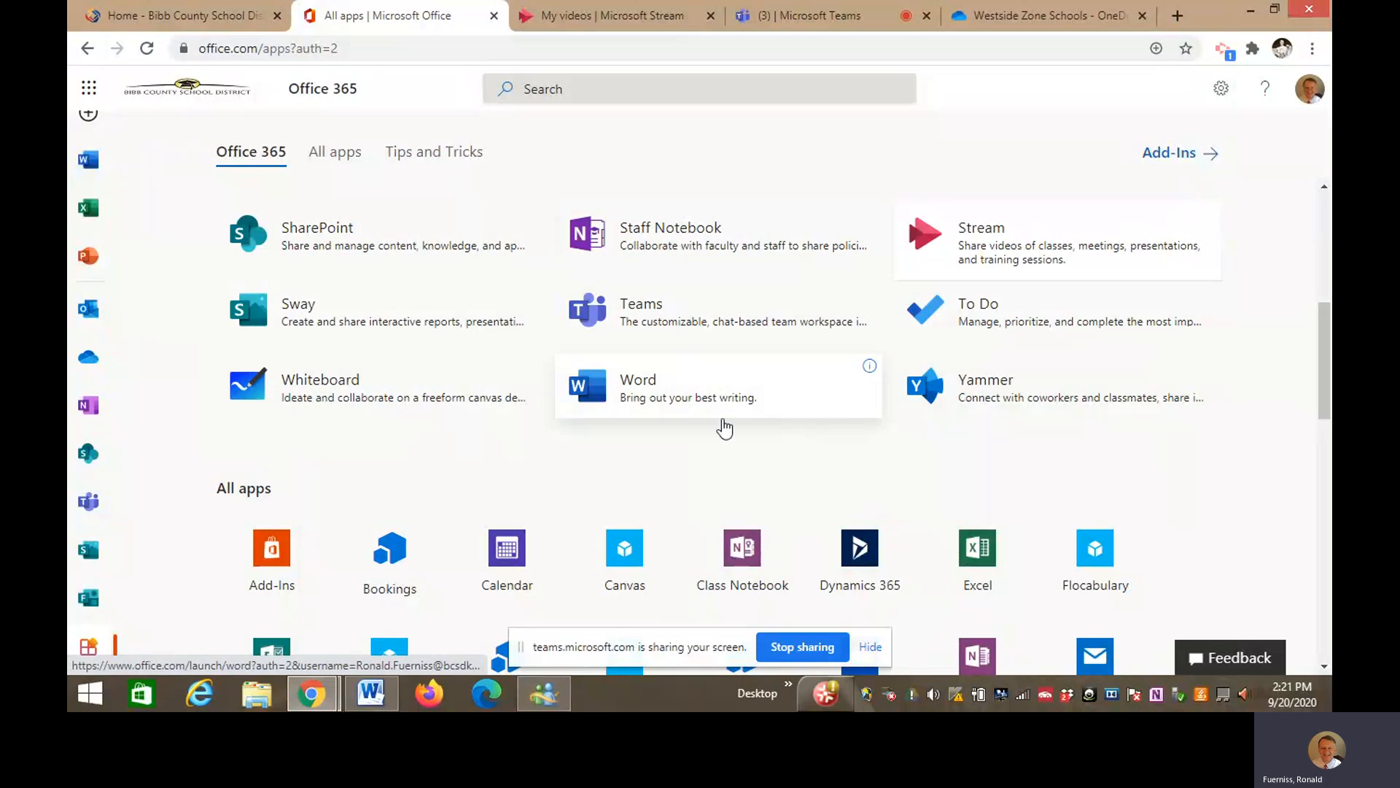
- Launch OneDrive from the Office 365 left app bar to show My files
{"action": "left_click", "coordinate": [89, 359]}
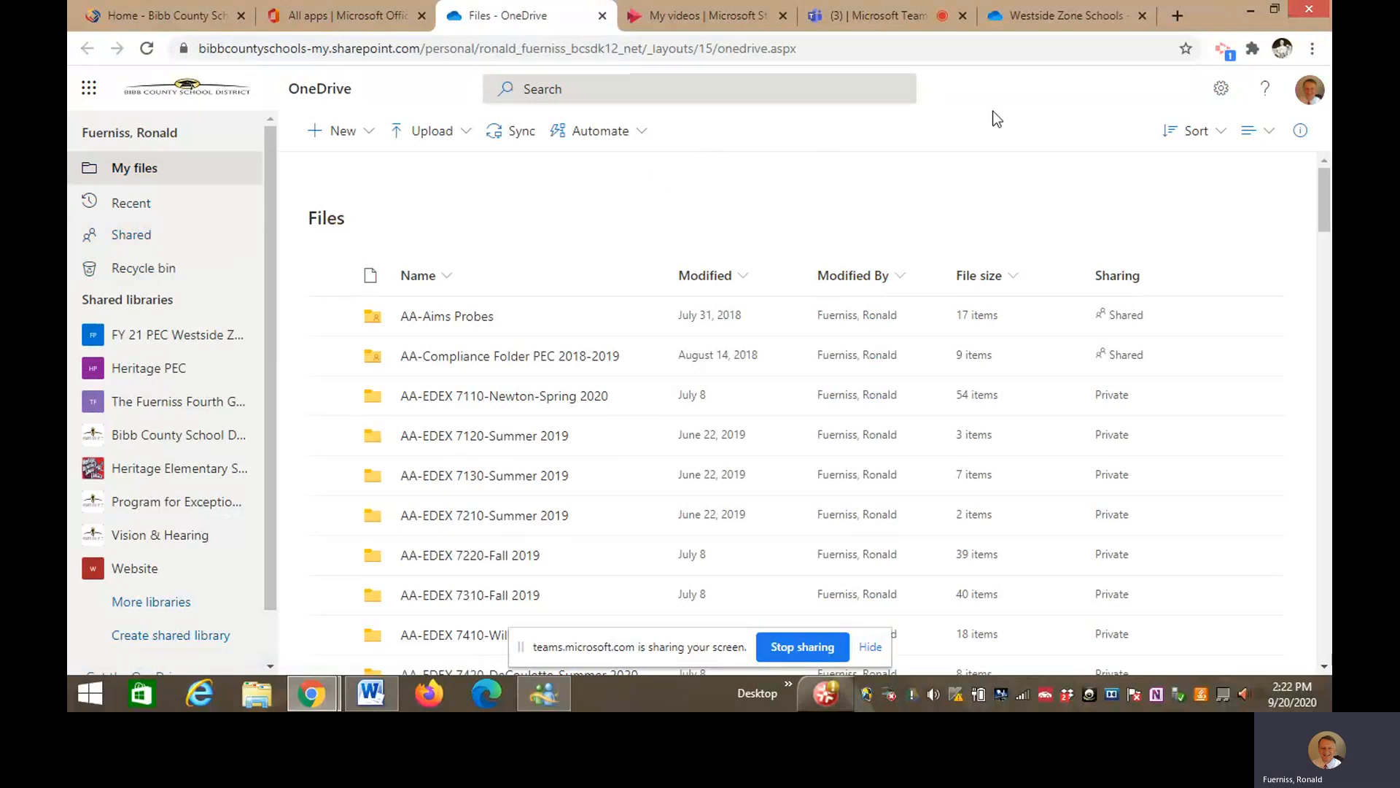
- Go through Westside Zone Schools, Heritage Elementary and the lead teacher's folder into Progress Monitoring
{"action": "left_click", "coordinate": [1064, 15]}
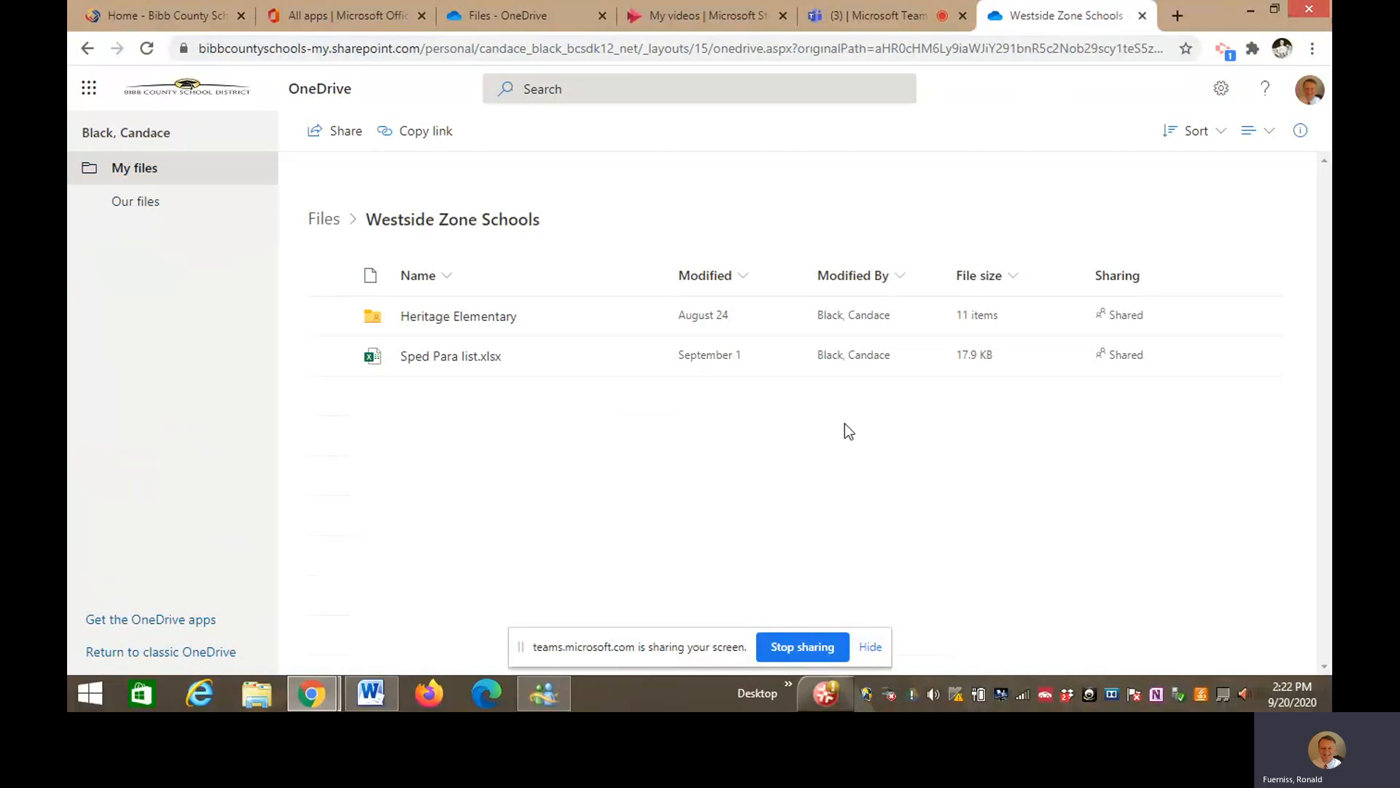
{"action": "left_click", "coordinate": [479, 321]}
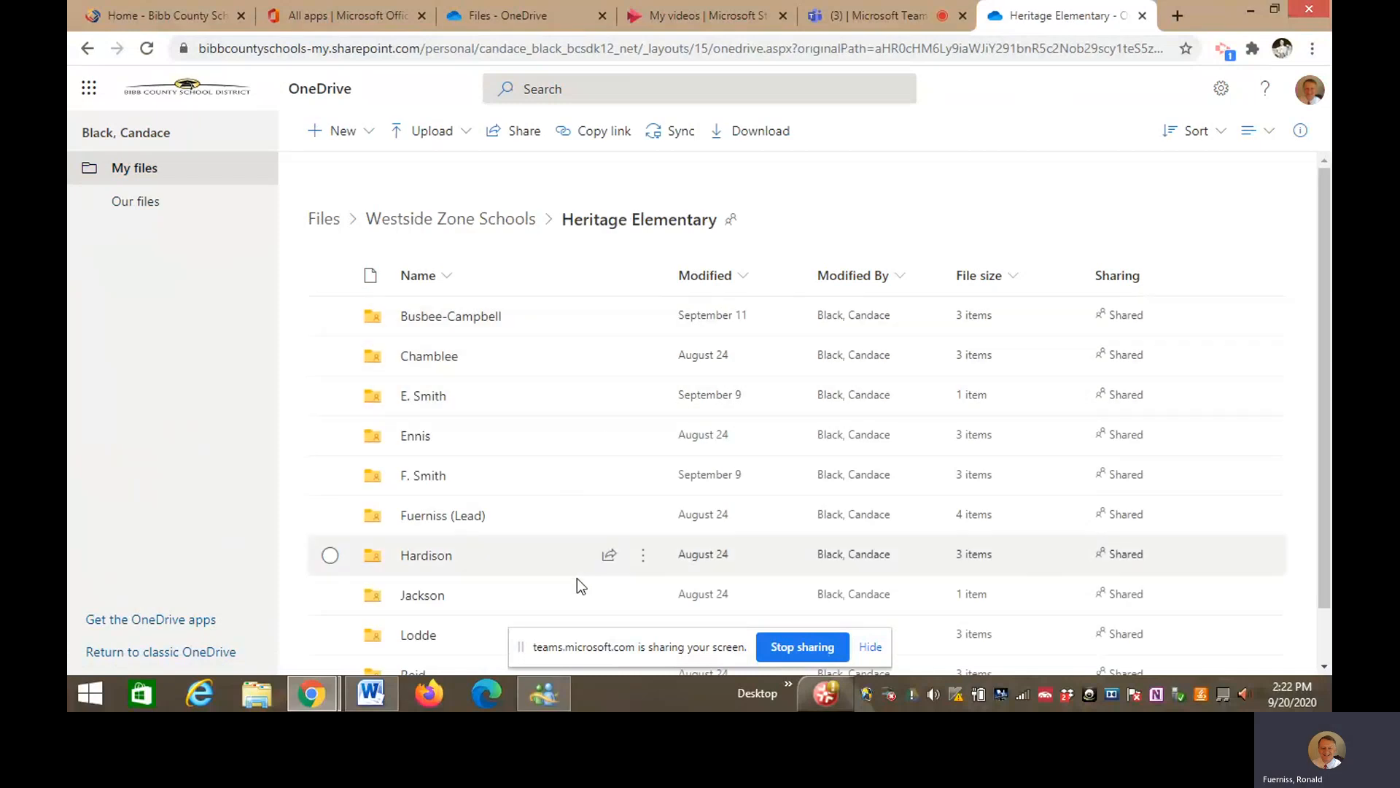
{"action": "left_click", "coordinate": [432, 518]}
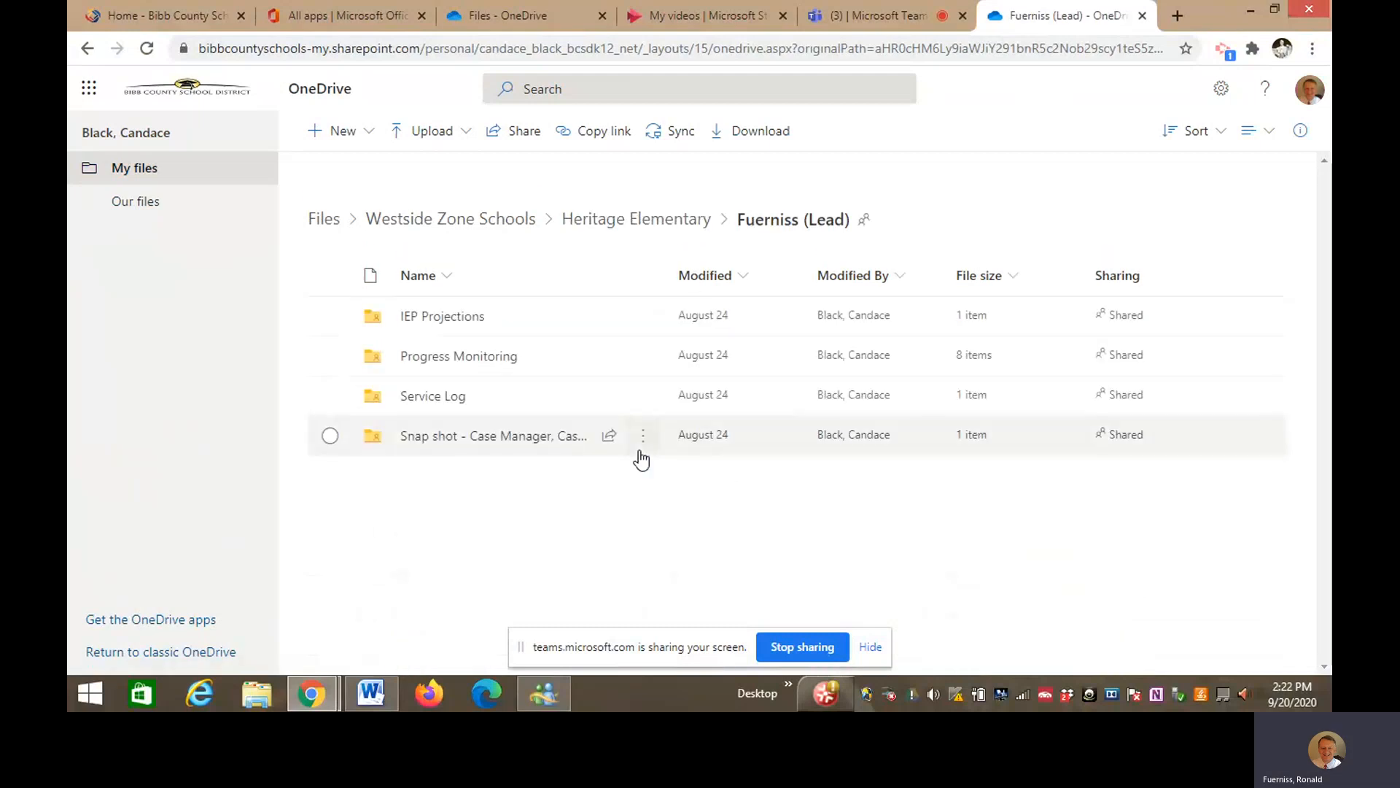
{"action": "left_click", "coordinate": [476, 357]}
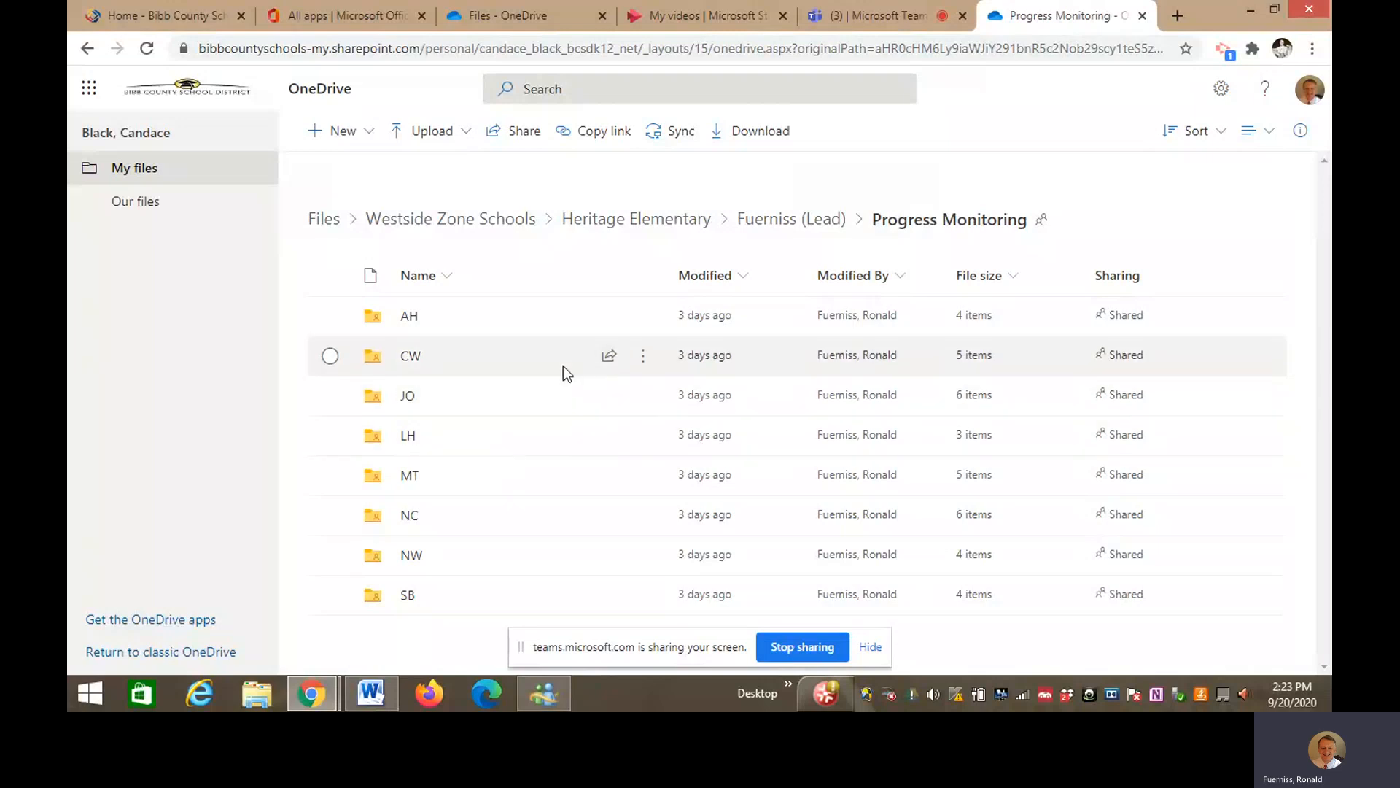
- Create a new folder named 'Daffy Duck' in Progress Monitoring and open it
{"action": "left_click", "coordinate": [349, 143]}
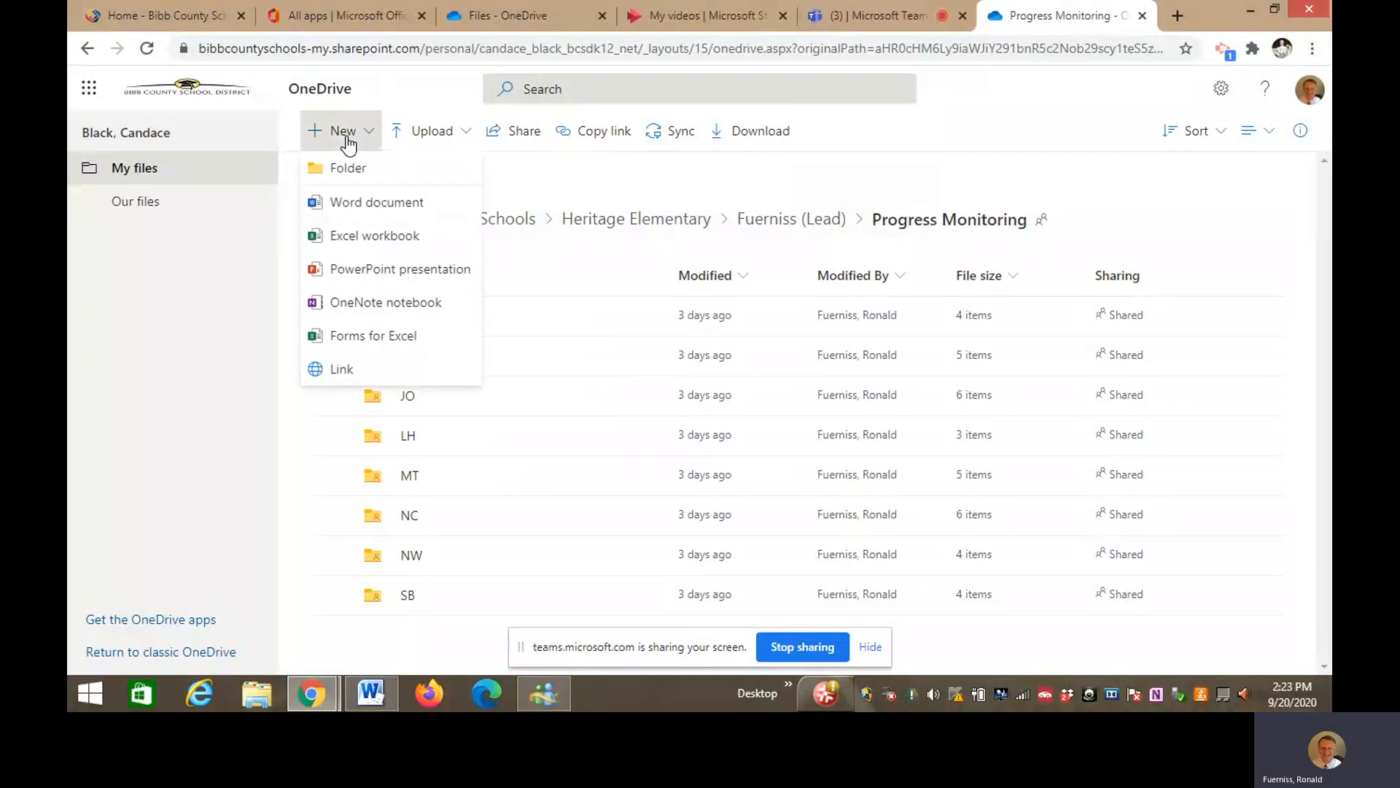
{"action": "left_click", "coordinate": [385, 169]}
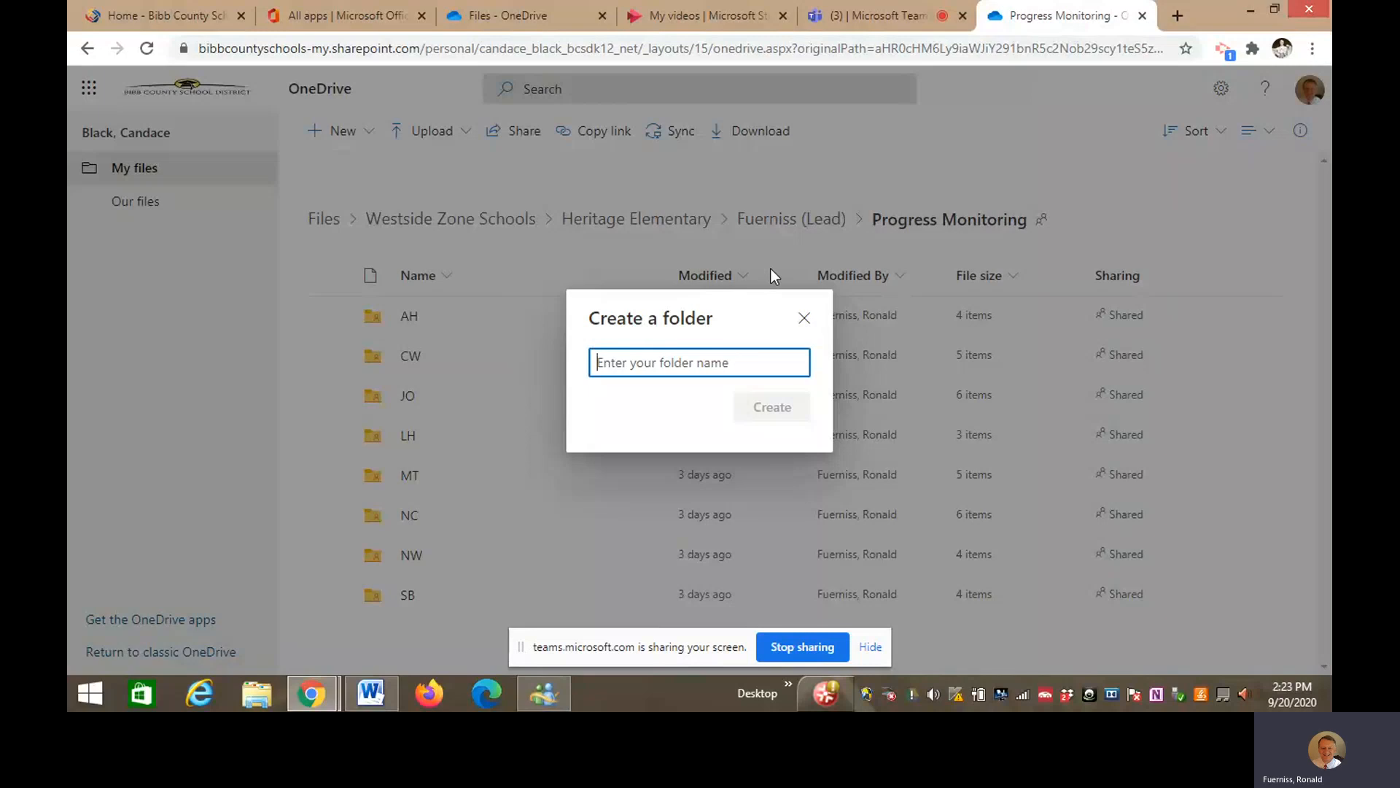
{"action": "type", "text": "Daf"}
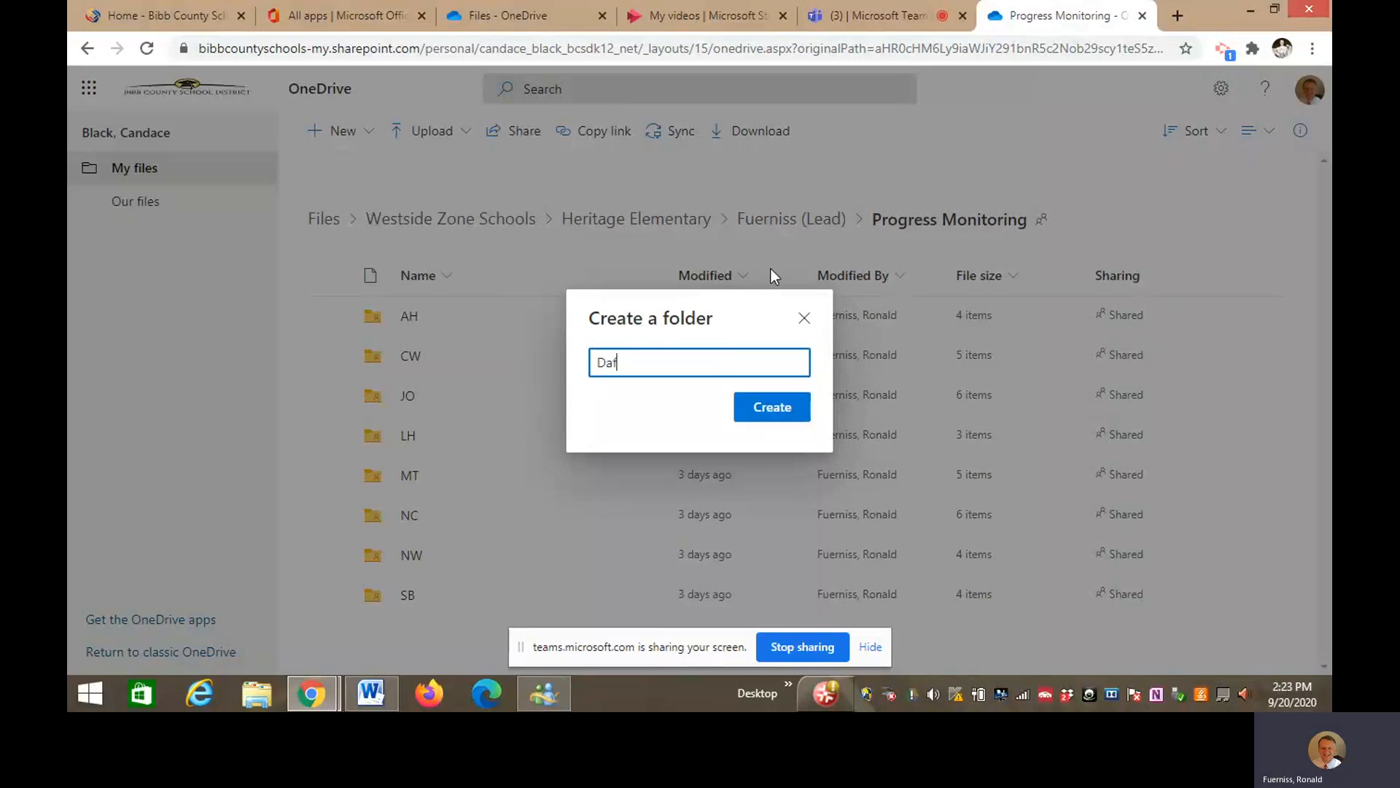
{"action": "type", "text": "fy Duck"}
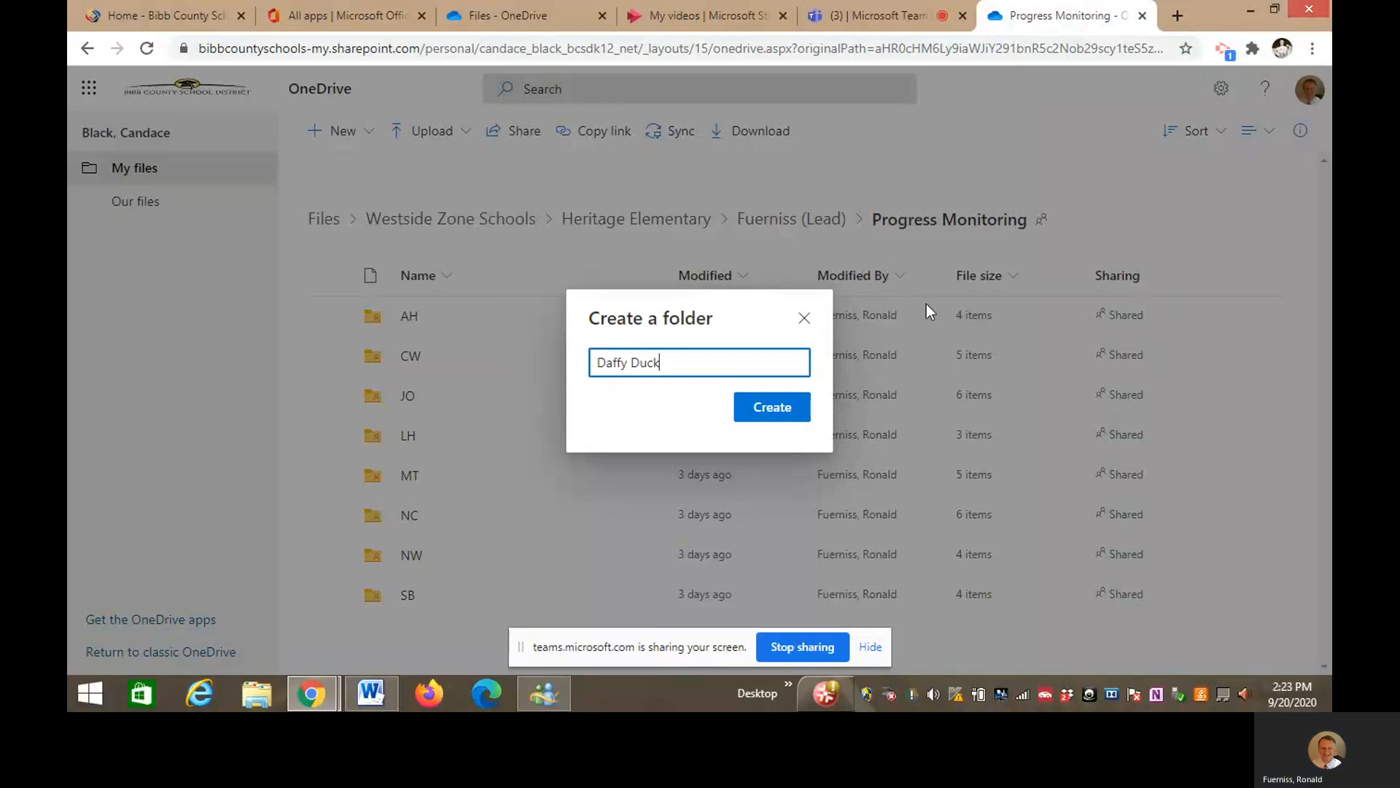
{"action": "left_click", "coordinate": [771, 415]}
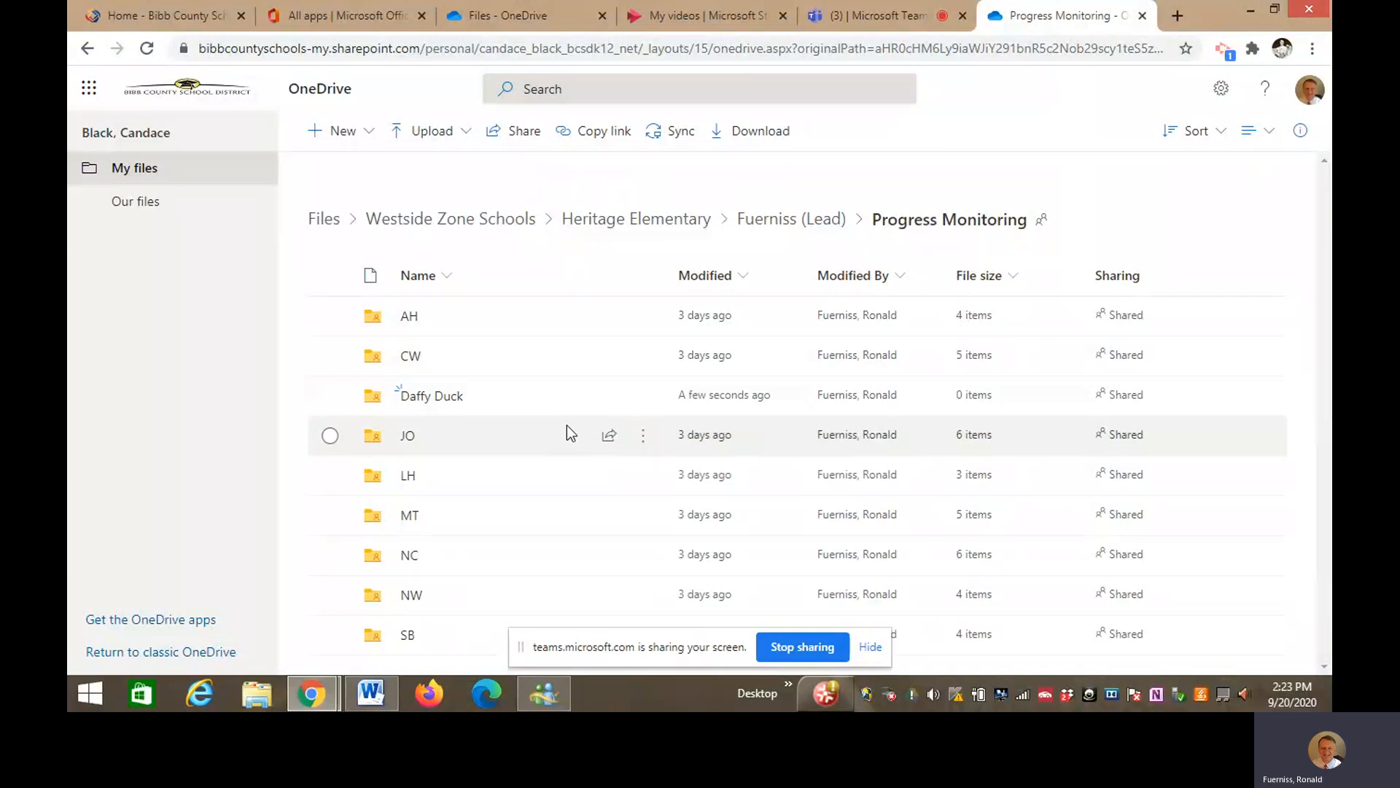
{"action": "left_click", "coordinate": [442, 401]}
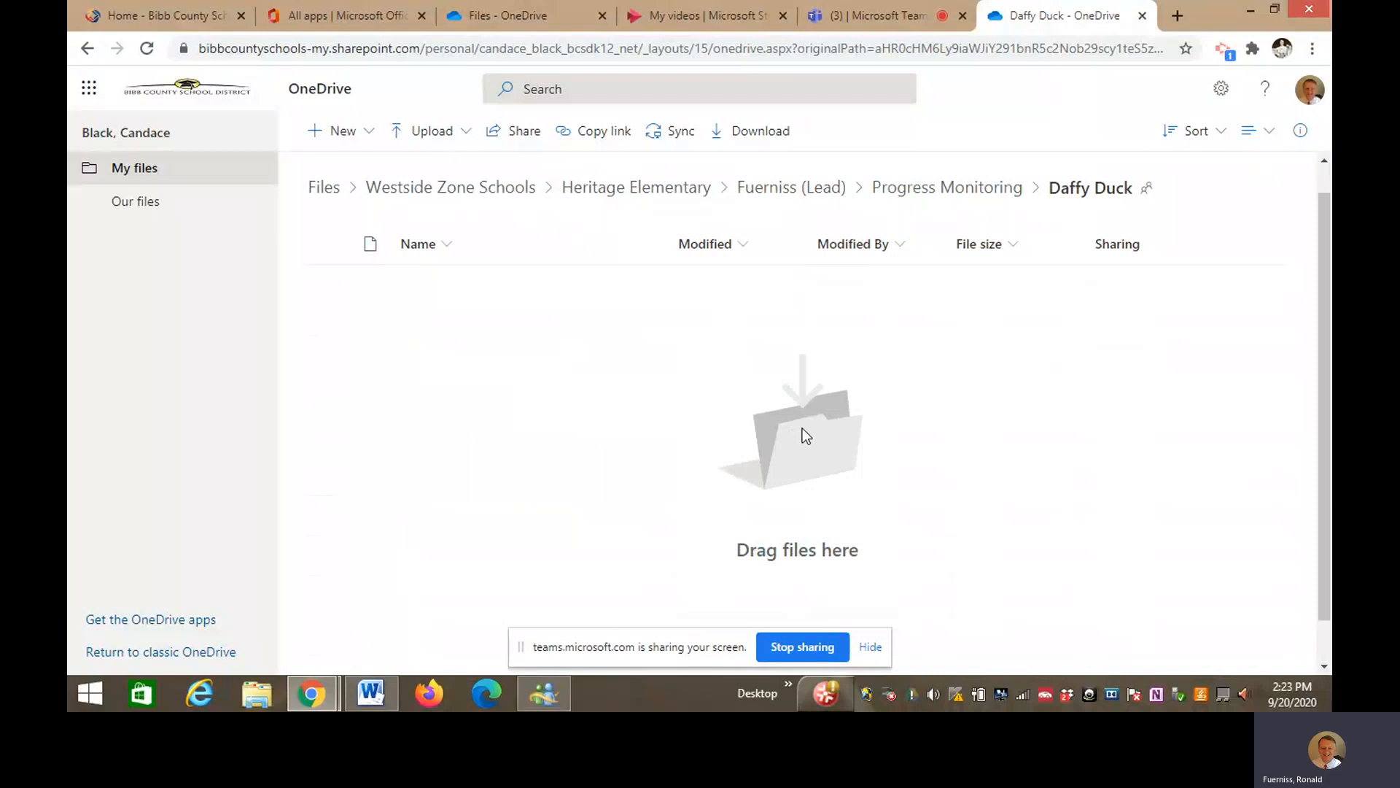
- Create two new folders named 'Graph' and 'Goal 1-Speech-Artic'
{"action": "left_click", "coordinate": [346, 135]}
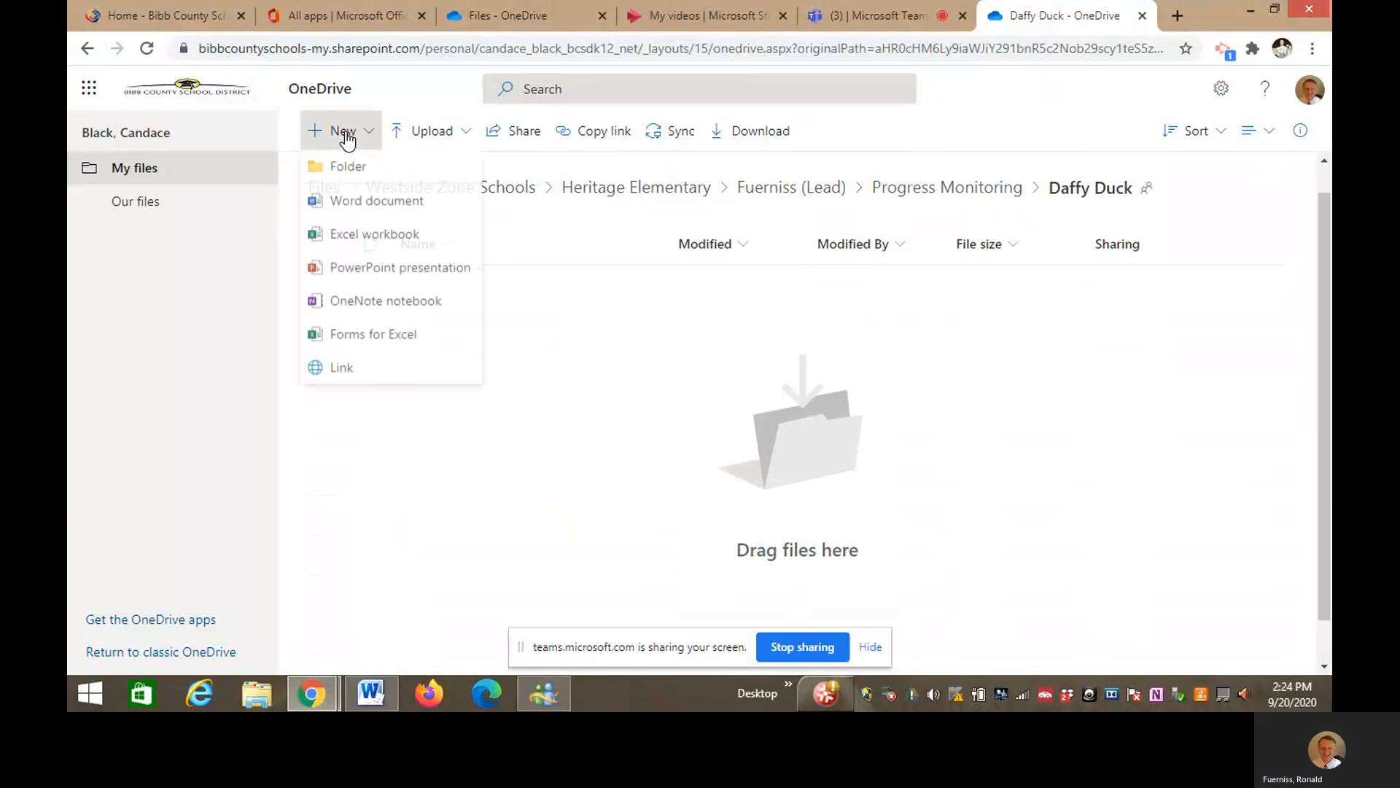
{"action": "left_click", "coordinate": [409, 178]}
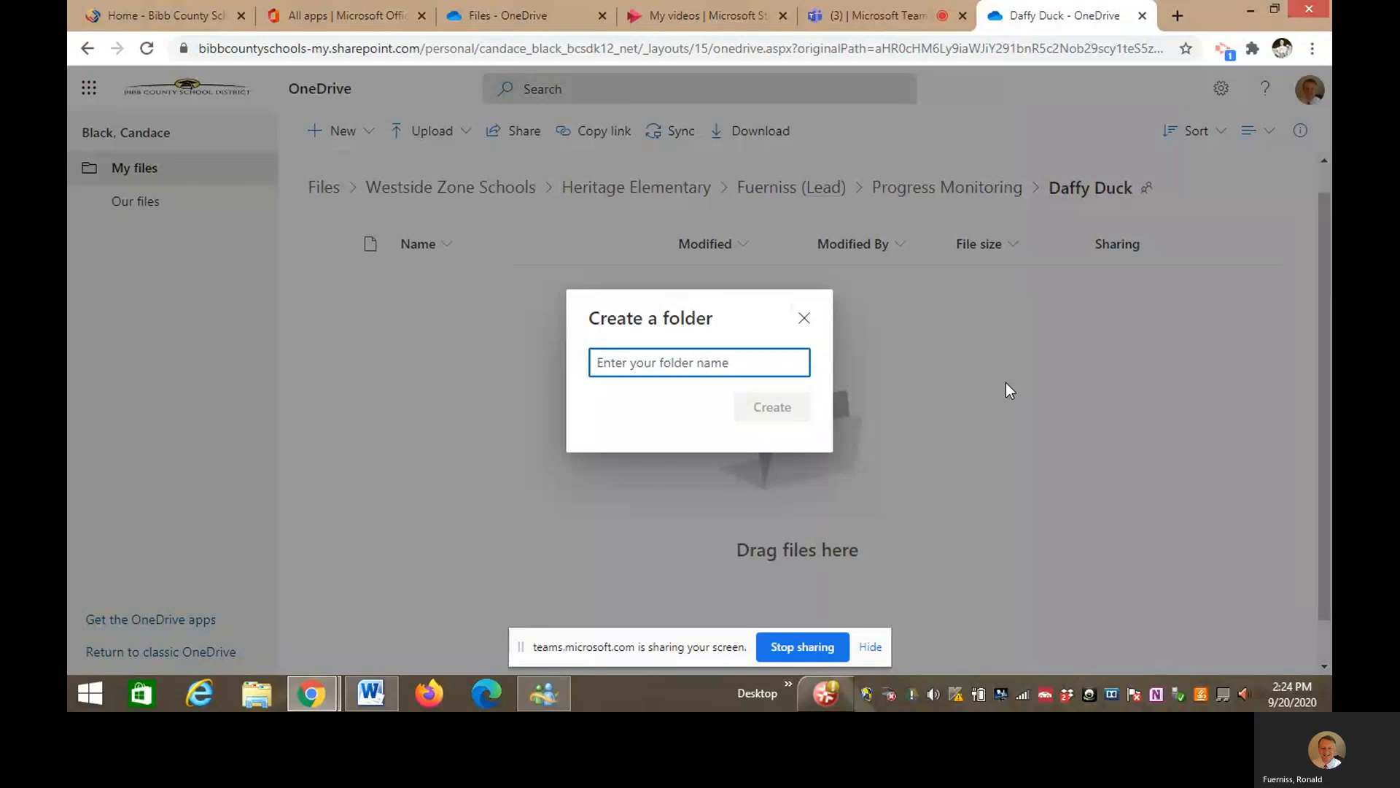
{"action": "type", "text": "Graph"}
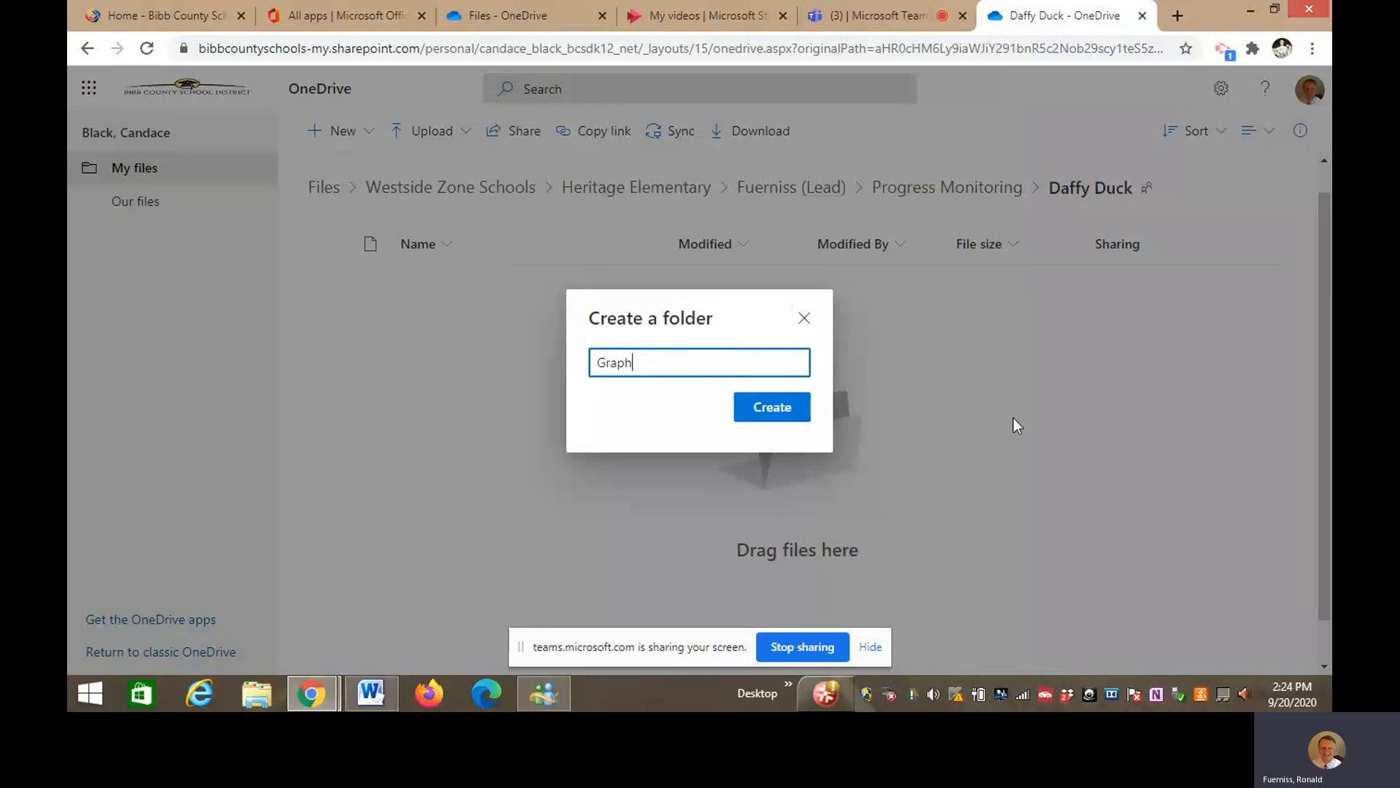
{"action": "left_click", "coordinate": [788, 406]}
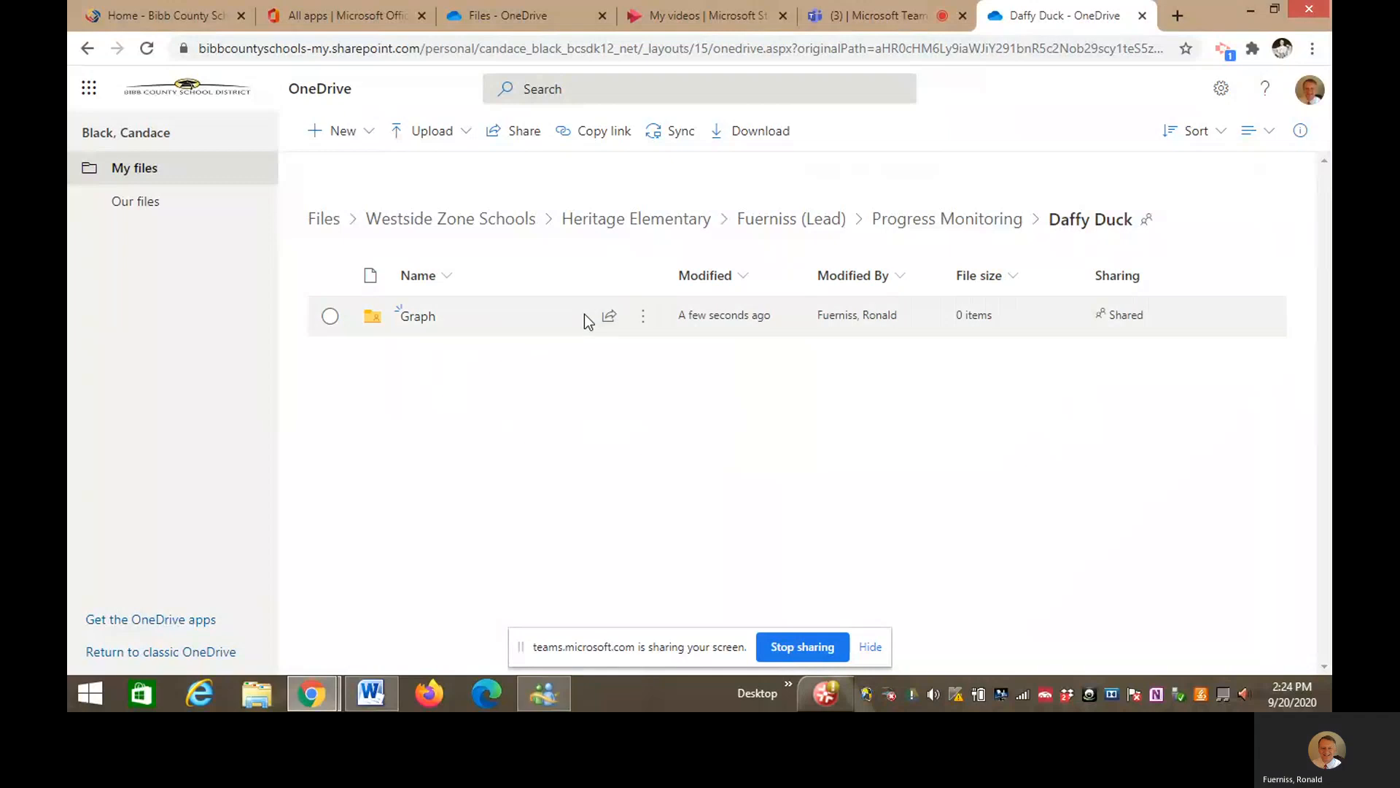
{"action": "left_click", "coordinate": [352, 136]}
{"action": "left_click", "coordinate": [363, 170]}
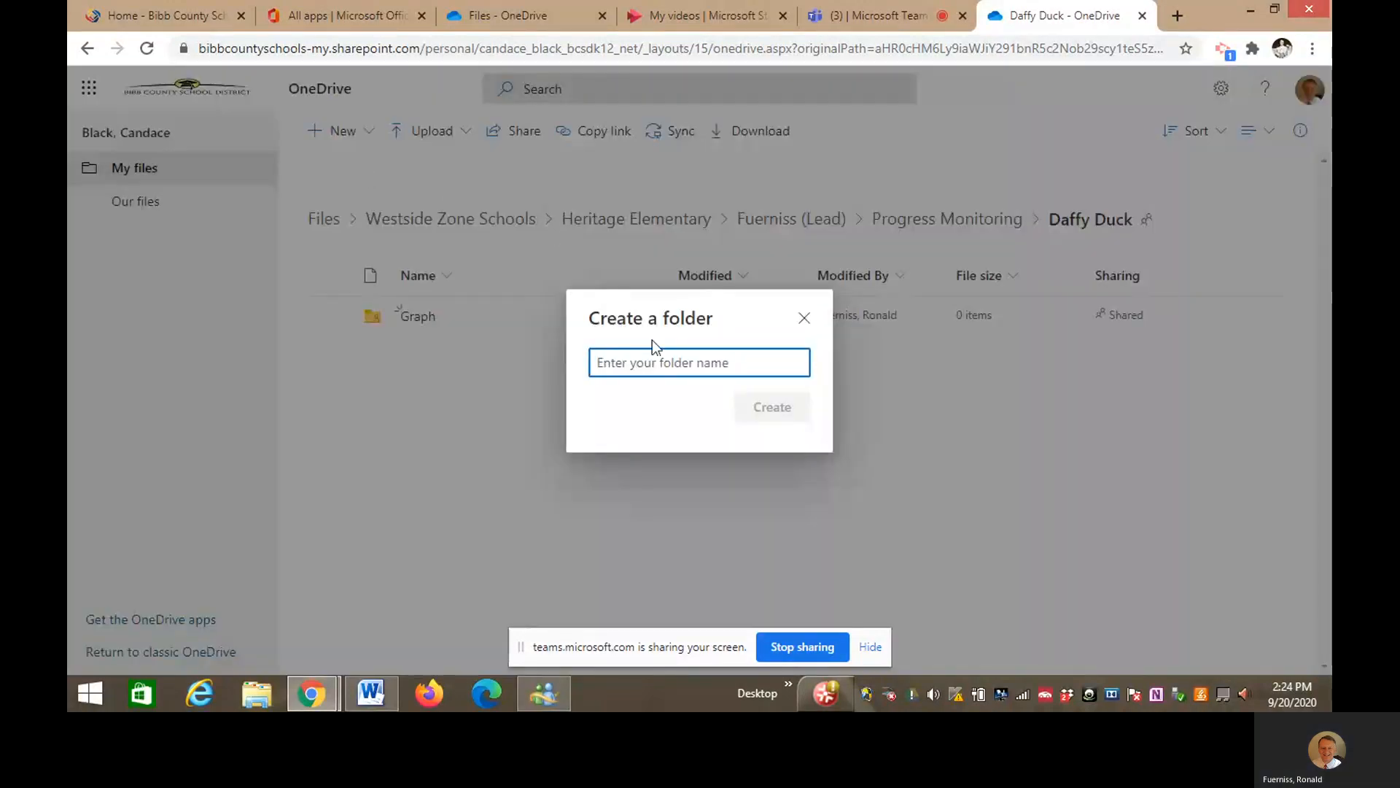
{"action": "type", "text": "G"}
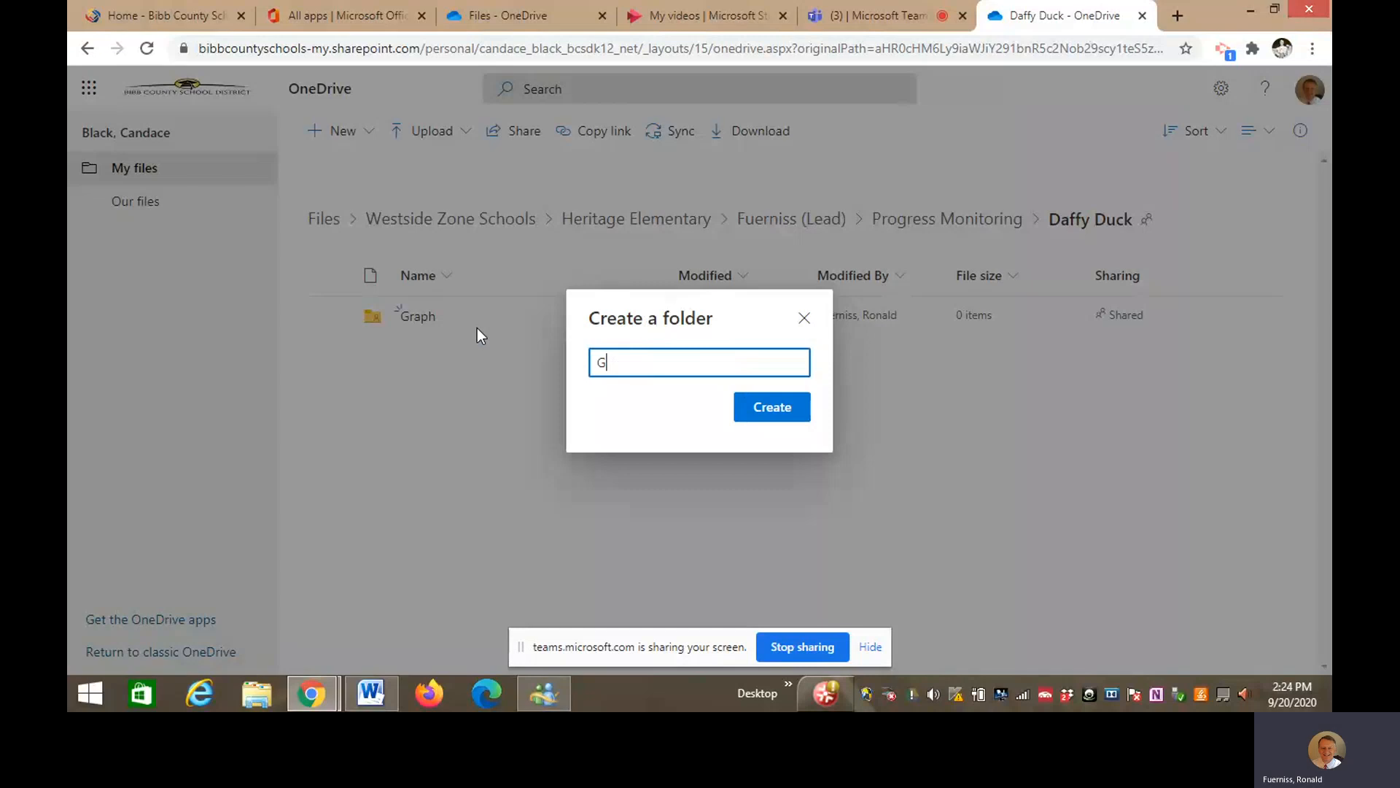
{"action": "type", "text": "oal 1-Speech-Artic"}
{"action": "left_click", "coordinate": [752, 414]}
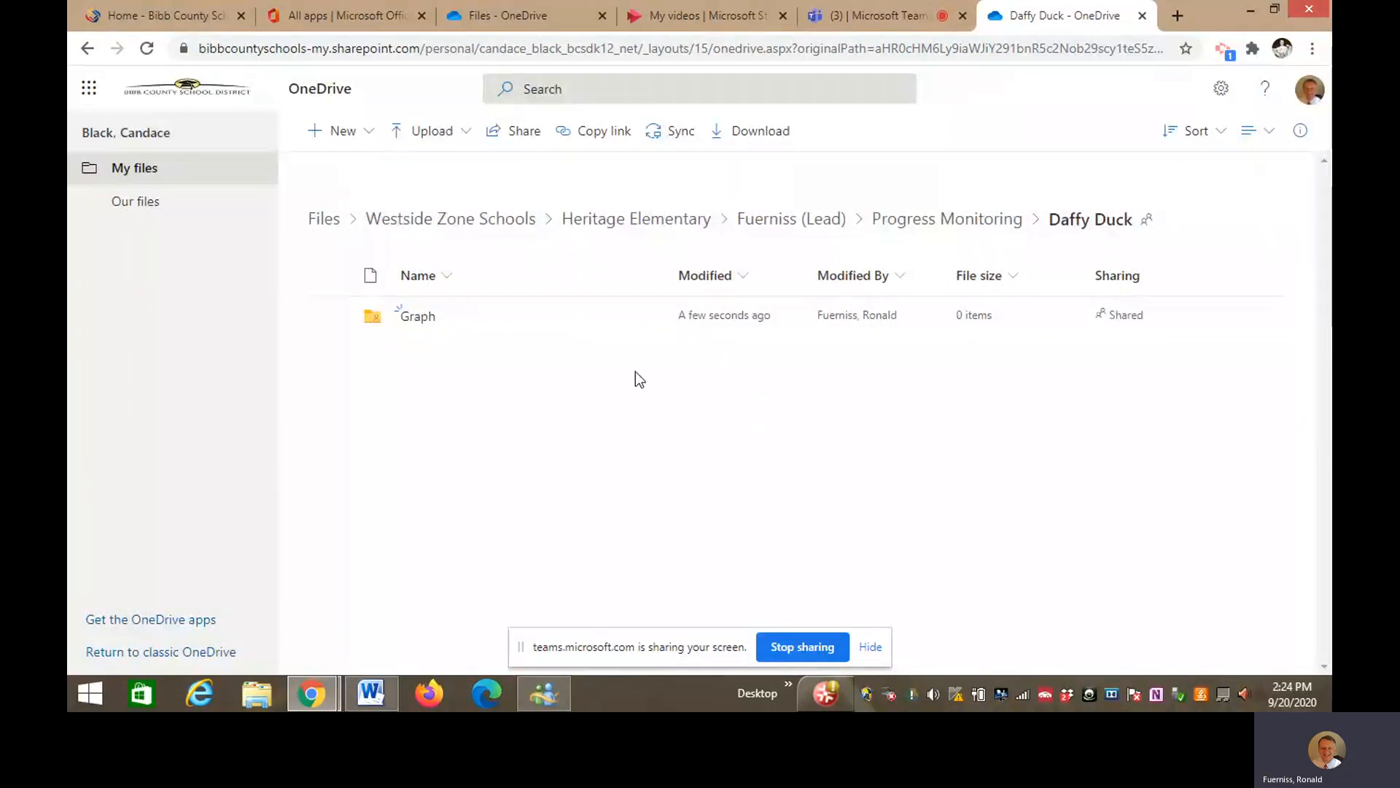
- Create two more new folders named 'Goal 2-Read Comp' and 'Goal 3-Read Fluency'
{"action": "left_click", "coordinate": [346, 133]}
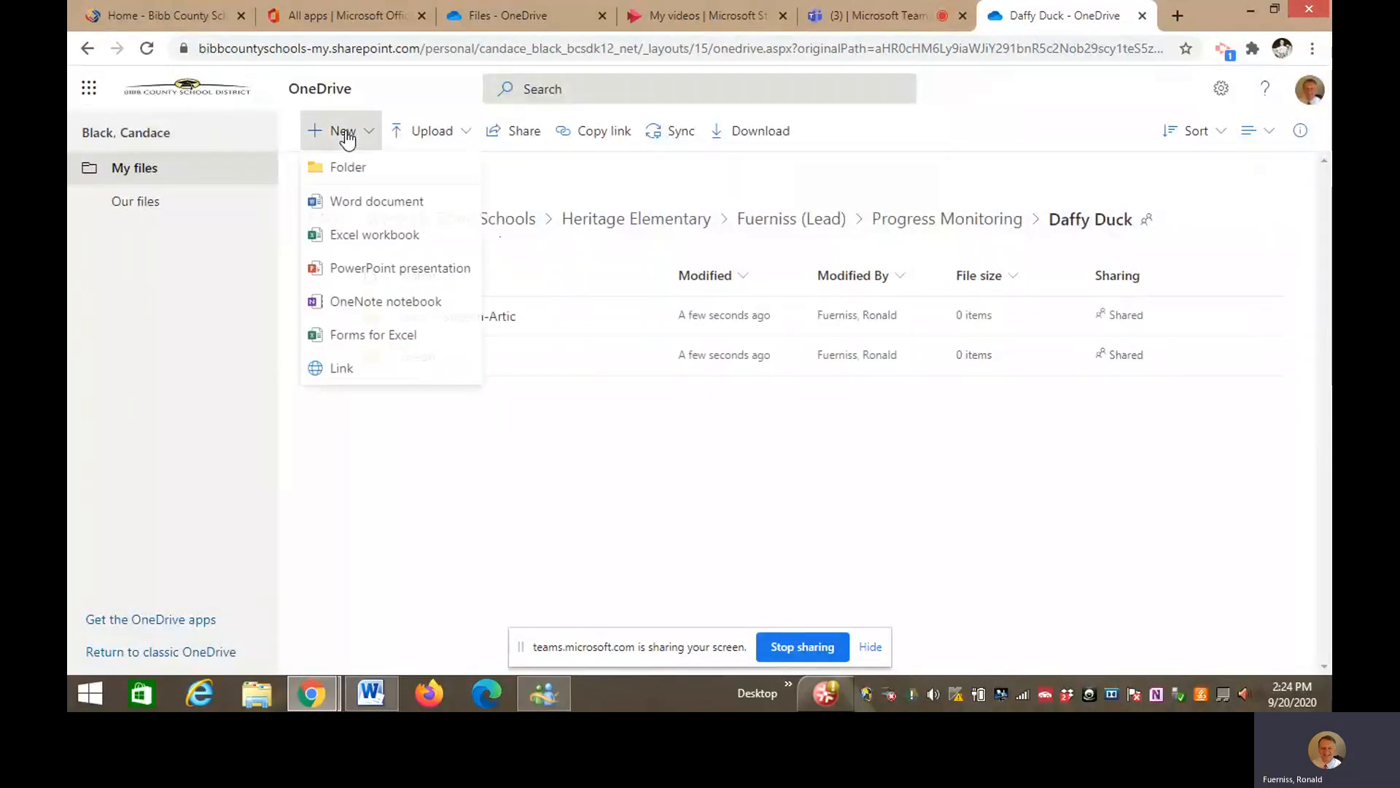
{"action": "left_click", "coordinate": [385, 179]}
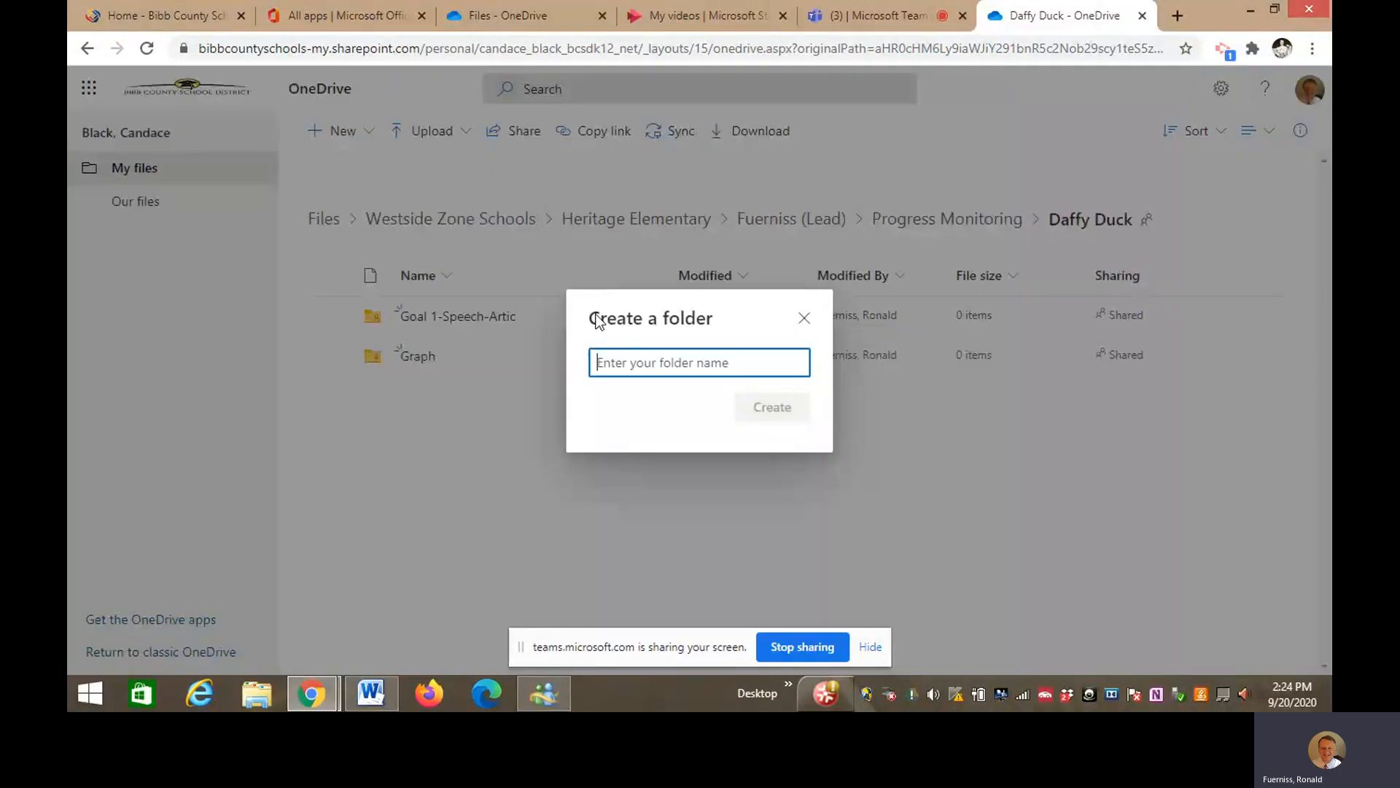
{"action": "type", "text": "G"}
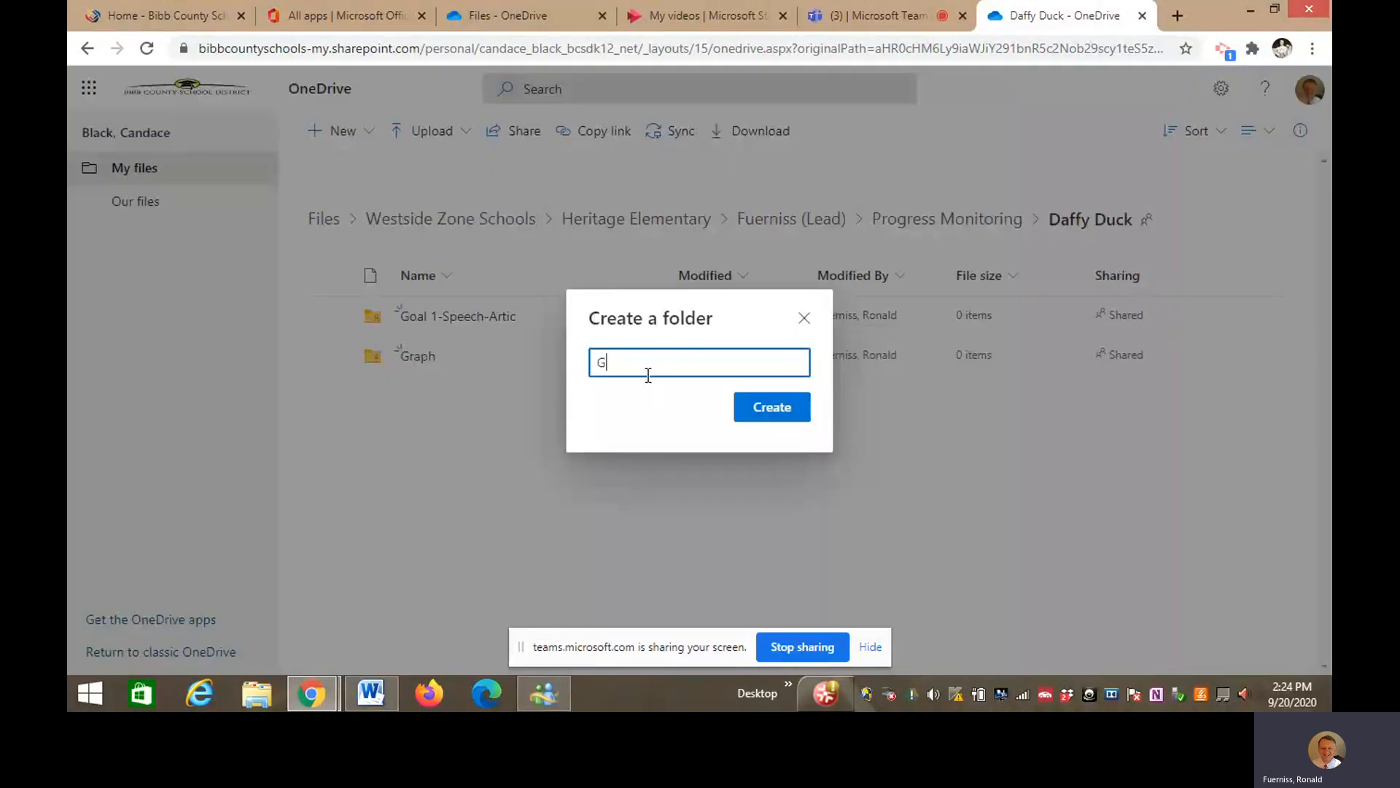
{"action": "type", "text": "oal 2-Read Comp"}
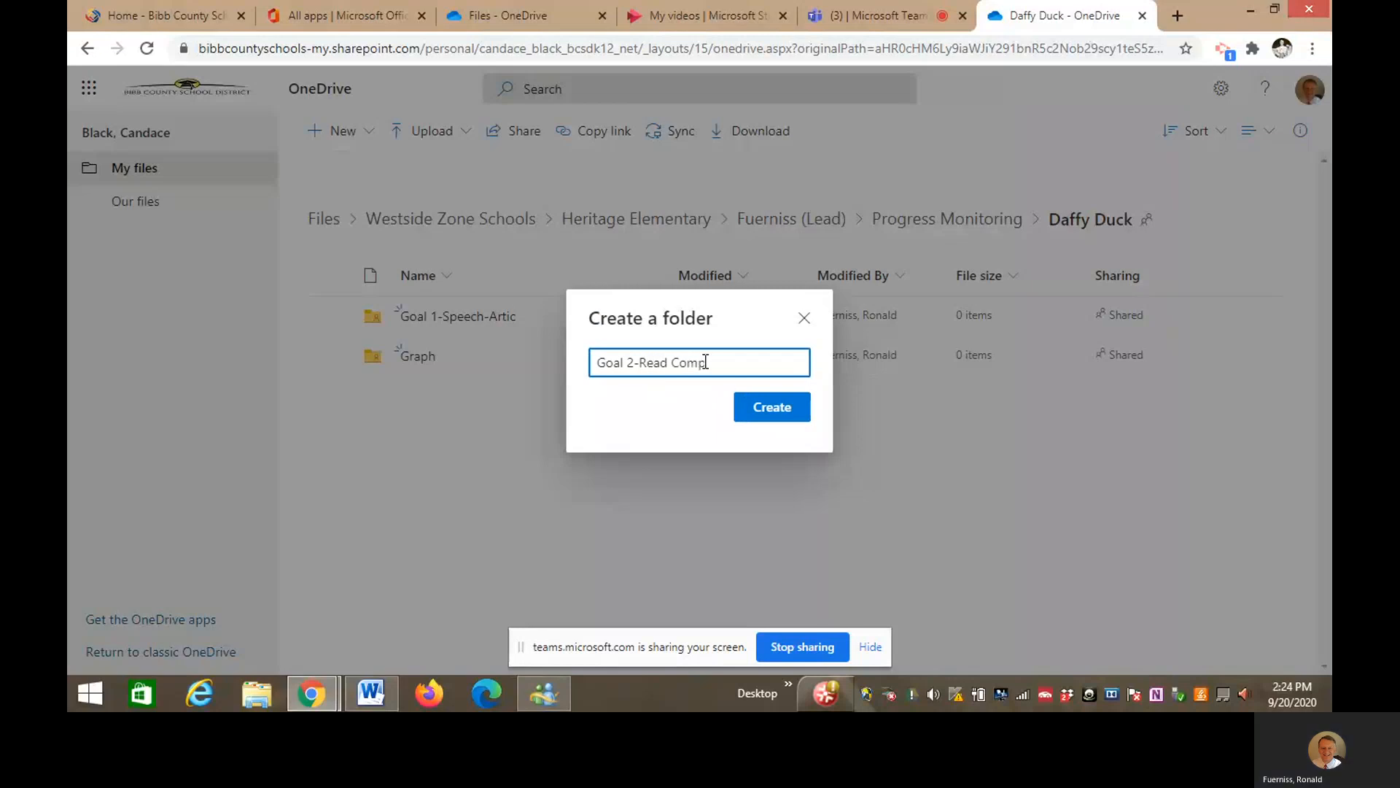
{"action": "left_click", "coordinate": [759, 421]}
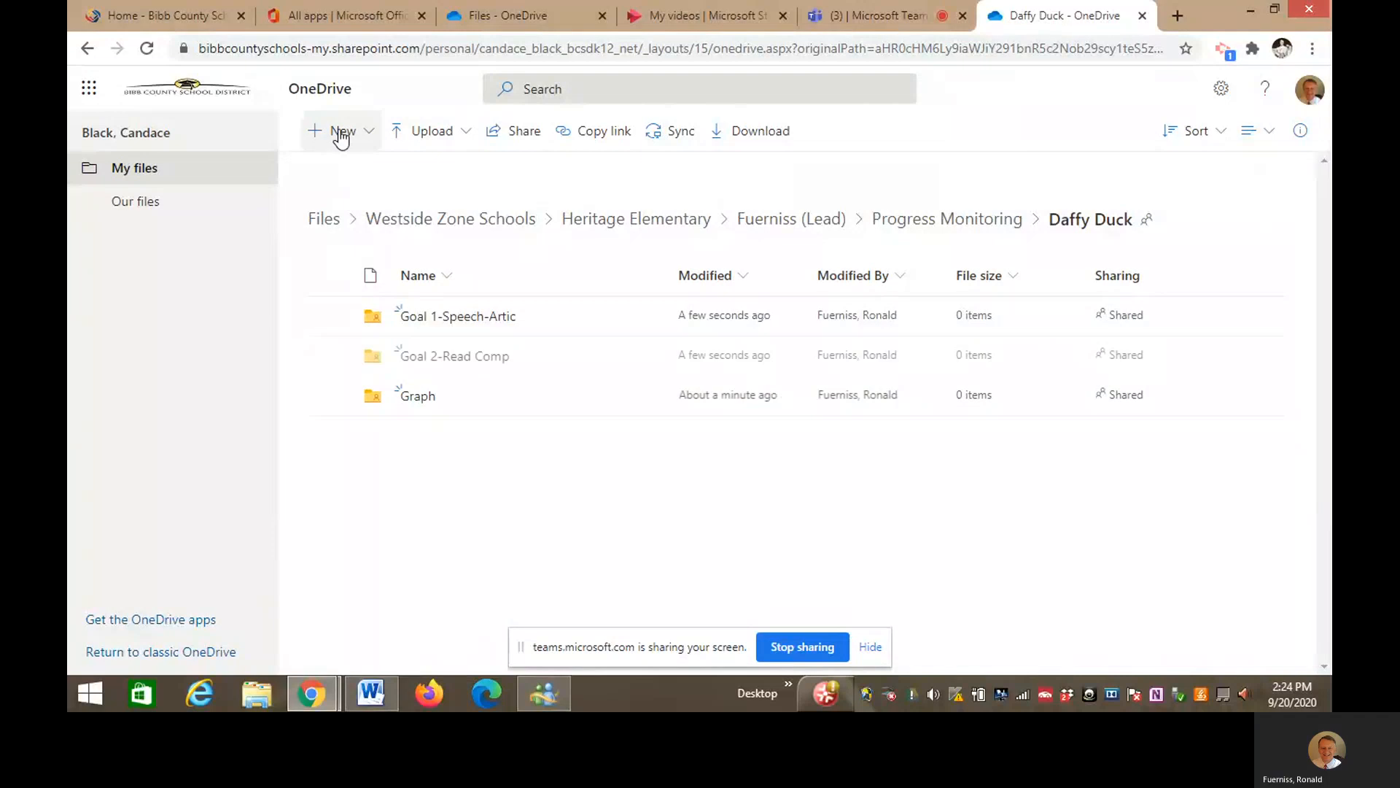
{"action": "left_click", "coordinate": [342, 131]}
{"action": "left_click", "coordinate": [376, 178]}
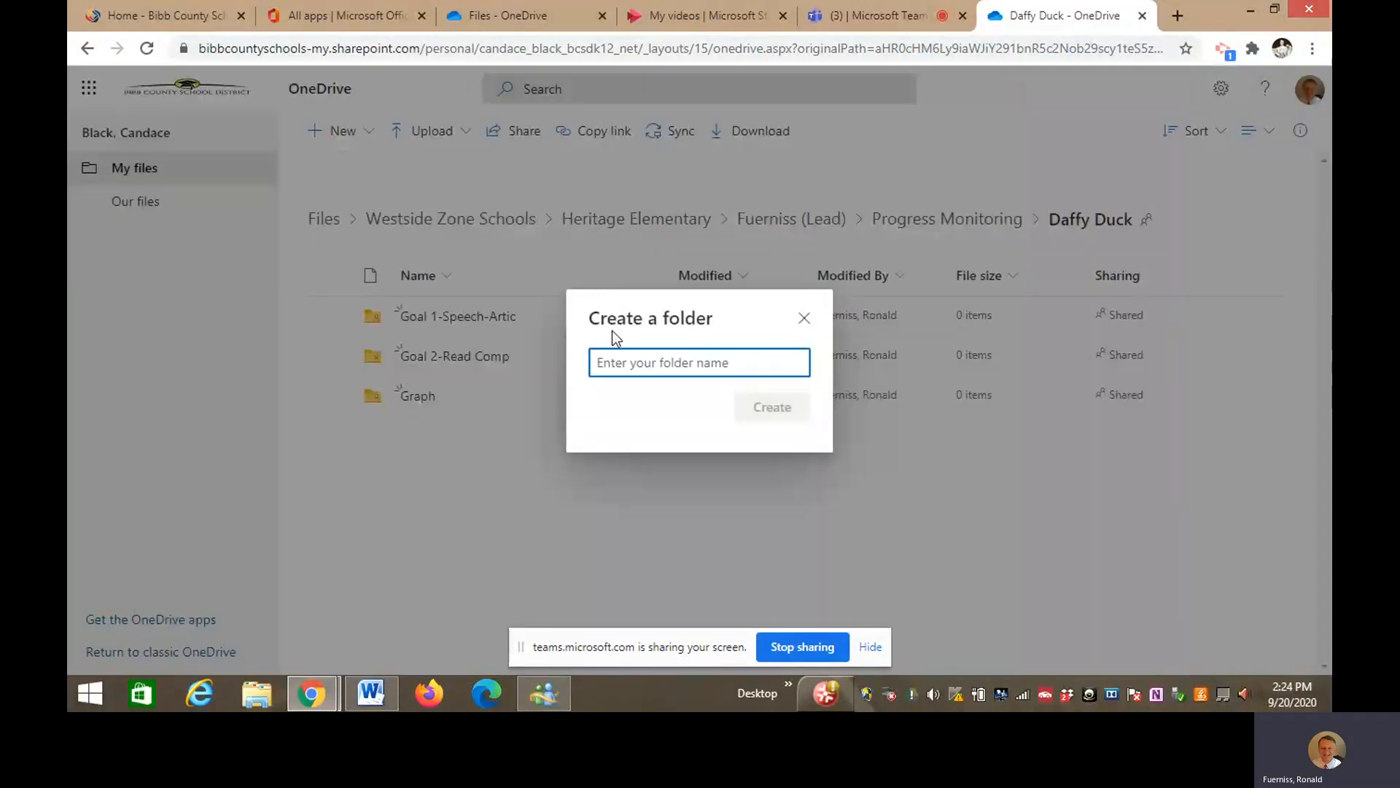
{"action": "type", "text": "Goal"}
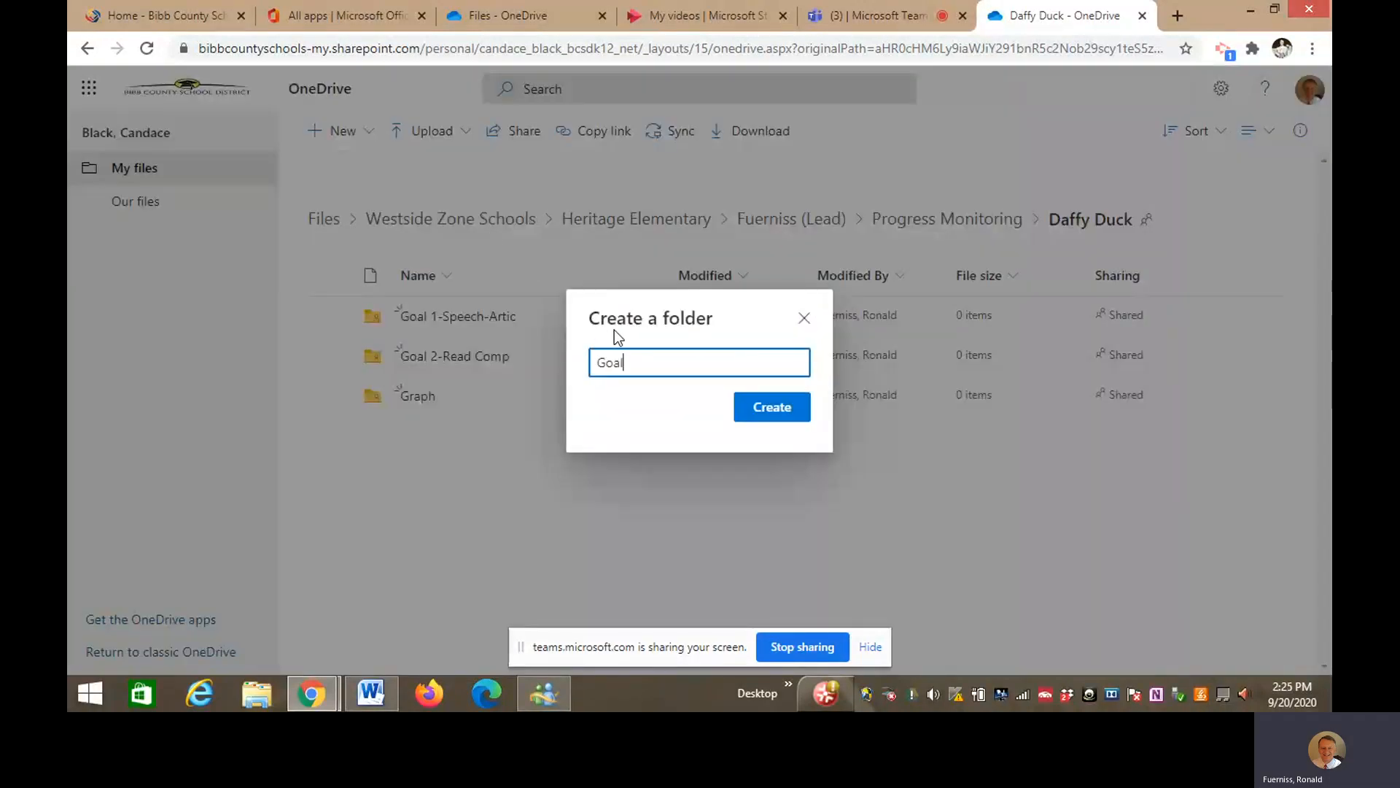
{"action": "type", "text": " 3-Read Fluency"}
{"action": "left_click", "coordinate": [785, 419]}
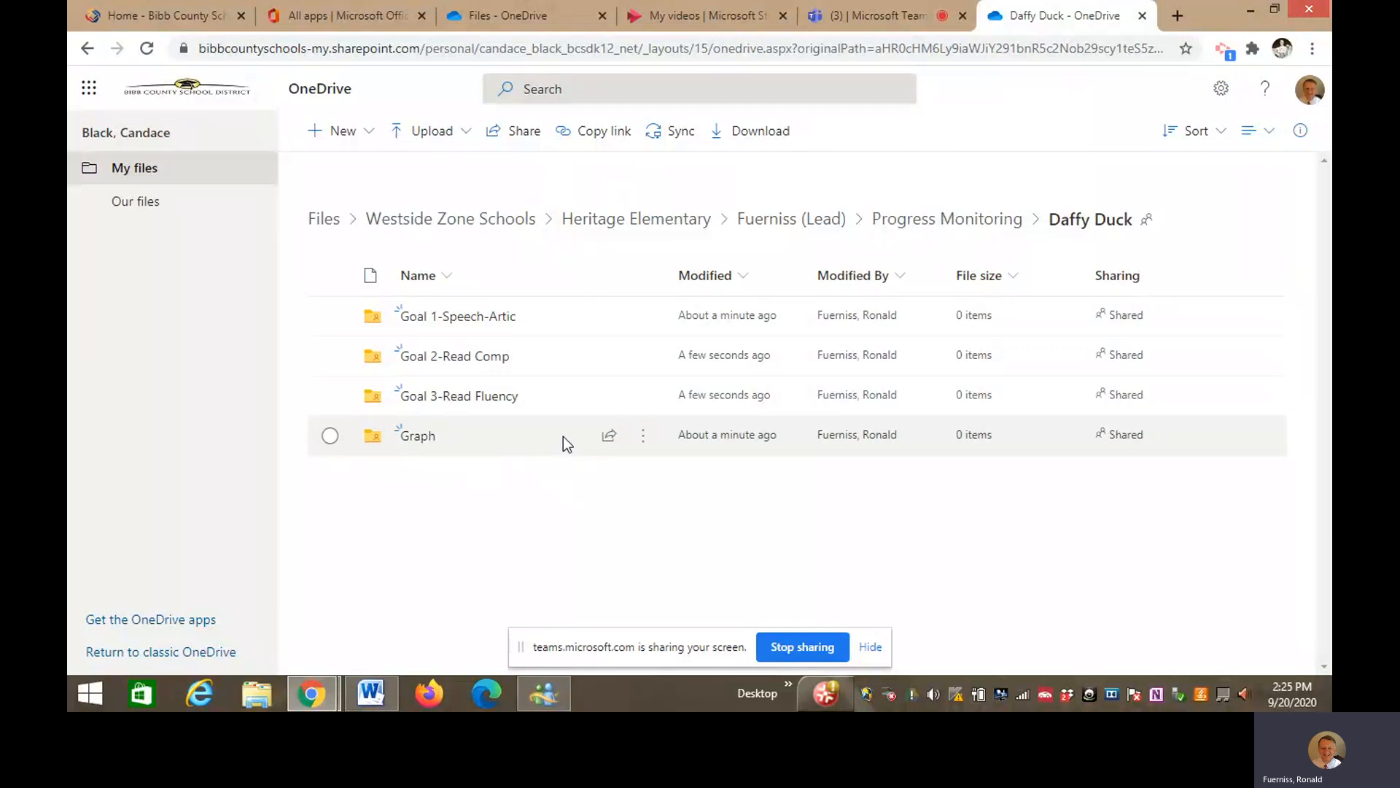
- Open the empty Goal 2-Read Comp folder inside Daffy Duck
{"action": "left_click", "coordinate": [486, 364]}
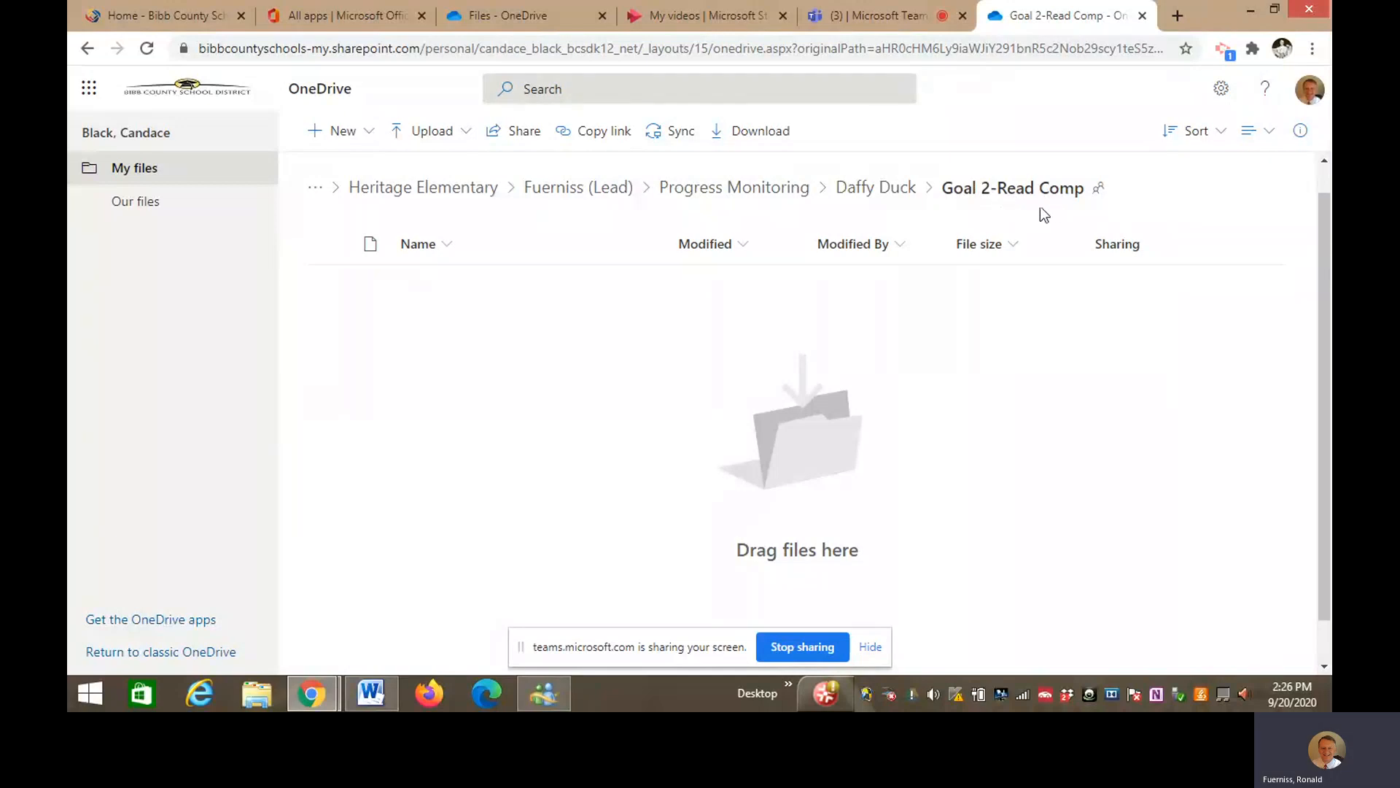
- Upload '1-Practice Reading Comp PM Probe 9-20-20' from the Desktop and open it in Word
{"action": "left_click", "coordinate": [452, 138]}
{"action": "left_click", "coordinate": [409, 170]}
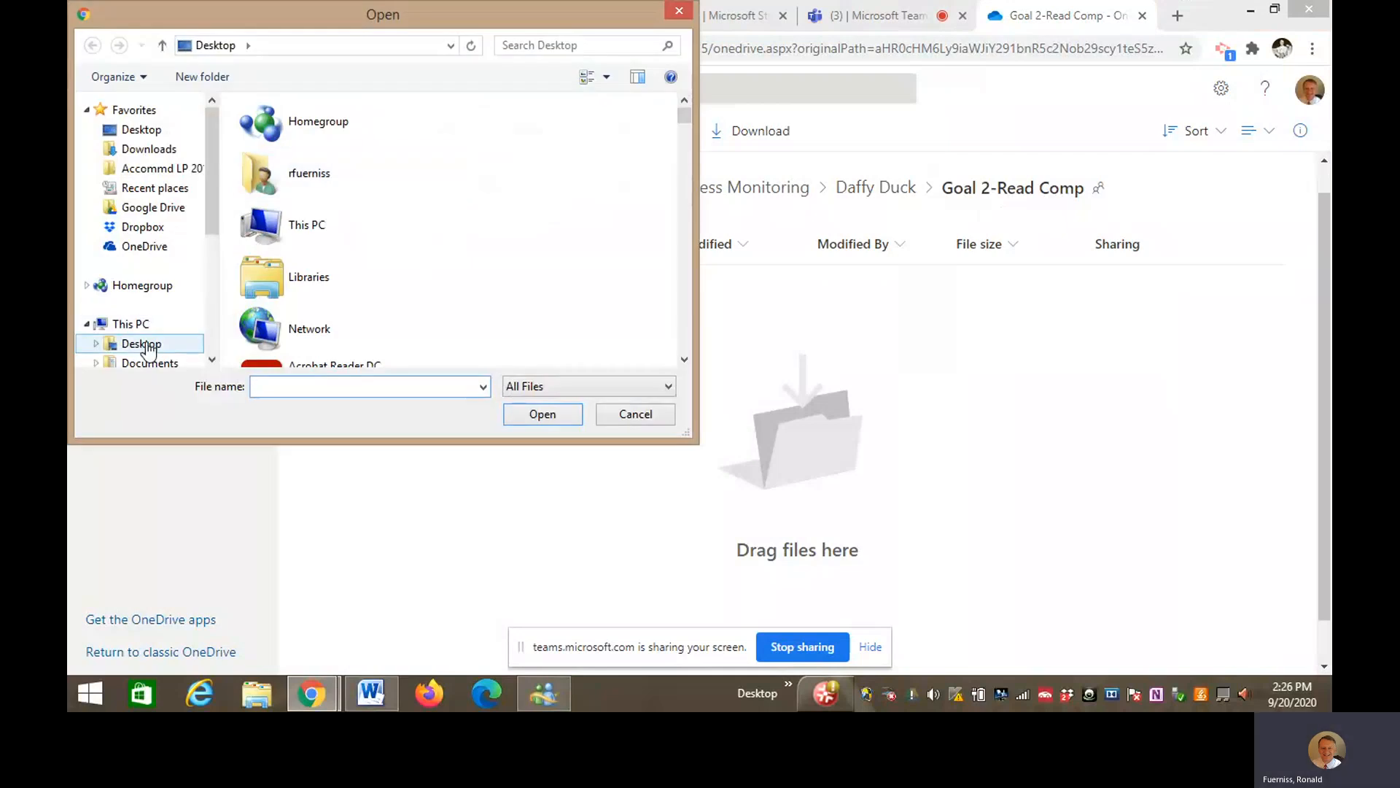
{"action": "left_click", "coordinate": [148, 345]}
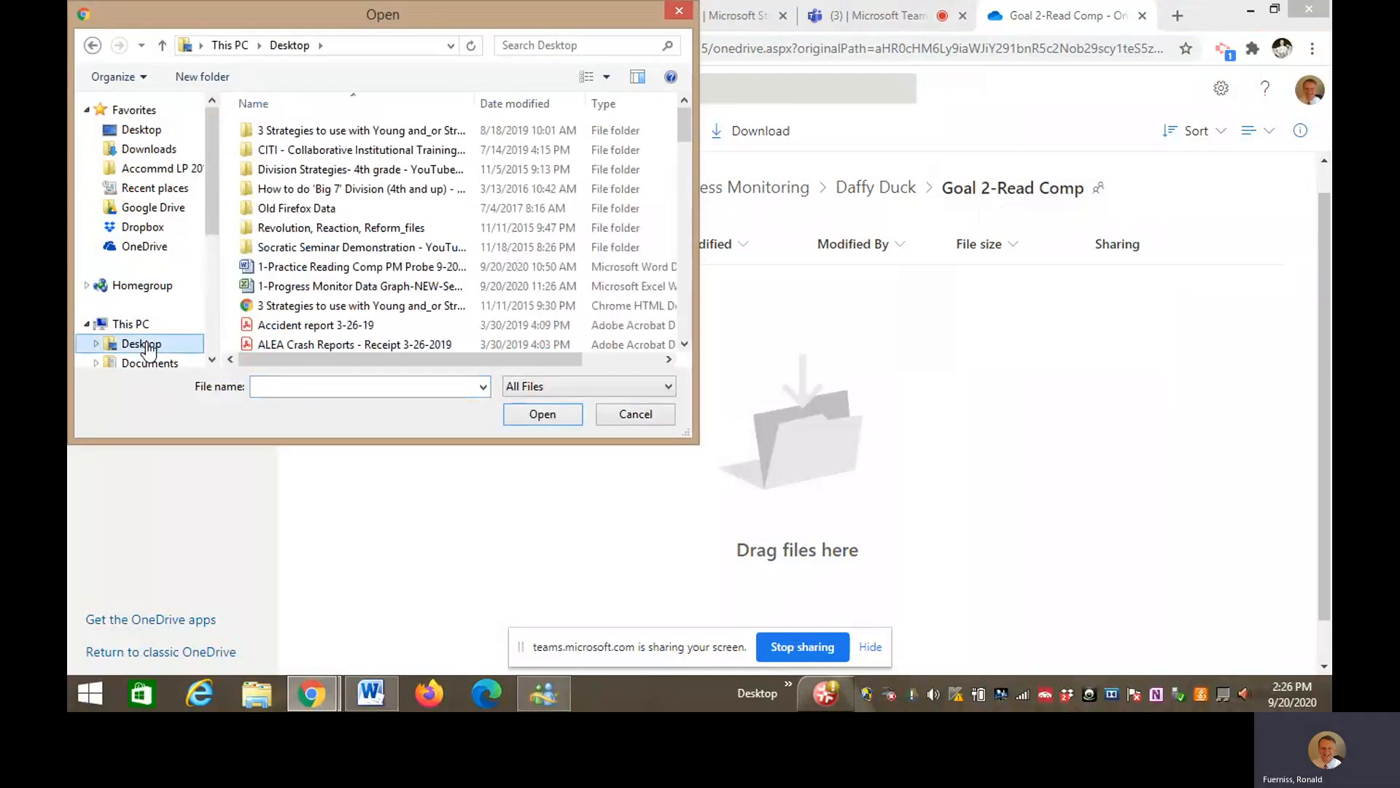
{"action": "double_click", "coordinate": [385, 269]}
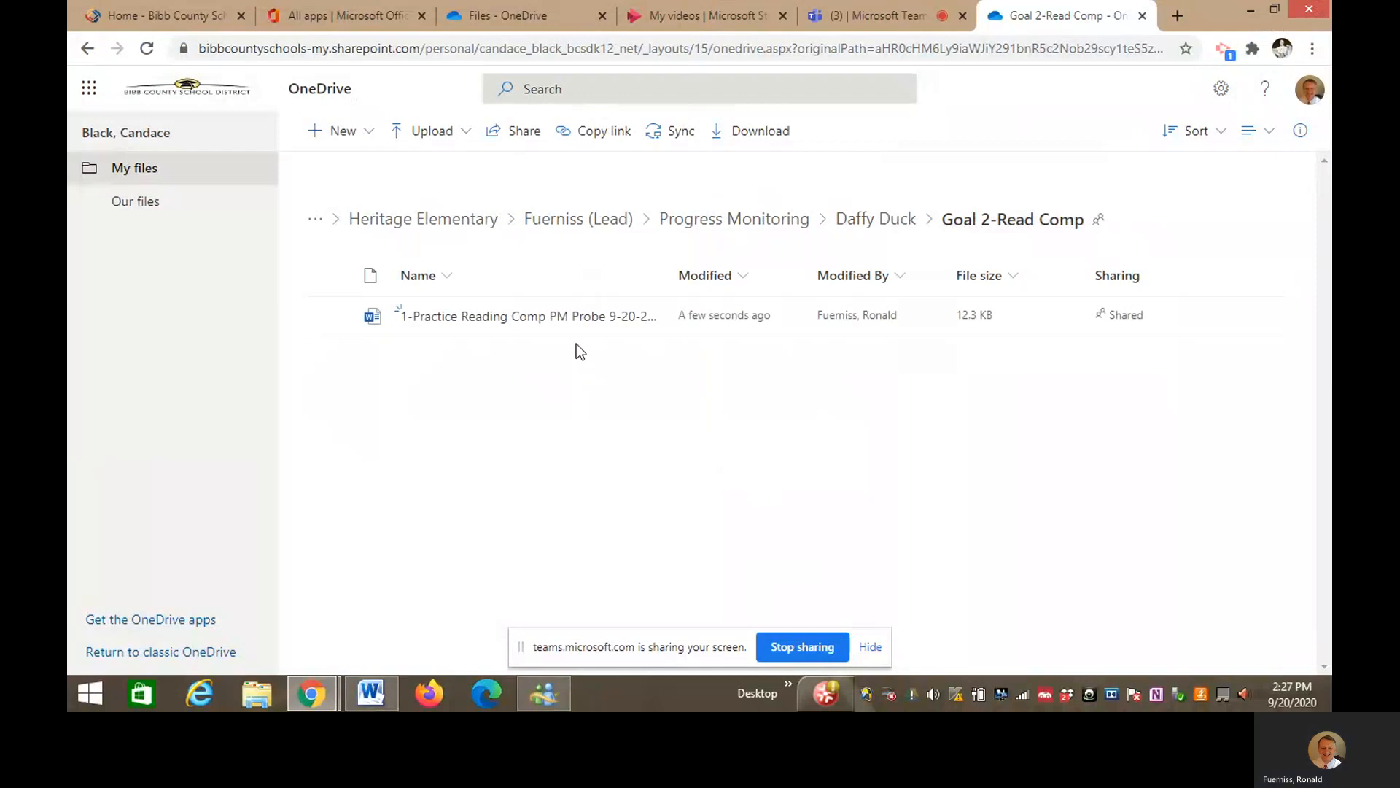
{"action": "left_click", "coordinate": [550, 317]}
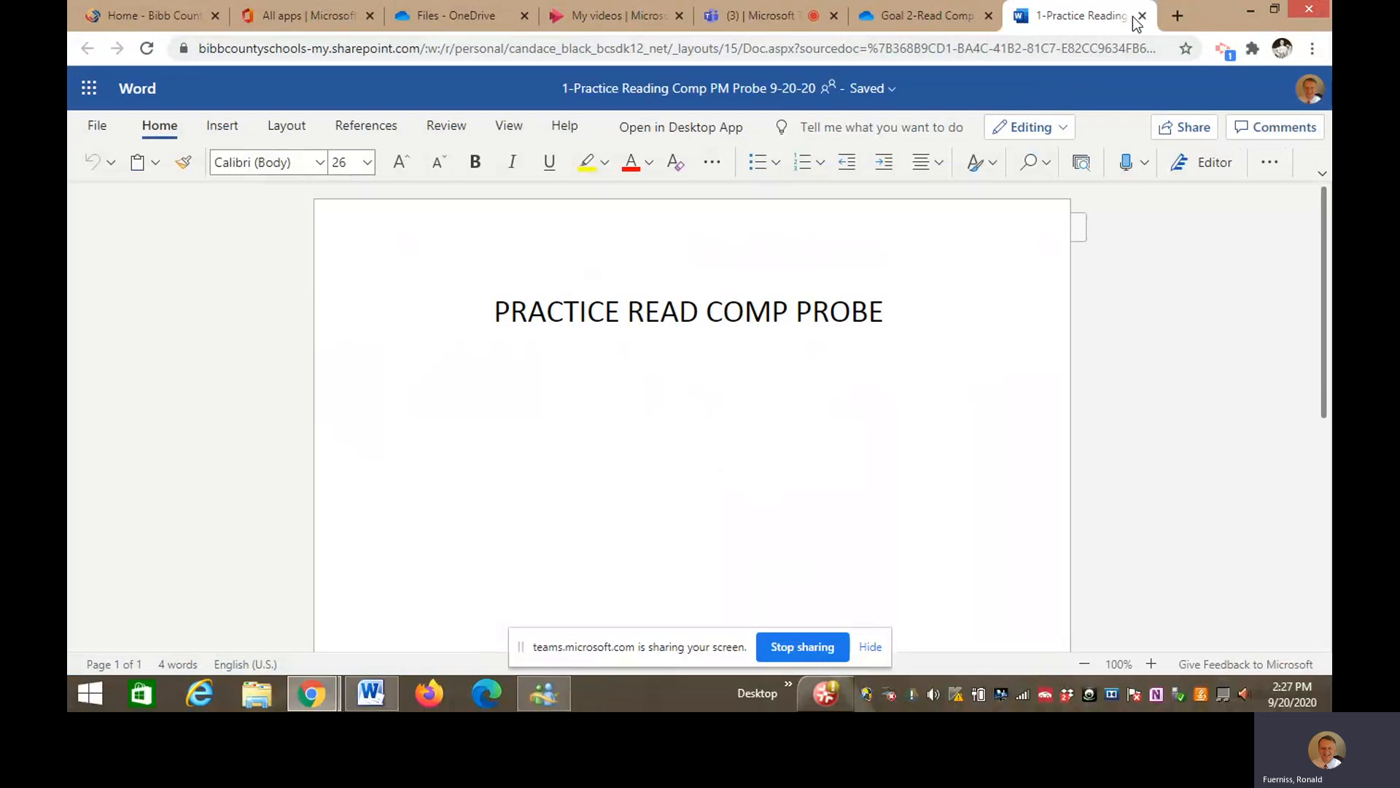
- Return to the OneDrive folder tab and go up to Daffy Duck via the breadcrumb
{"action": "left_click", "coordinate": [943, 16]}
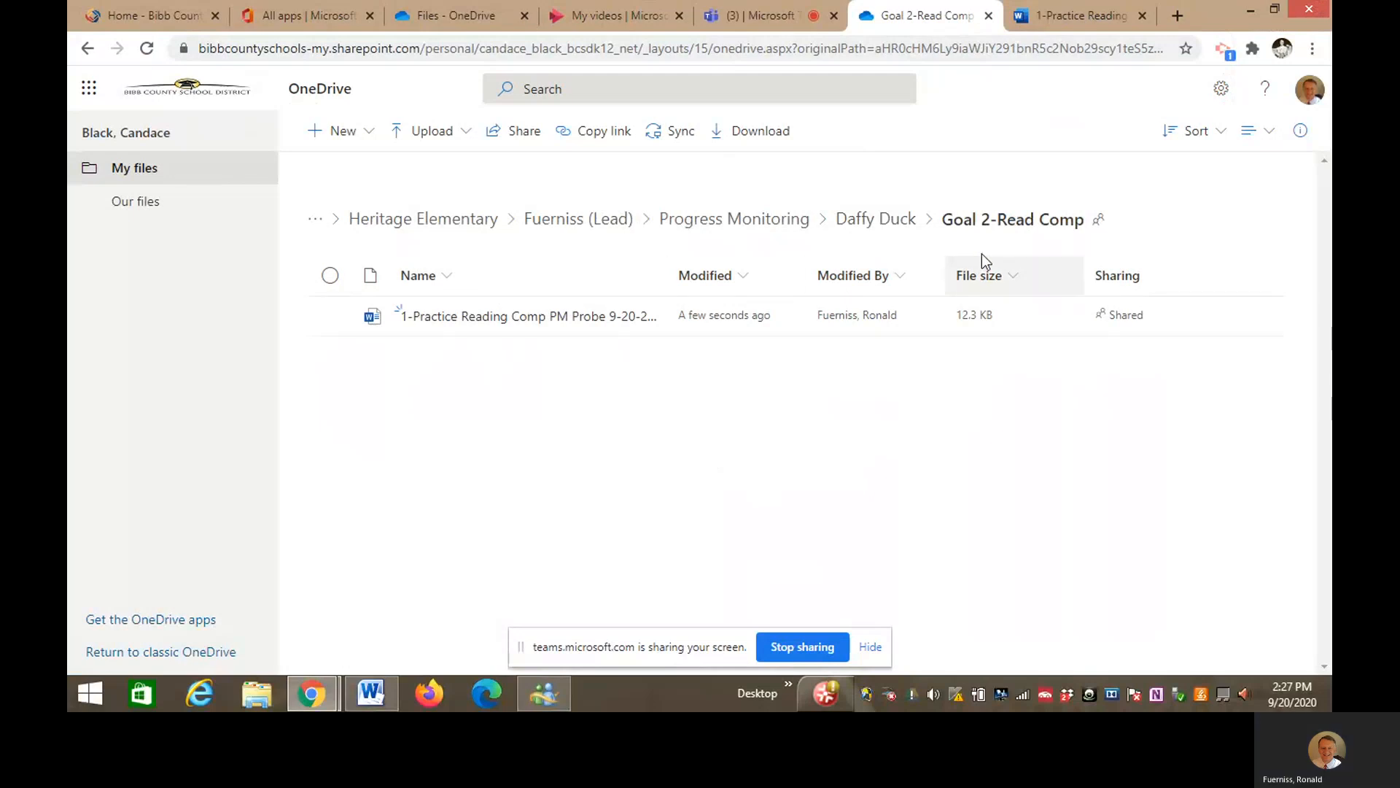
{"action": "left_click", "coordinate": [876, 220]}
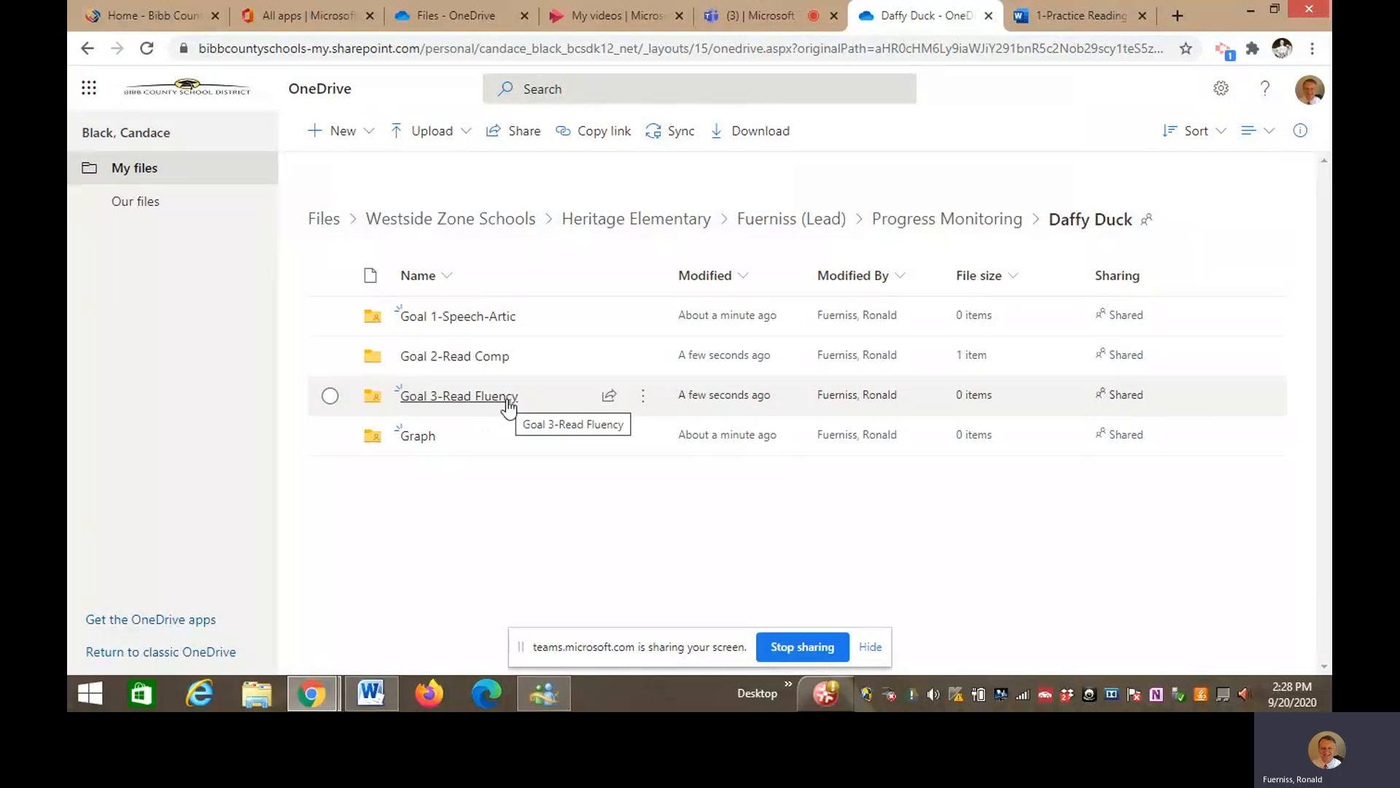
- Open the Graph folder and upload '1-Progress Monitor Data Graph-NEW-Sept 2020' from the Desktop
{"action": "left_click", "coordinate": [420, 436]}
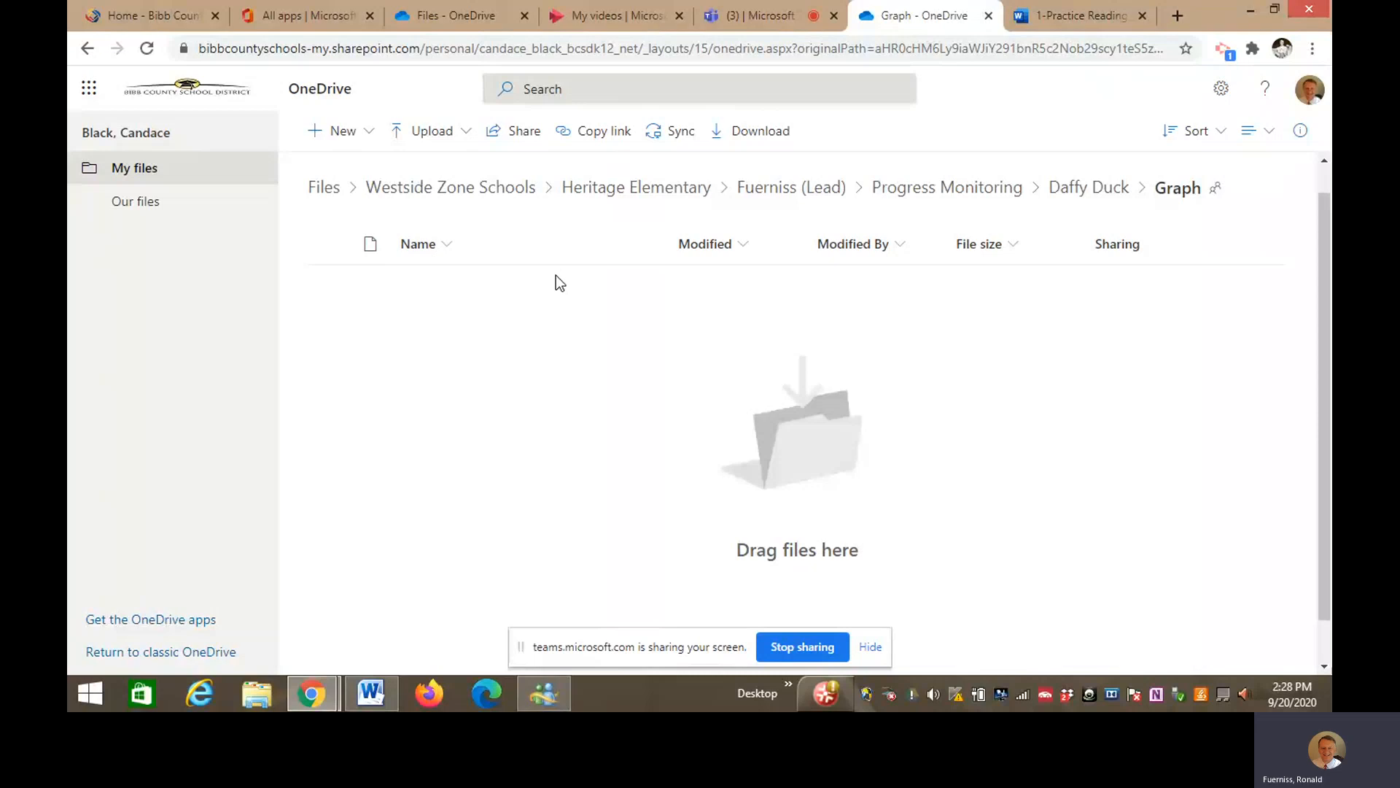
{"action": "left_click", "coordinate": [469, 136]}
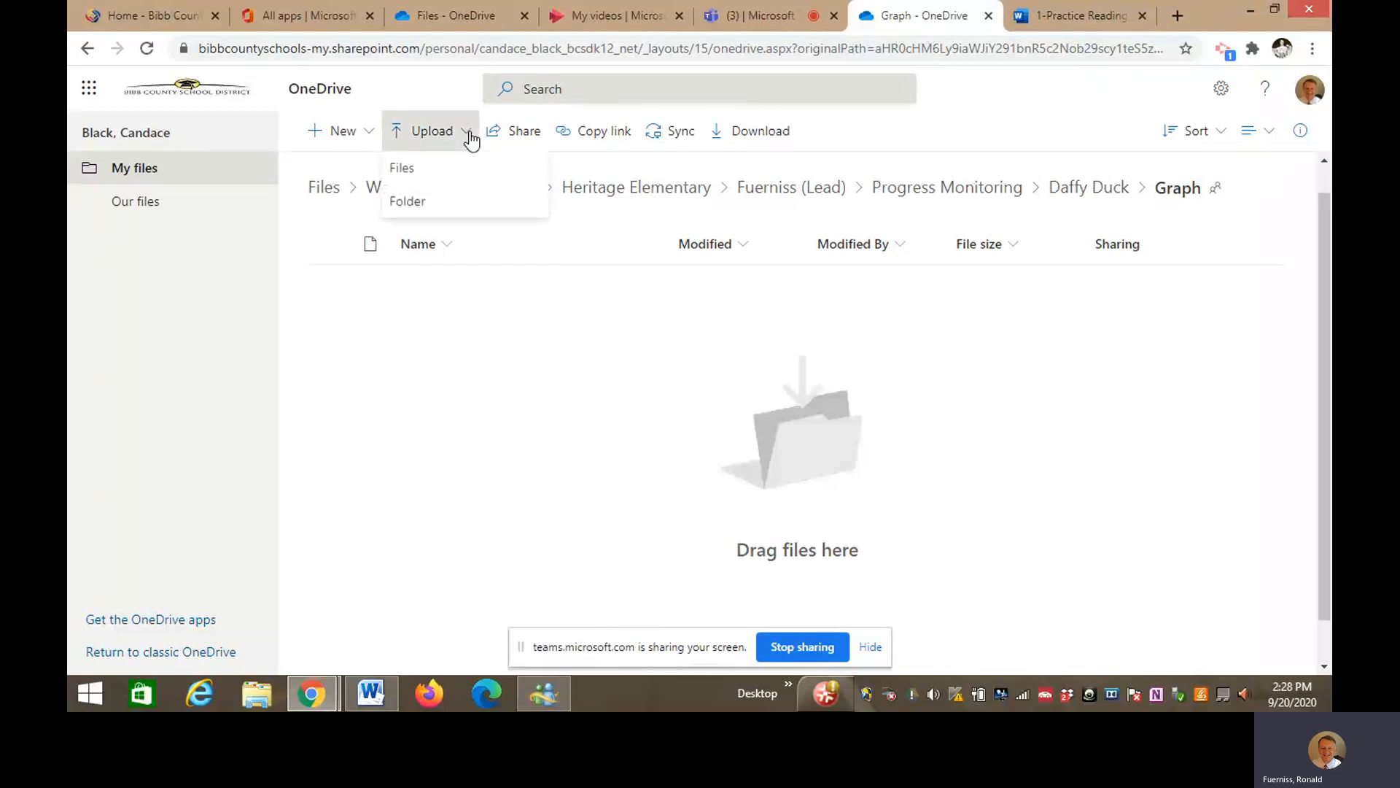
{"action": "left_click", "coordinate": [447, 170]}
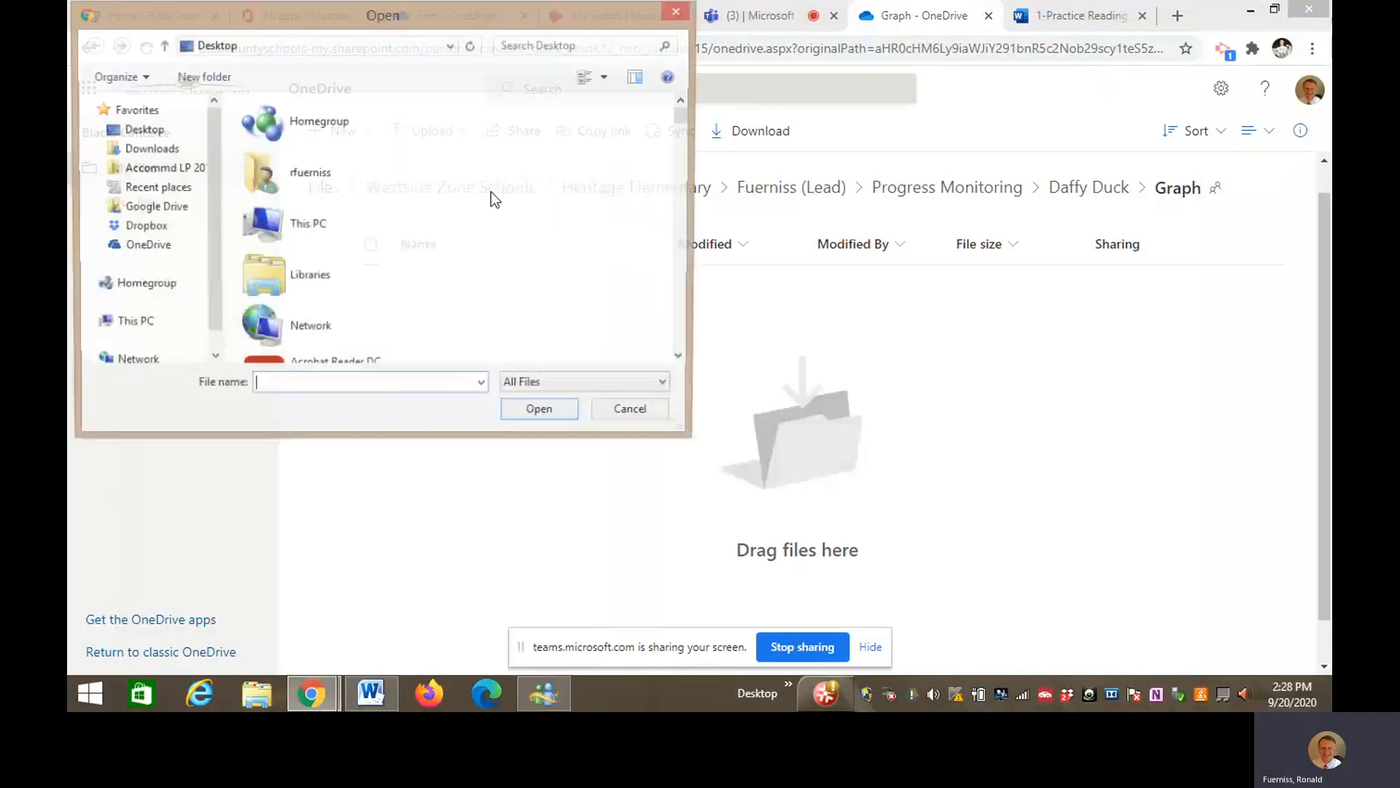
{"action": "left_click", "coordinate": [140, 343]}
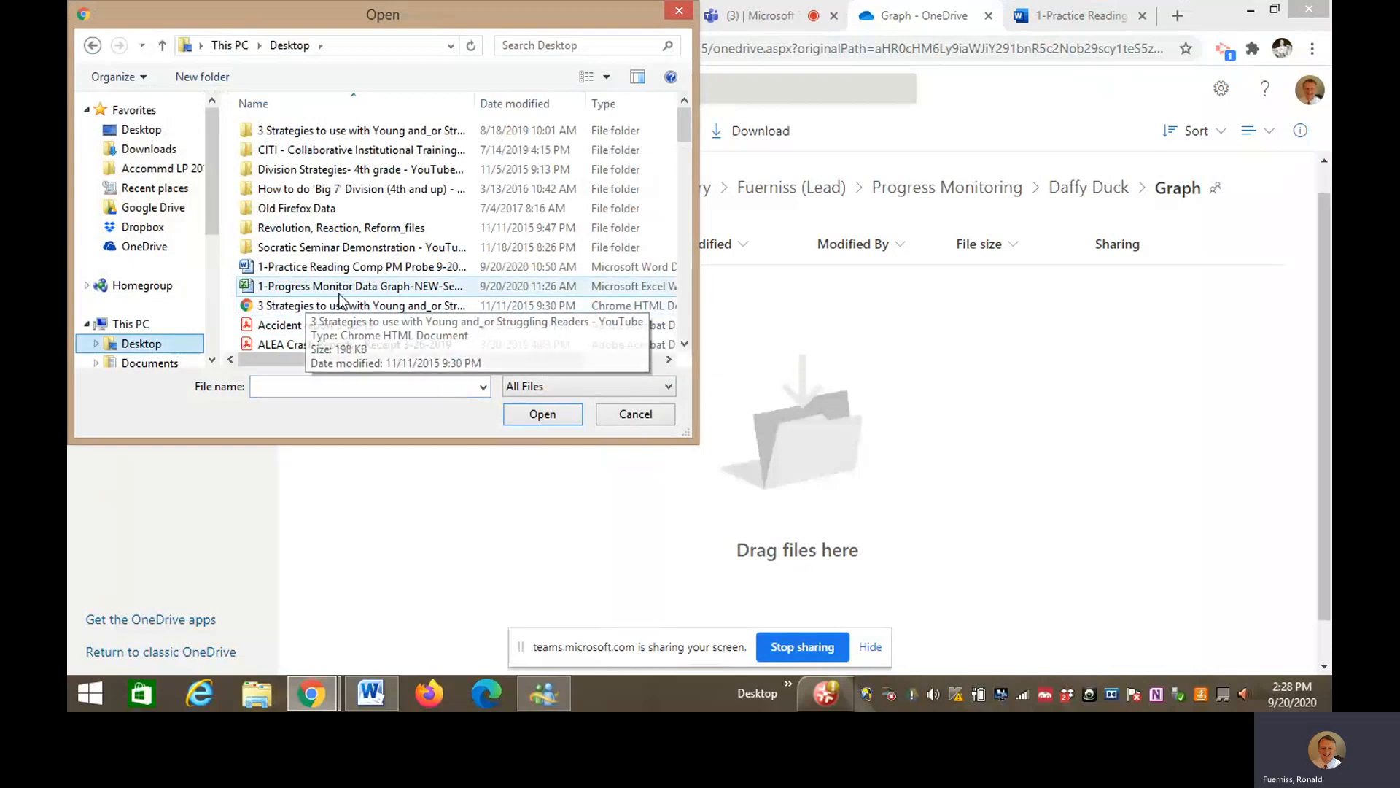
{"action": "double_click", "coordinate": [388, 288]}
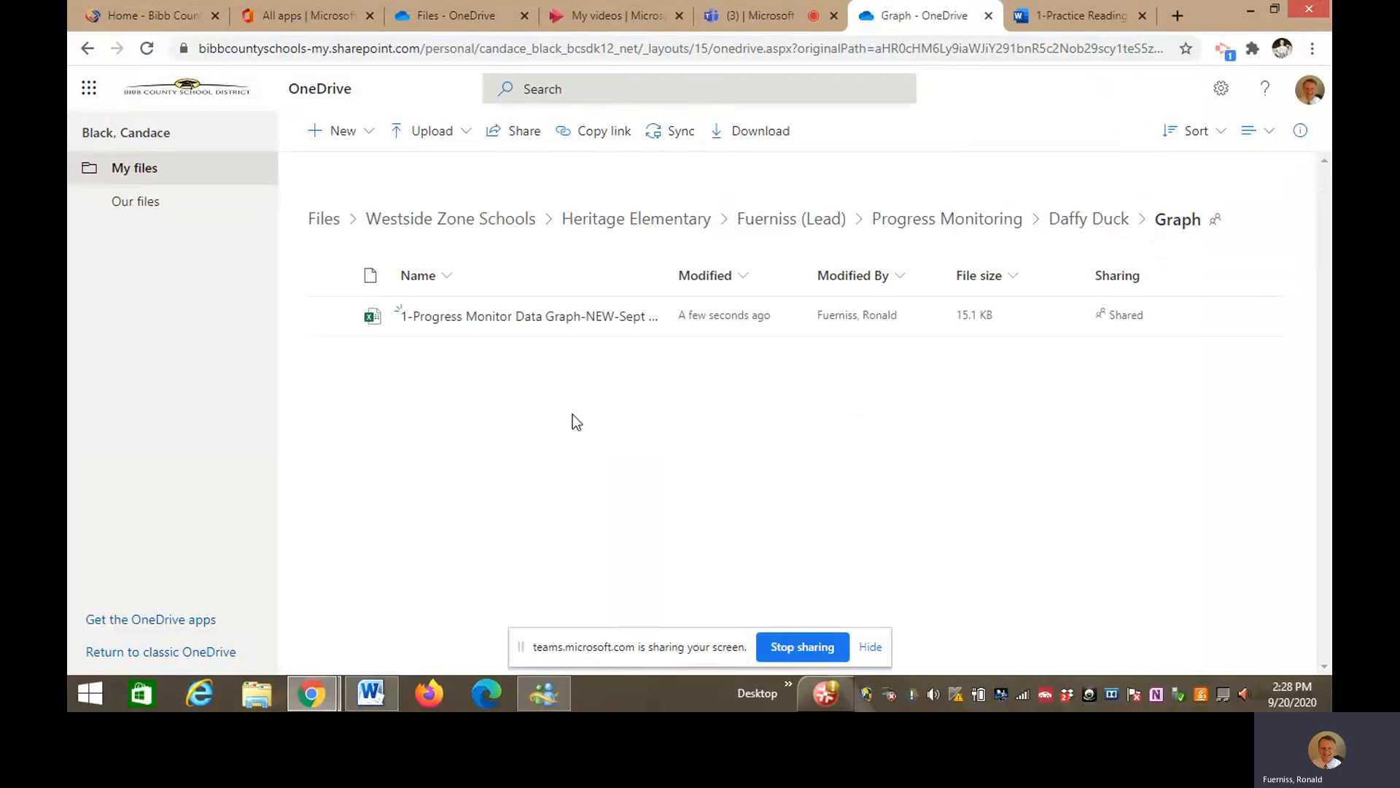
- Open the '1-Progress Monitor Data Graph-NEW-Sept 2020' workbook in Excel for the web and scroll back to A1
{"action": "left_click", "coordinate": [547, 318]}
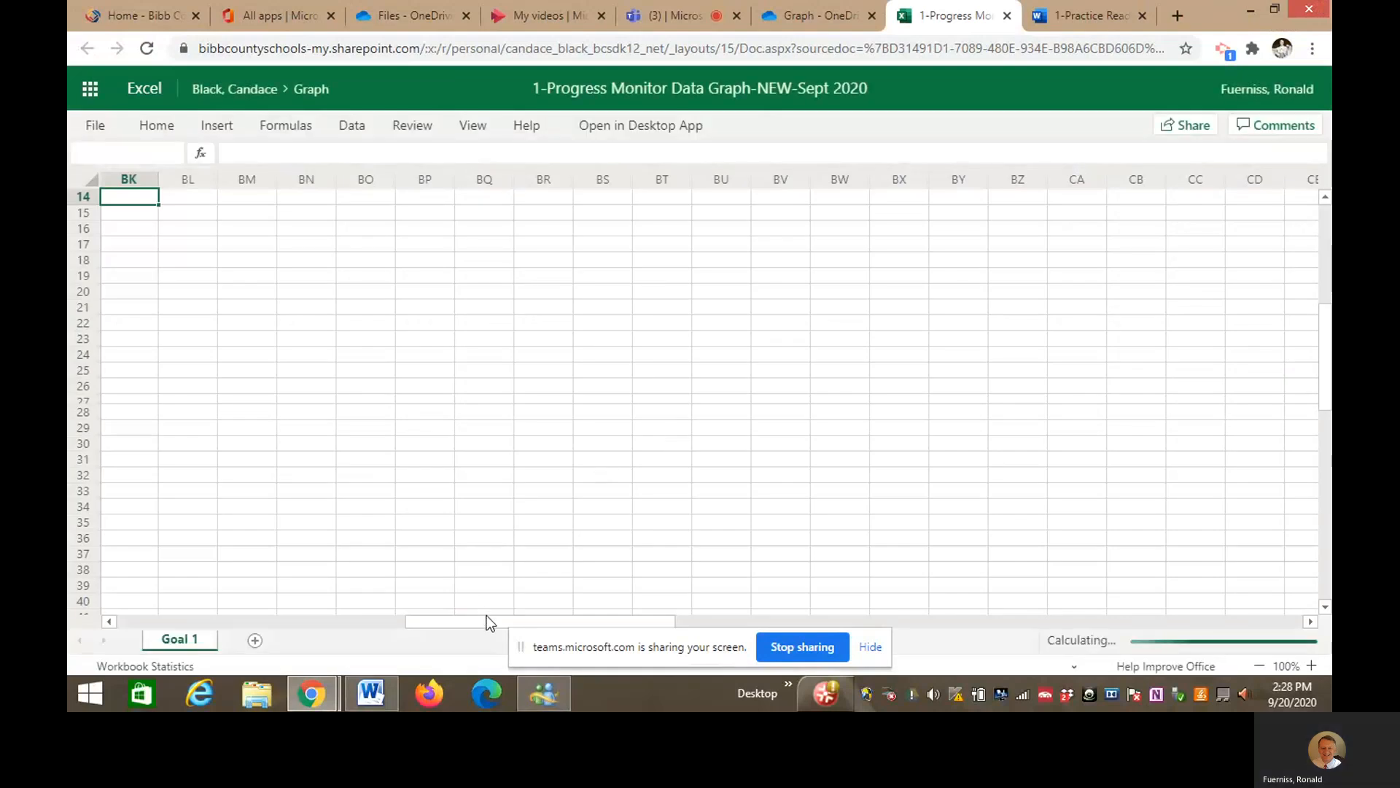
{"action": "left_click_drag", "start_coordinate": [469, 620], "coordinate": [117, 616]}
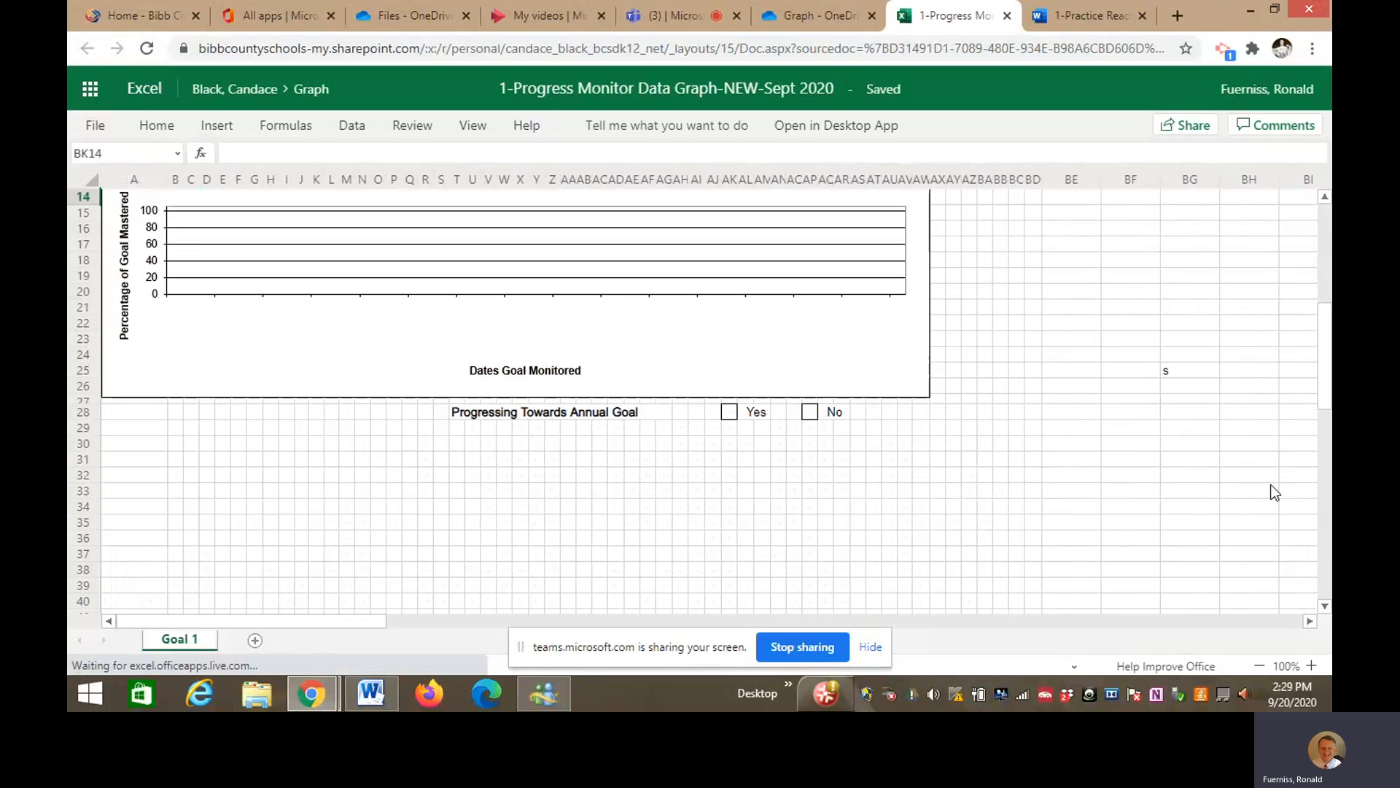
{"action": "left_click_drag", "start_coordinate": [1323, 383], "coordinate": [1320, 262]}
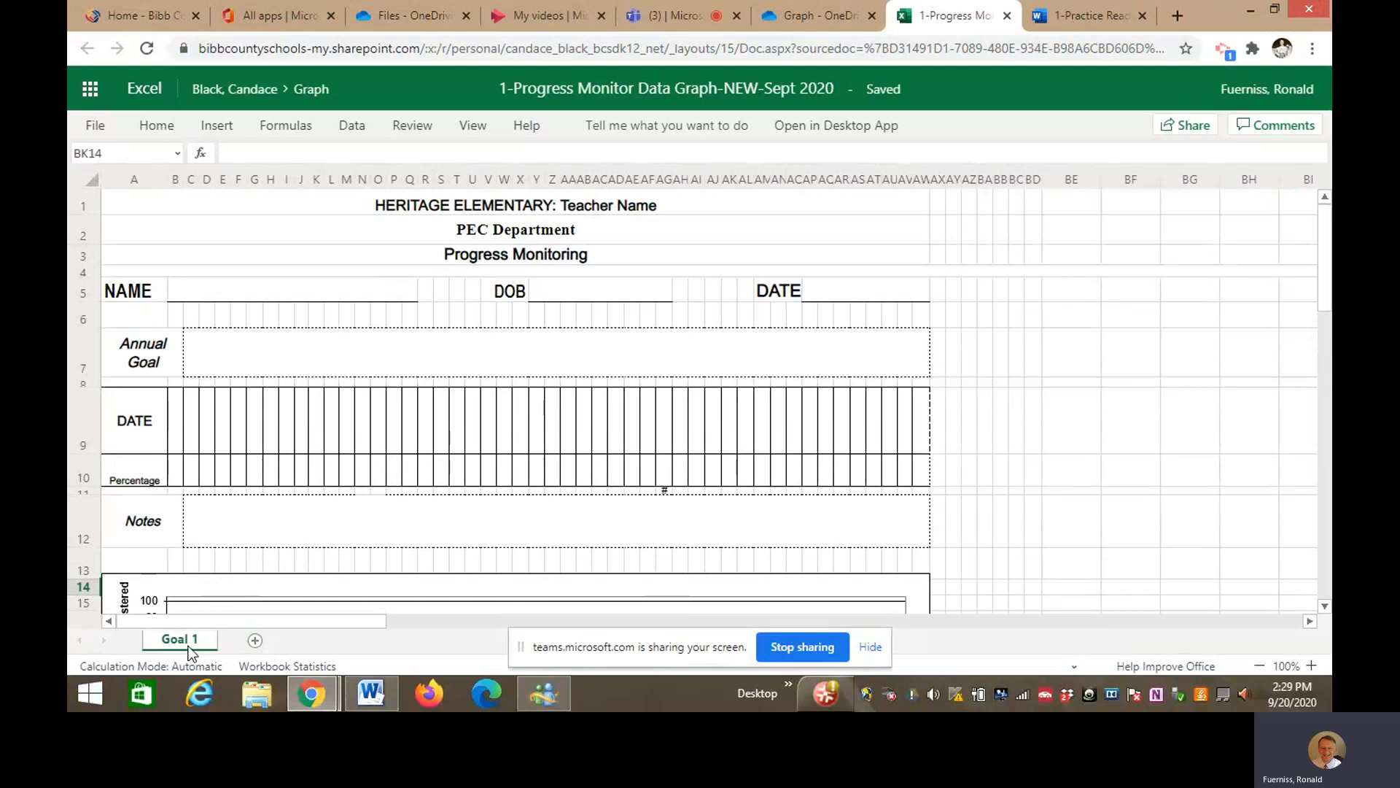
- Replace 'Teacher Name' in the HERITAGE ELEMENTARY title in A1 with the teacher's name
{"action": "left_click", "coordinate": [665, 210]}
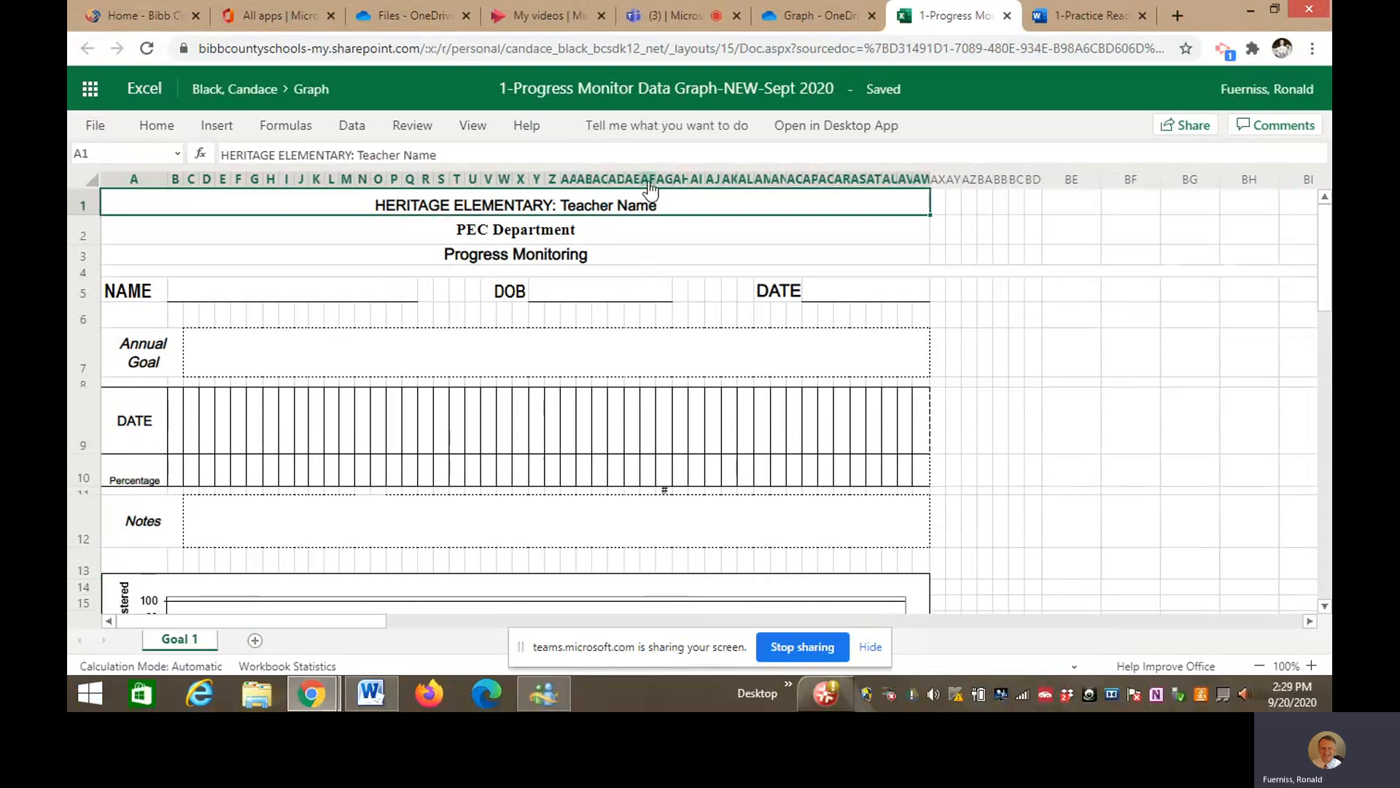
{"action": "left_click", "coordinate": [451, 153]}
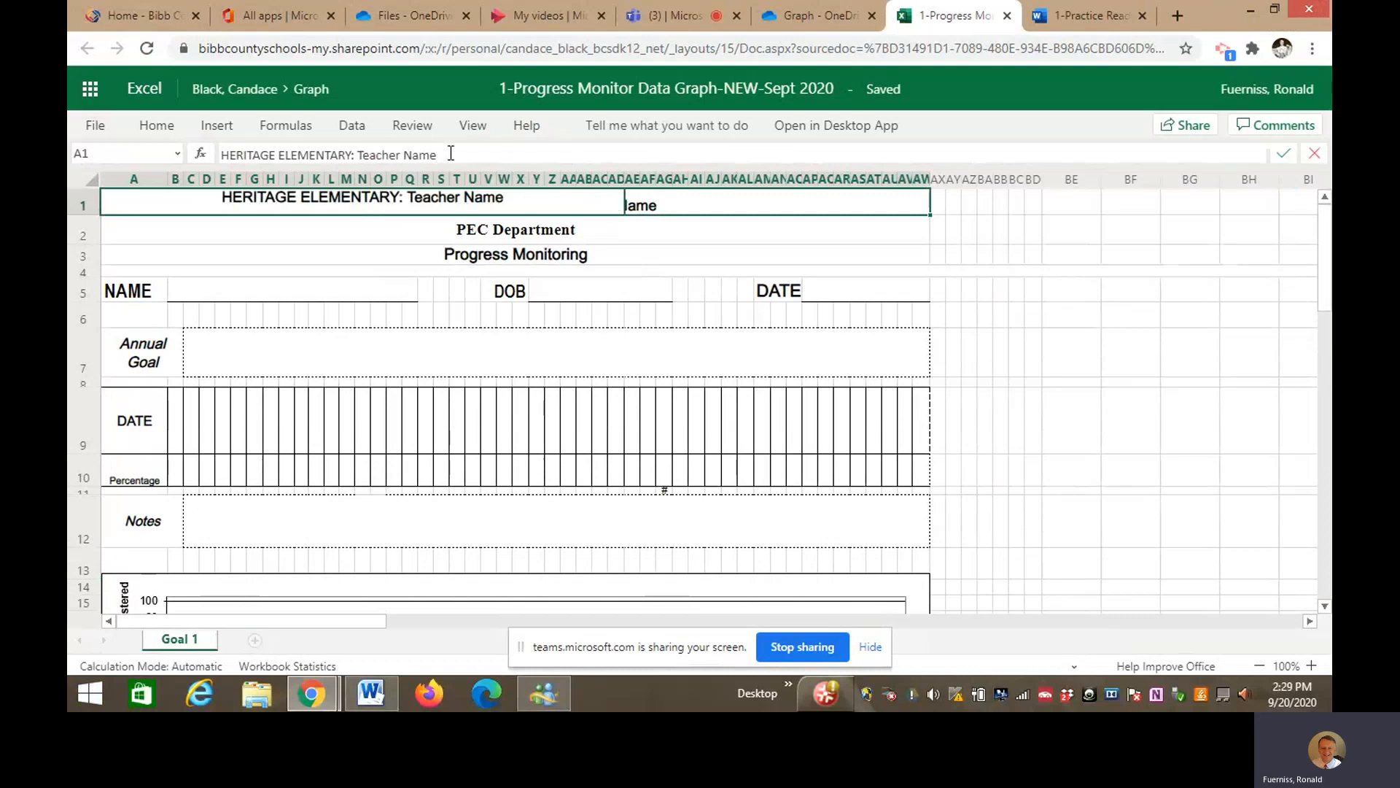
{"action": "key", "text": "BackSpace"}
{"action": "key", "text": "BackSpace"}
{"action": "key", "text": "BackSpace"}
{"action": "key", "text": "BackSpace"}
{"action": "key", "text": "BackSpace"}
{"action": "key", "text": "BackSpace"}
{"action": "key", "text": "BackSpace"}
{"action": "key", "text": "BackSpace"}
{"action": "key", "text": "BackSpace"}
{"action": "key", "text": "BackSpace"}
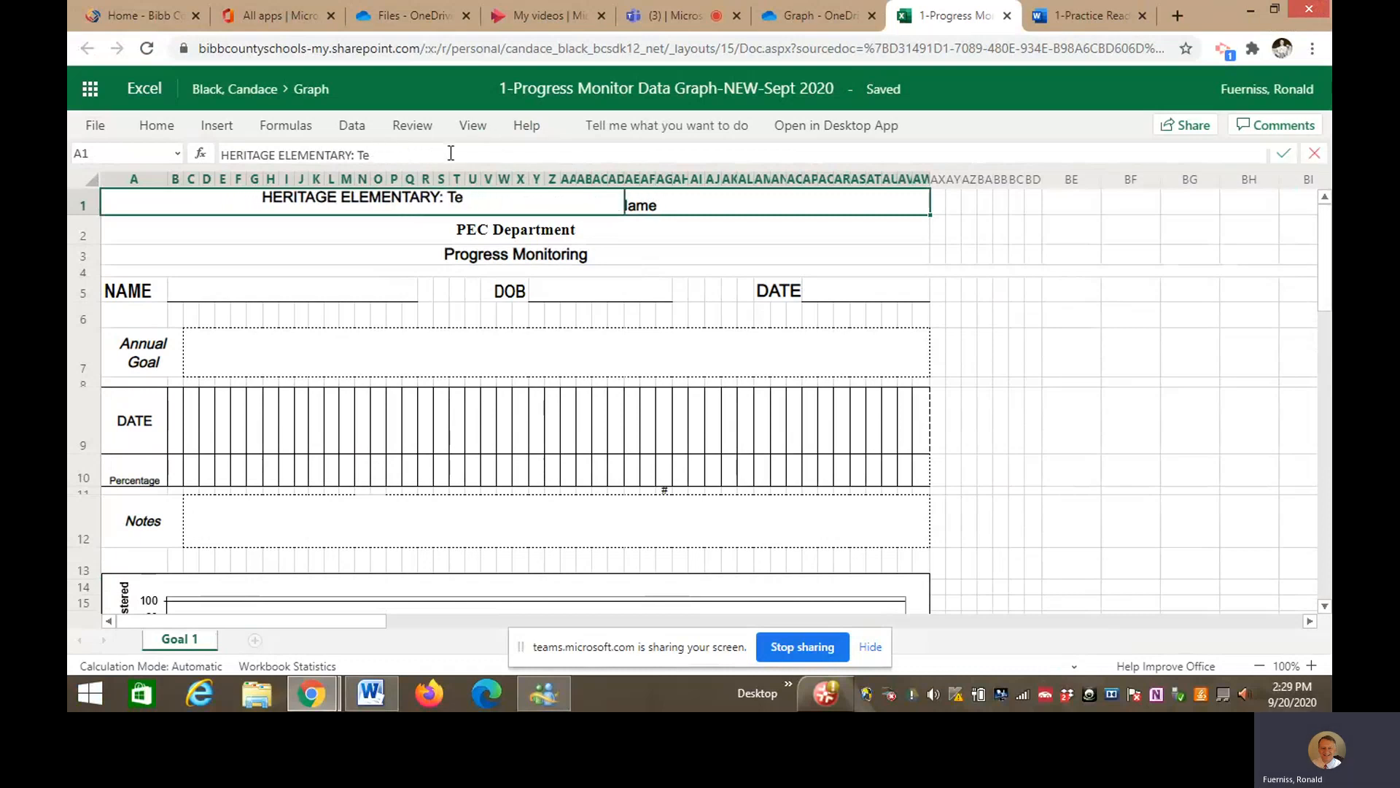
{"action": "key", "text": "BackSpace"}
{"action": "key", "text": "BackSpace"}
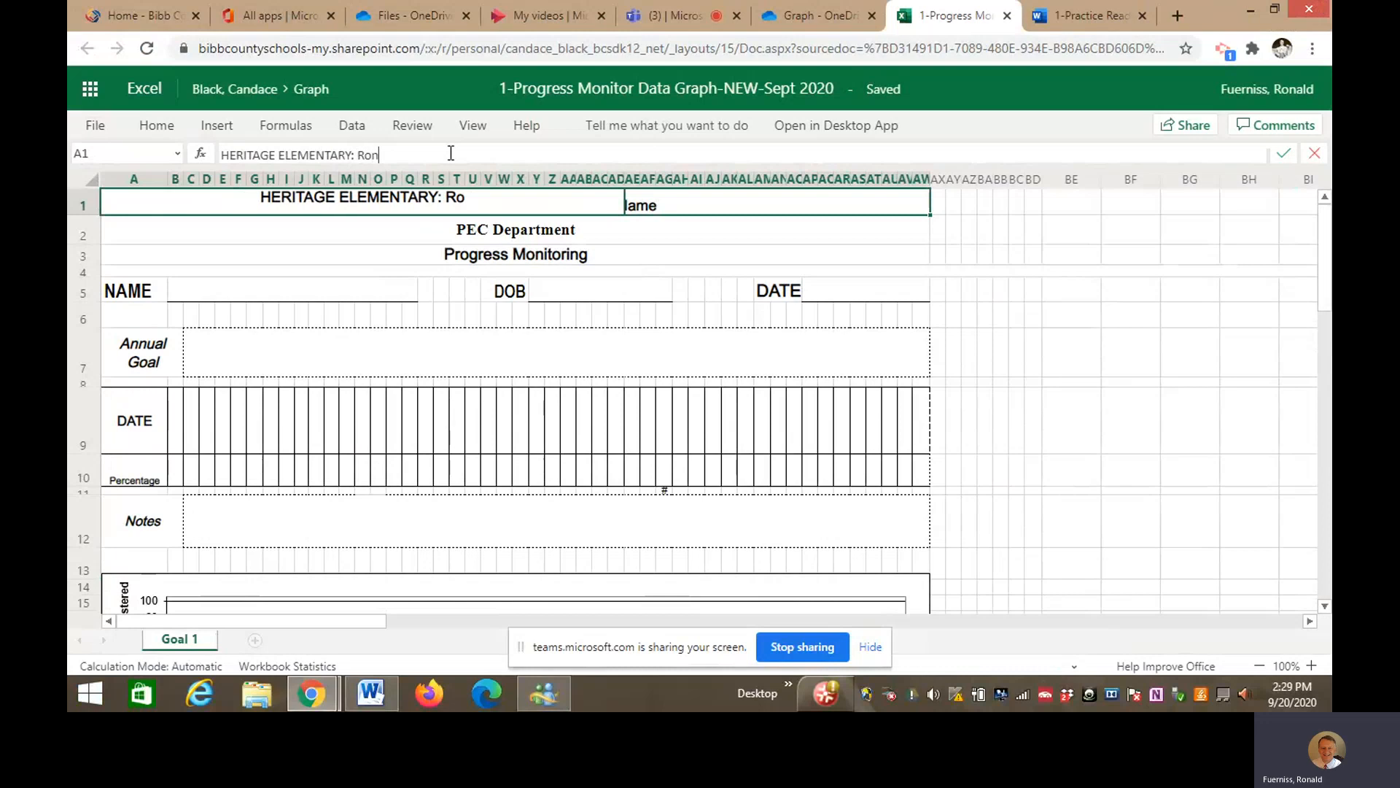
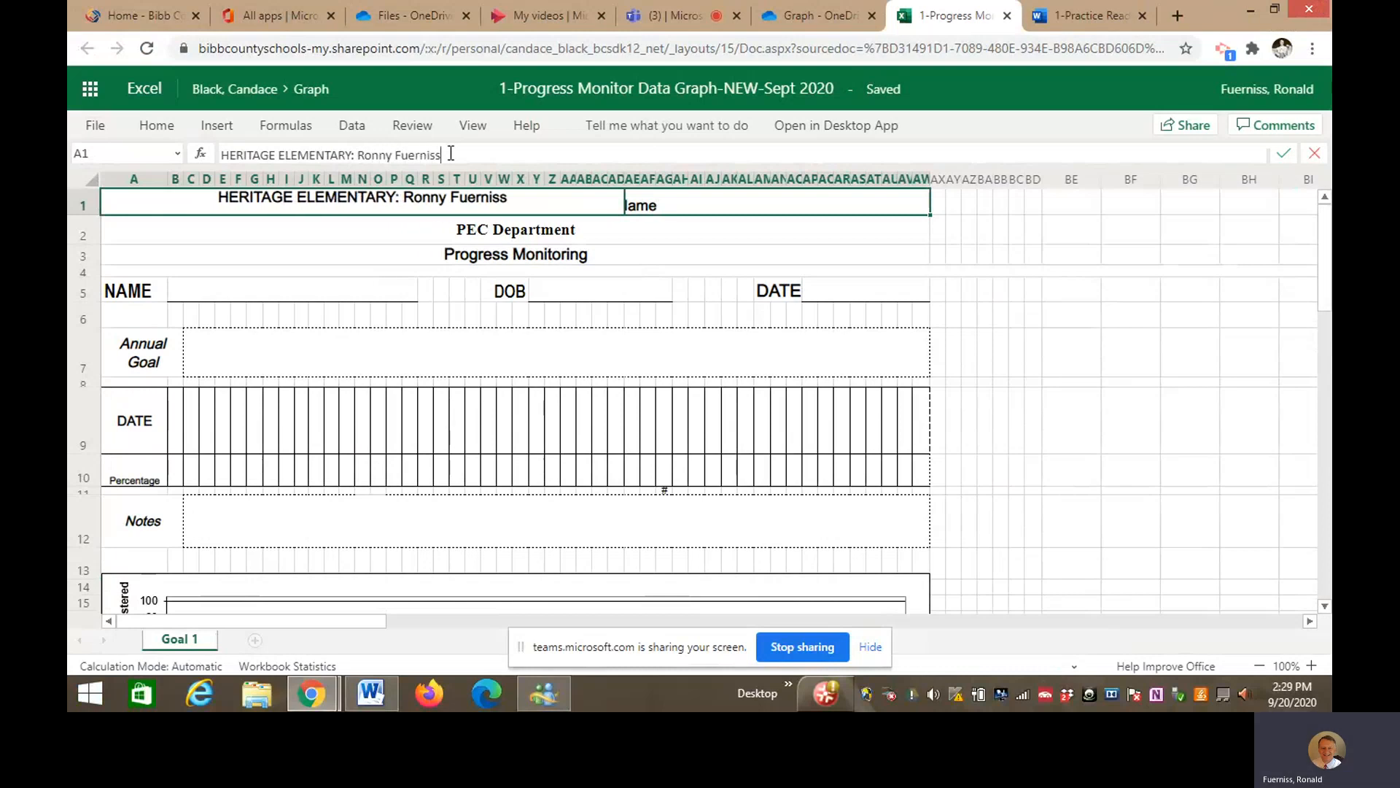
- Enter the student's name in B5 and the student's birth date in Y5
{"action": "left_click", "coordinate": [305, 289]}
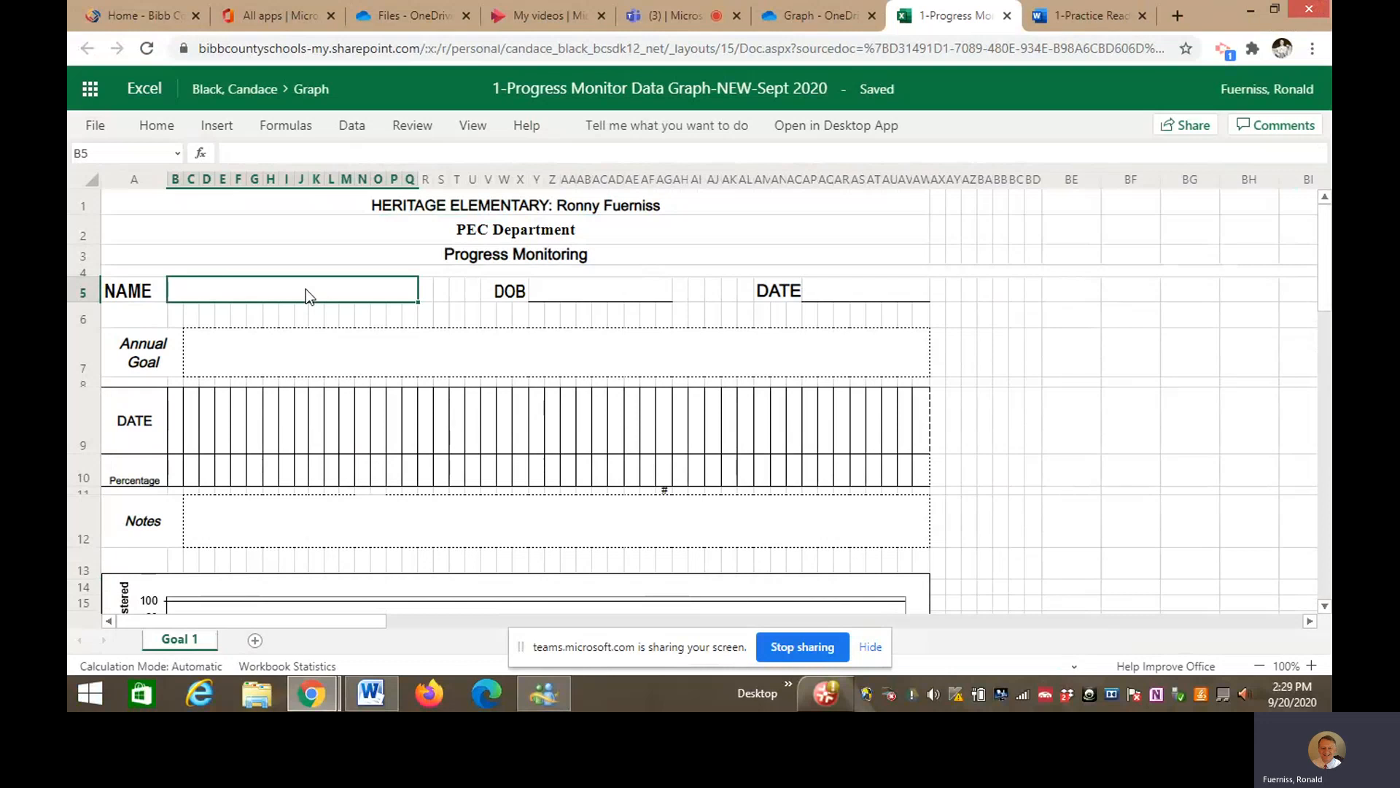
{"action": "type", "text": "D.Duck"}
{"action": "left_click", "coordinate": [540, 288]}
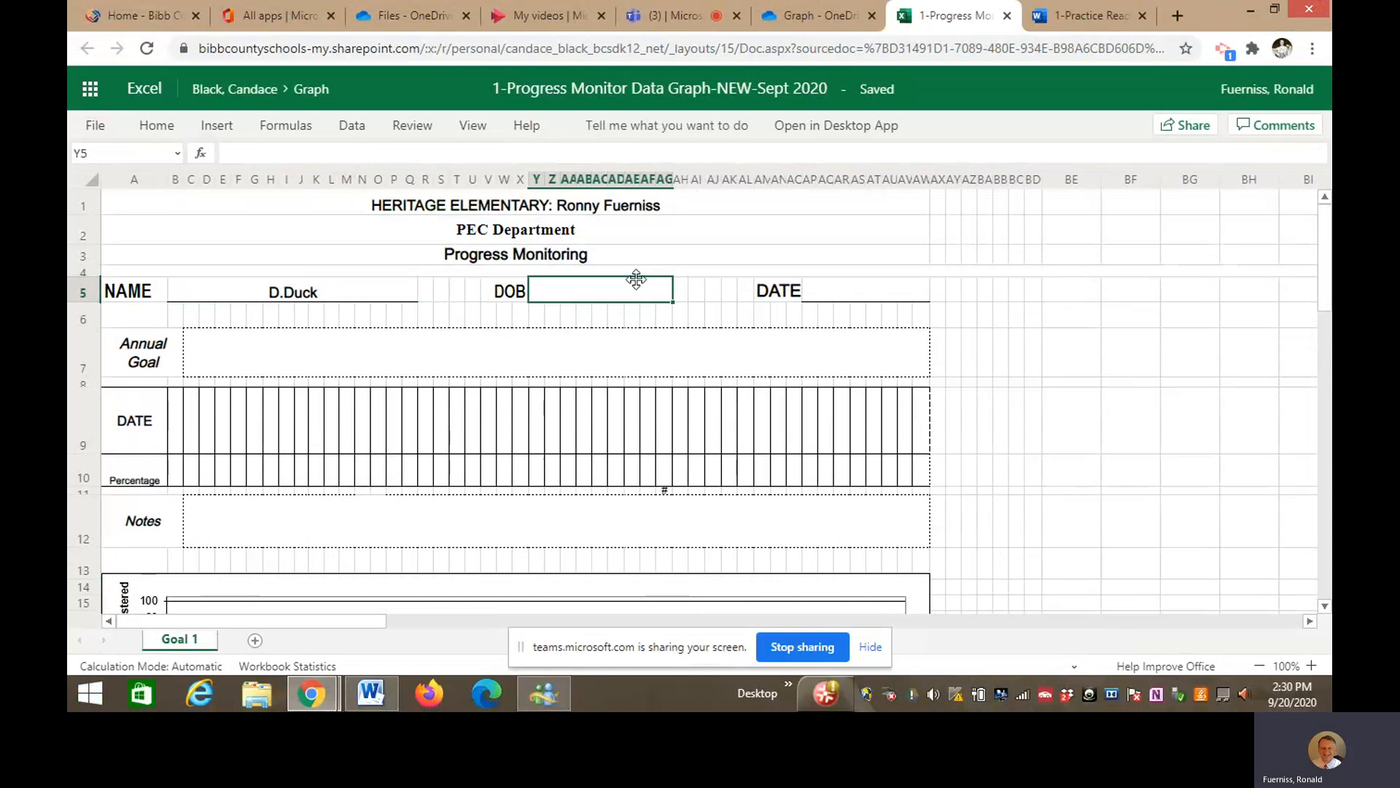
{"action": "type", "text": "1-20-"}
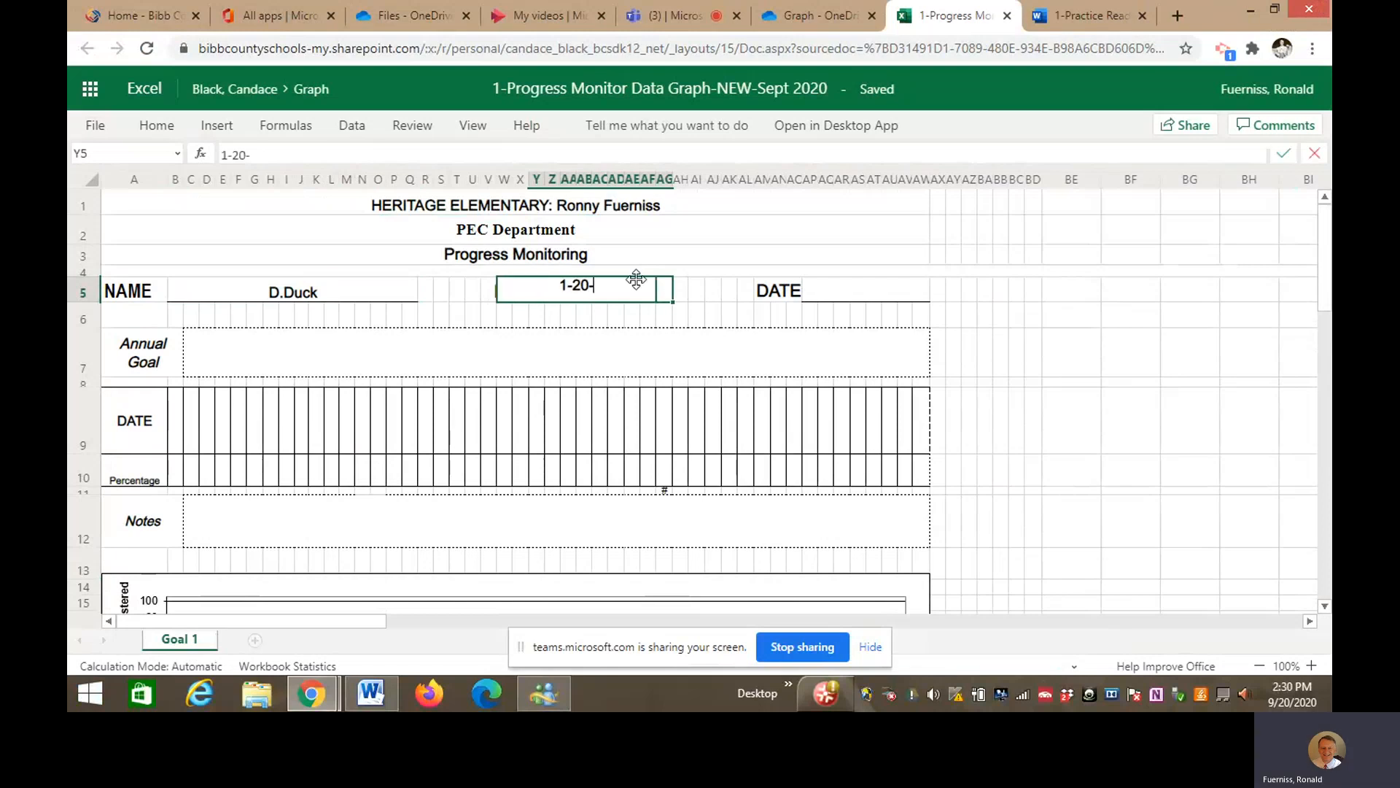
{"action": "type", "text": "10"}
{"action": "left_click", "coordinate": [1016, 346]}
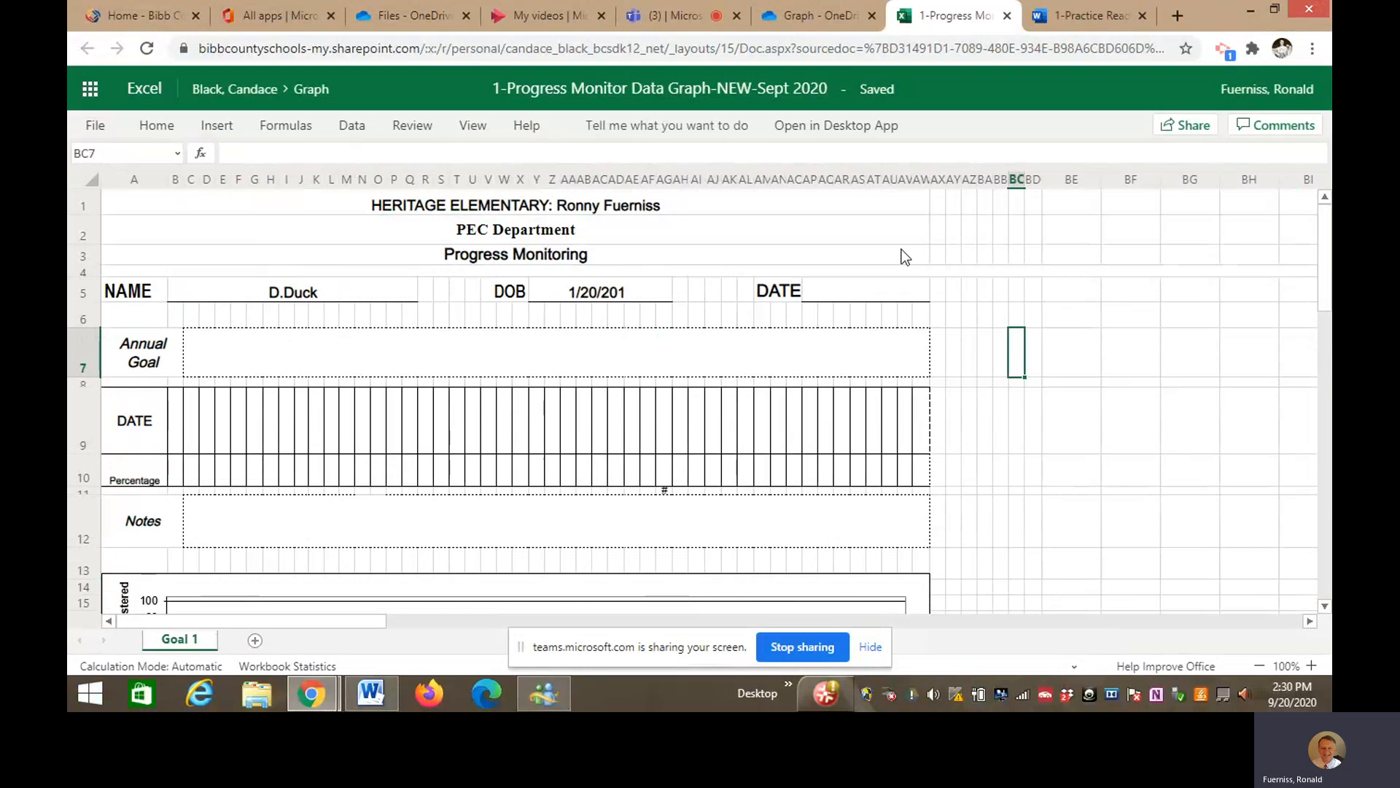
{"action": "right_click", "coordinate": [191, 643]}
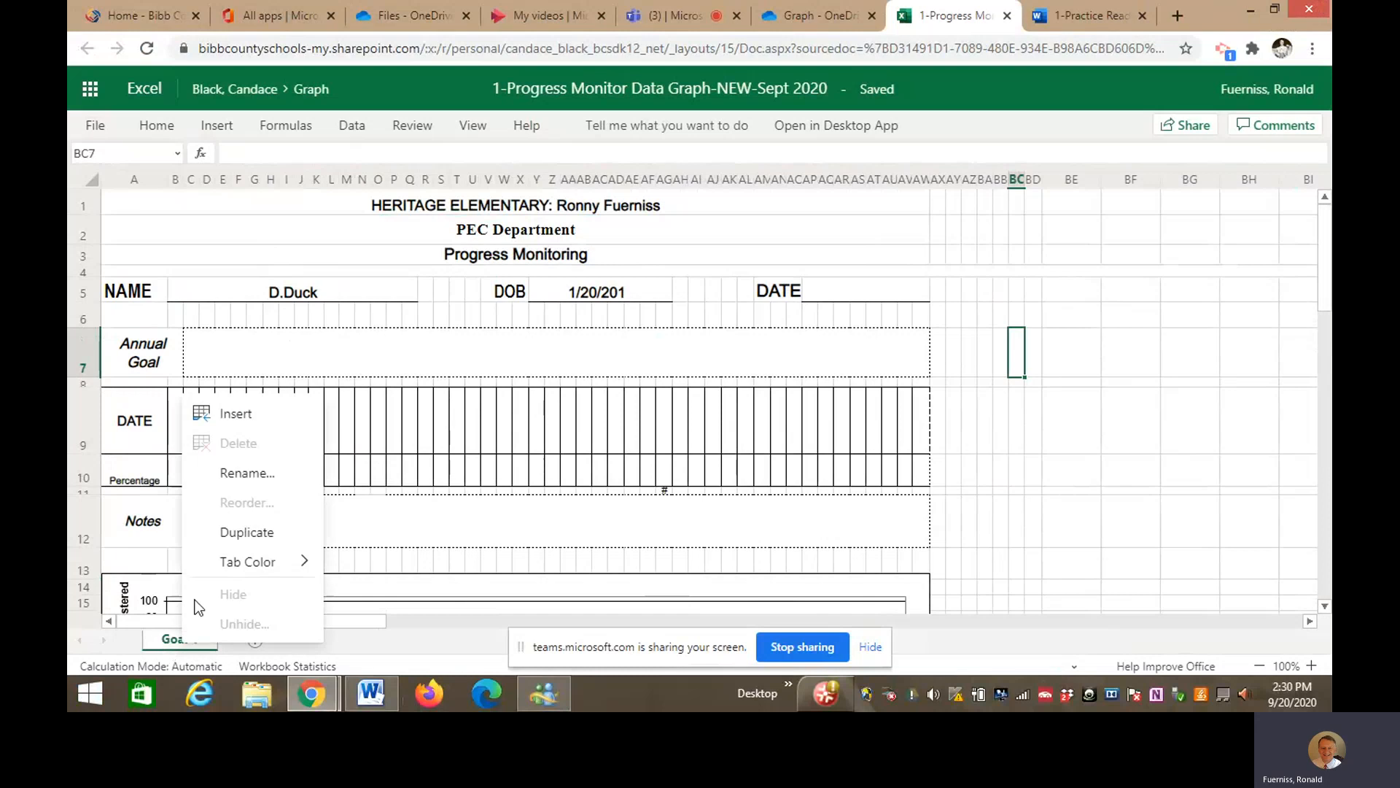
{"action": "left_click", "coordinate": [258, 533]}
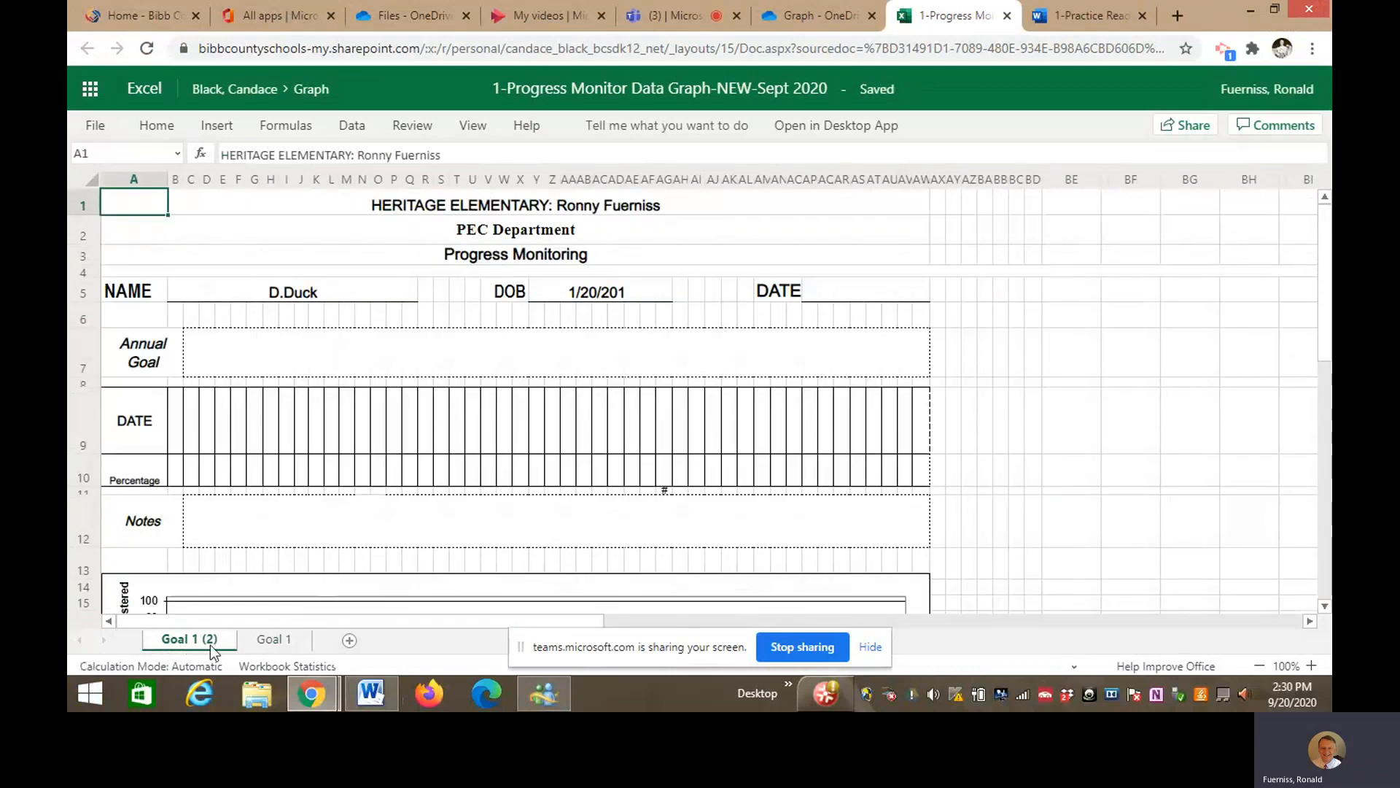
{"action": "right_click", "coordinate": [256, 641]}
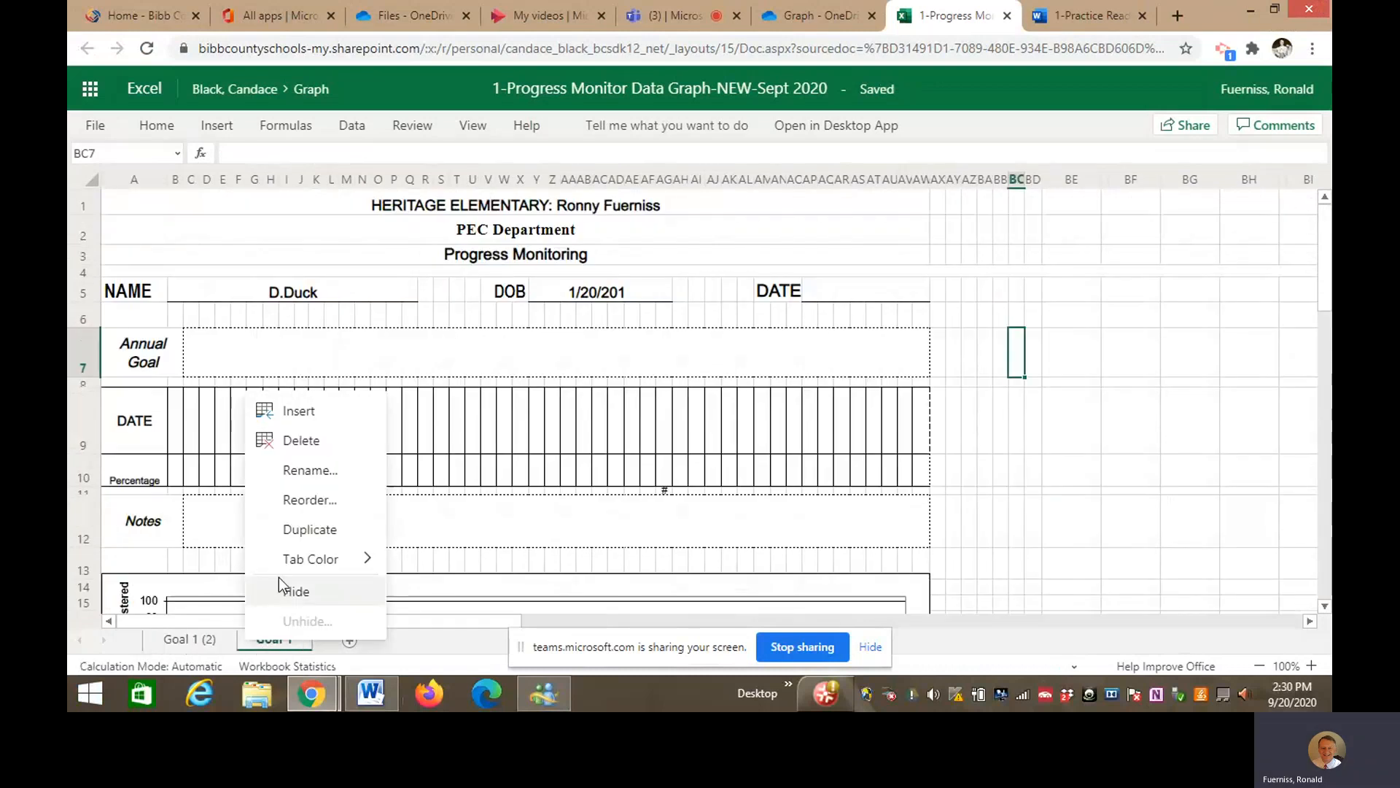
{"action": "left_click", "coordinate": [304, 529]}
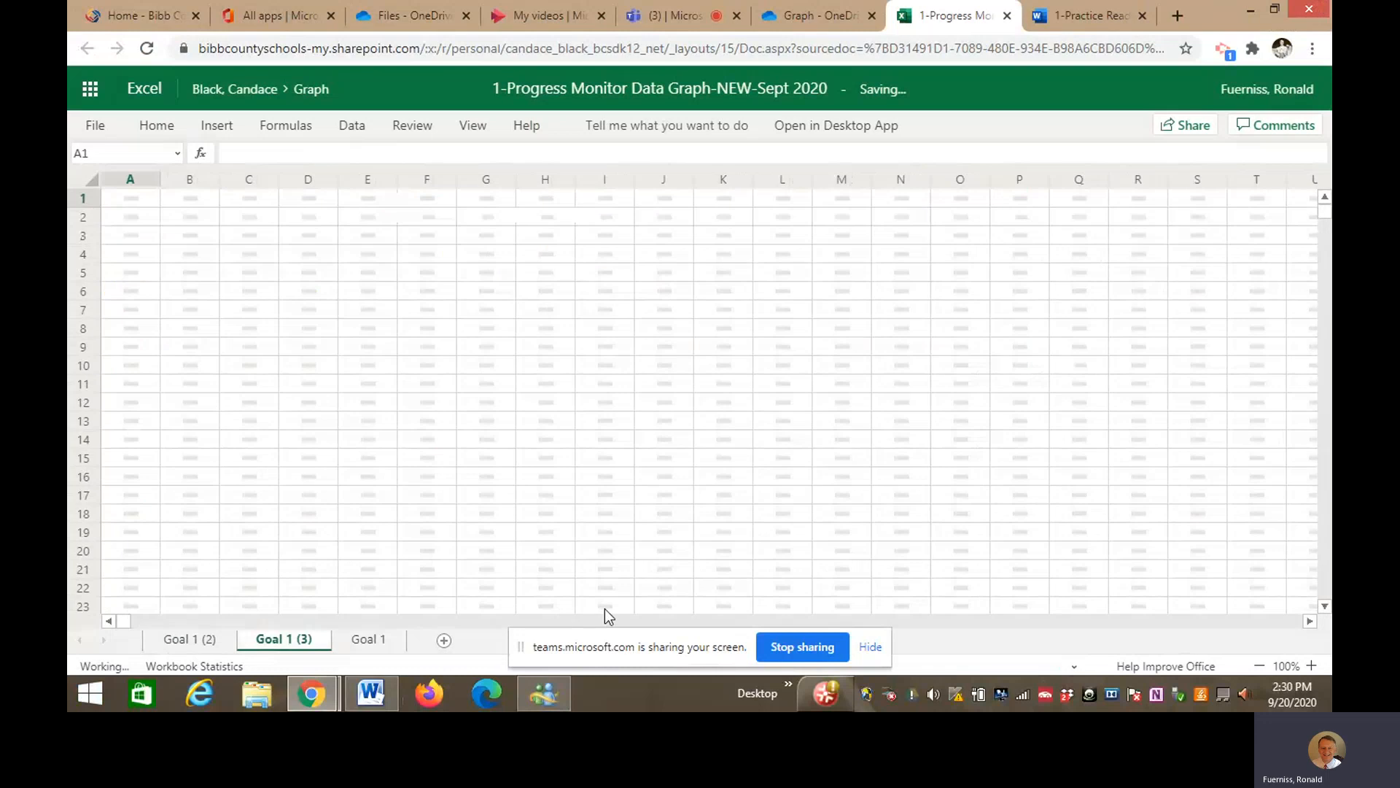
{"action": "left_click", "coordinate": [369, 639]}
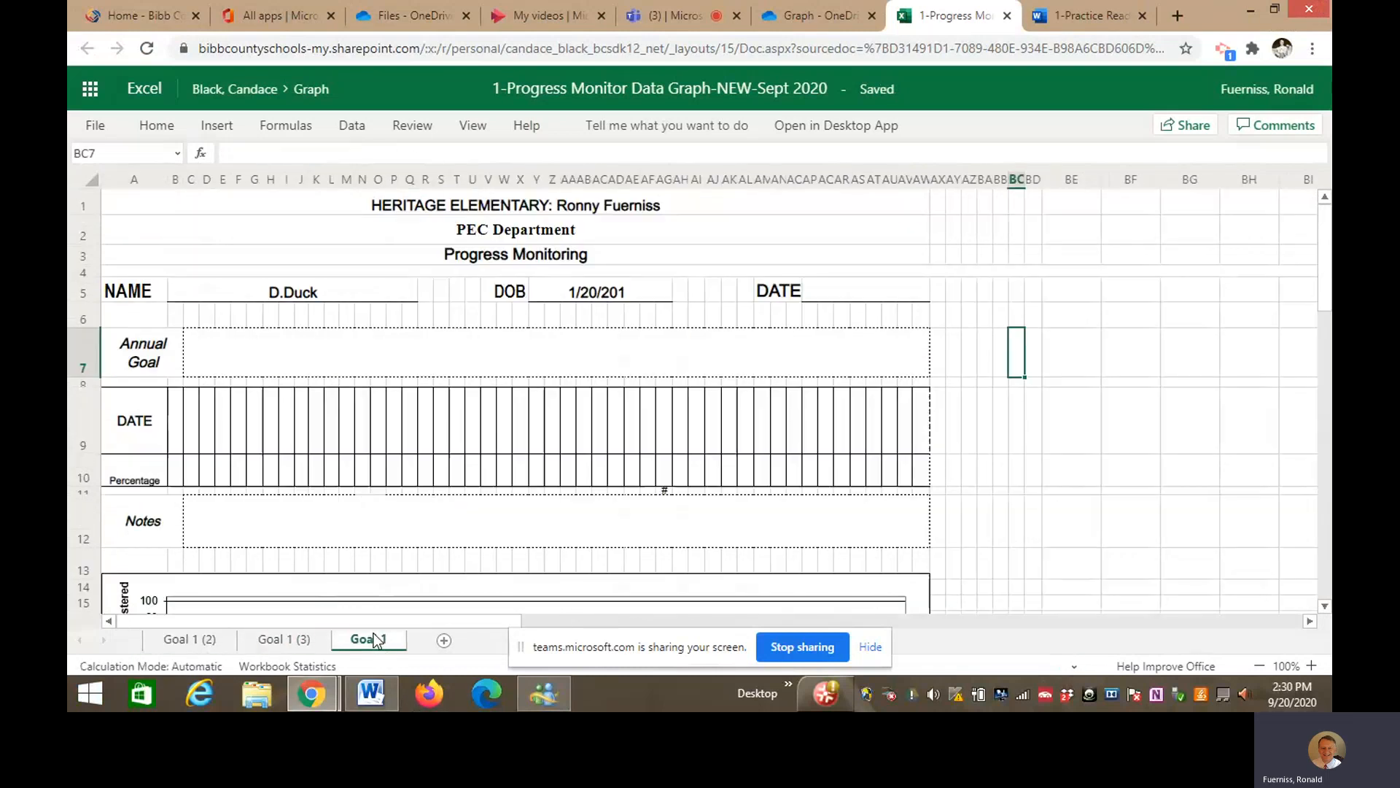
- Rename the Goal 1 (2) sheet to Goal 1-Speech
{"action": "right_click", "coordinate": [191, 642]}
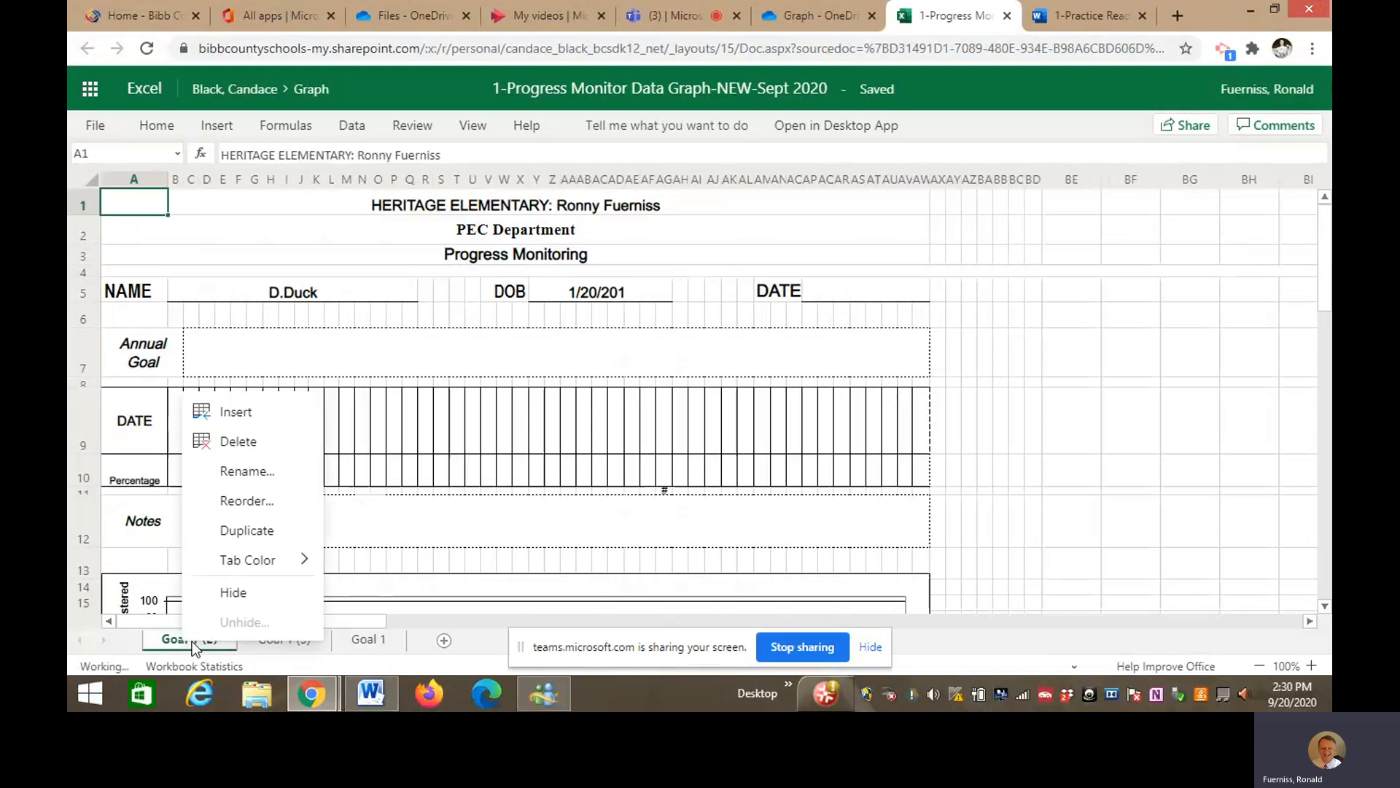
{"action": "left_click", "coordinate": [248, 473]}
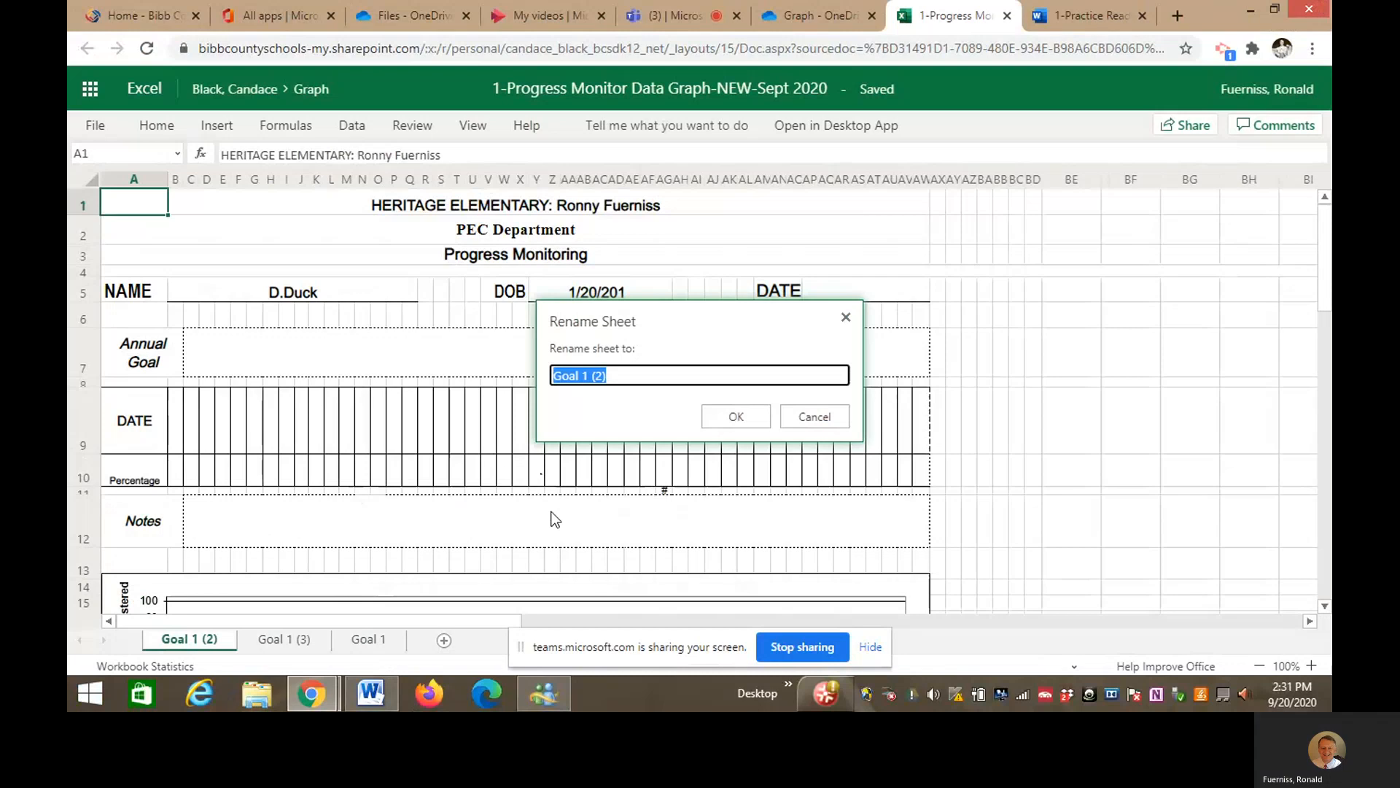
{"action": "key", "text": "End"}
{"action": "key", "text": "BackSpace"}
{"action": "key", "text": "BackSpace"}
{"action": "key", "text": "BackSpace"}
{"action": "key", "text": "BackSpace"}
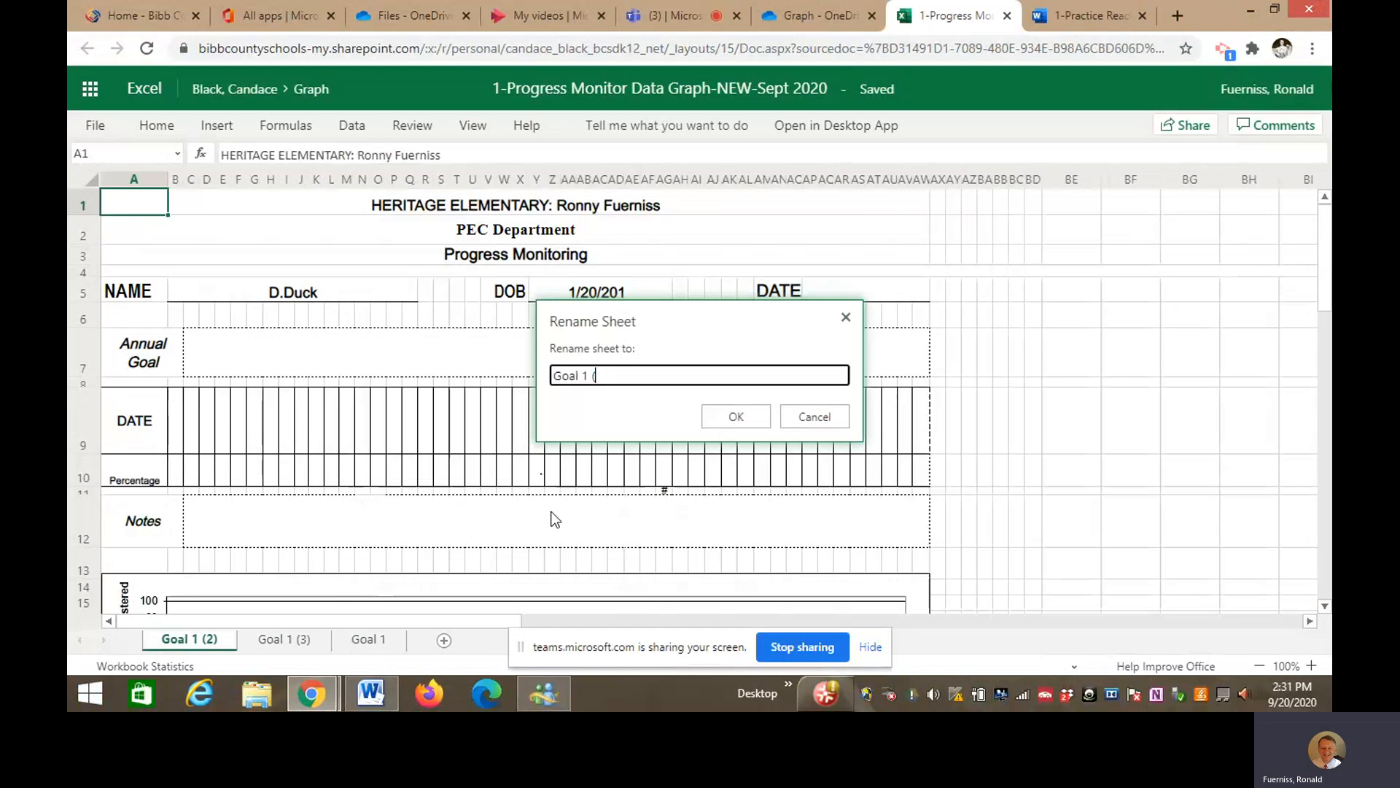
{"action": "type", "text": "-"}
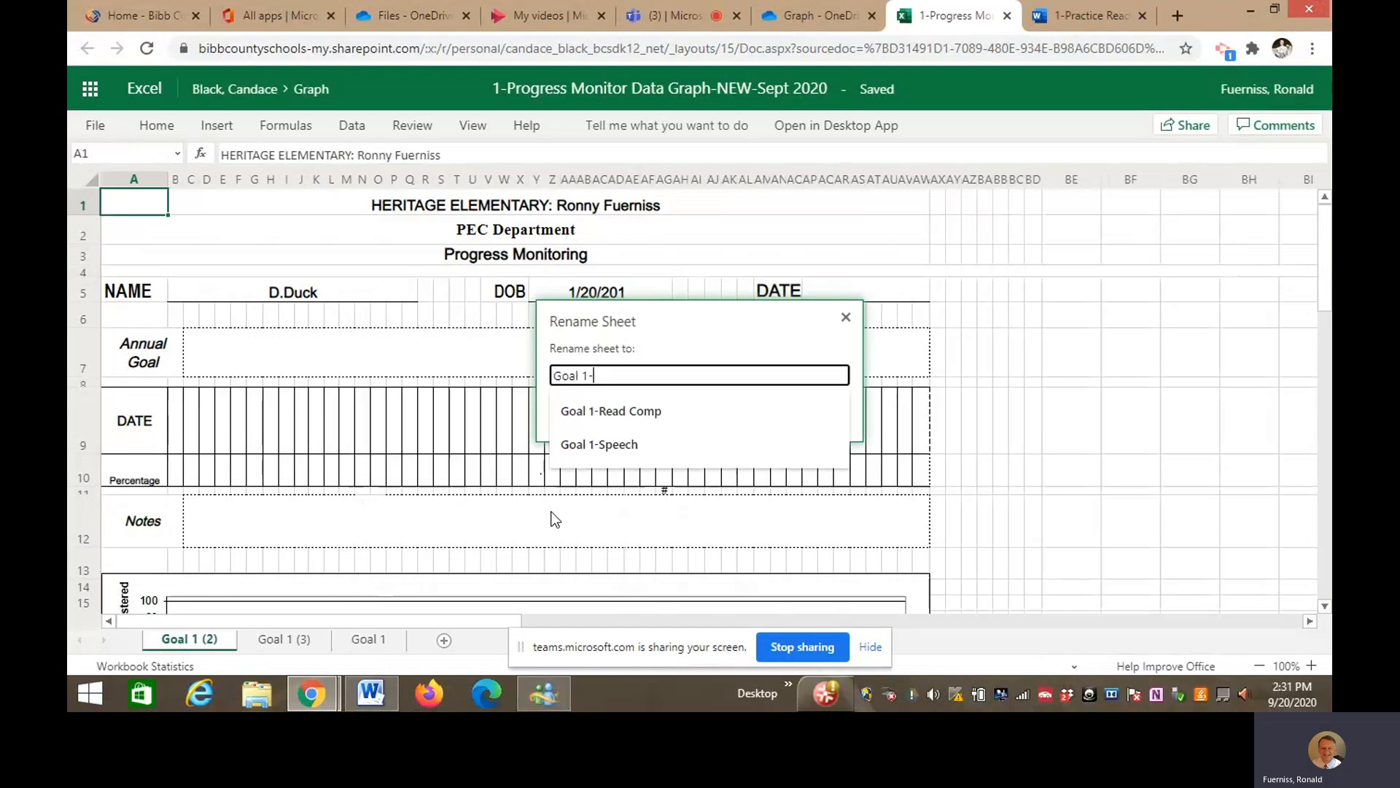
{"action": "type", "text": "Speech"}
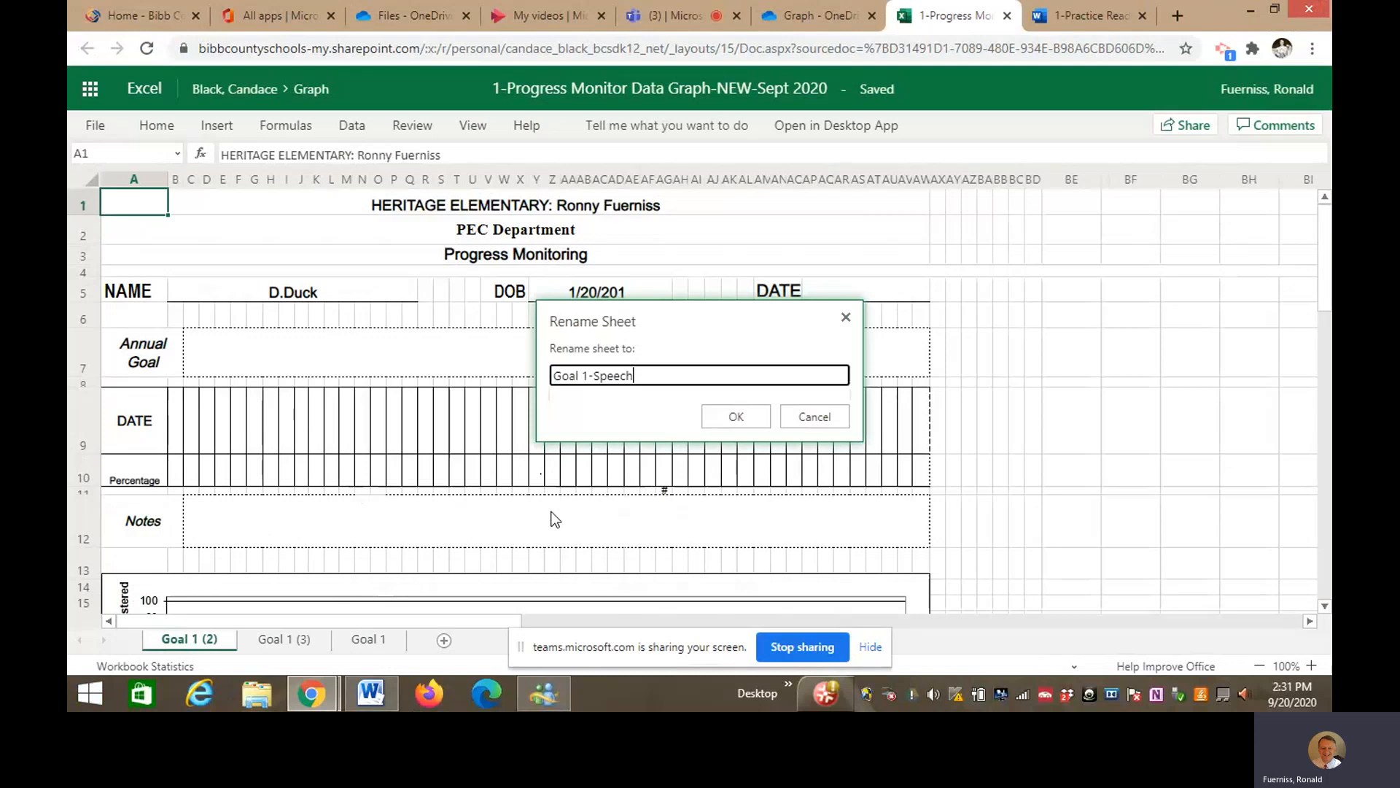
{"action": "left_click", "coordinate": [757, 417]}
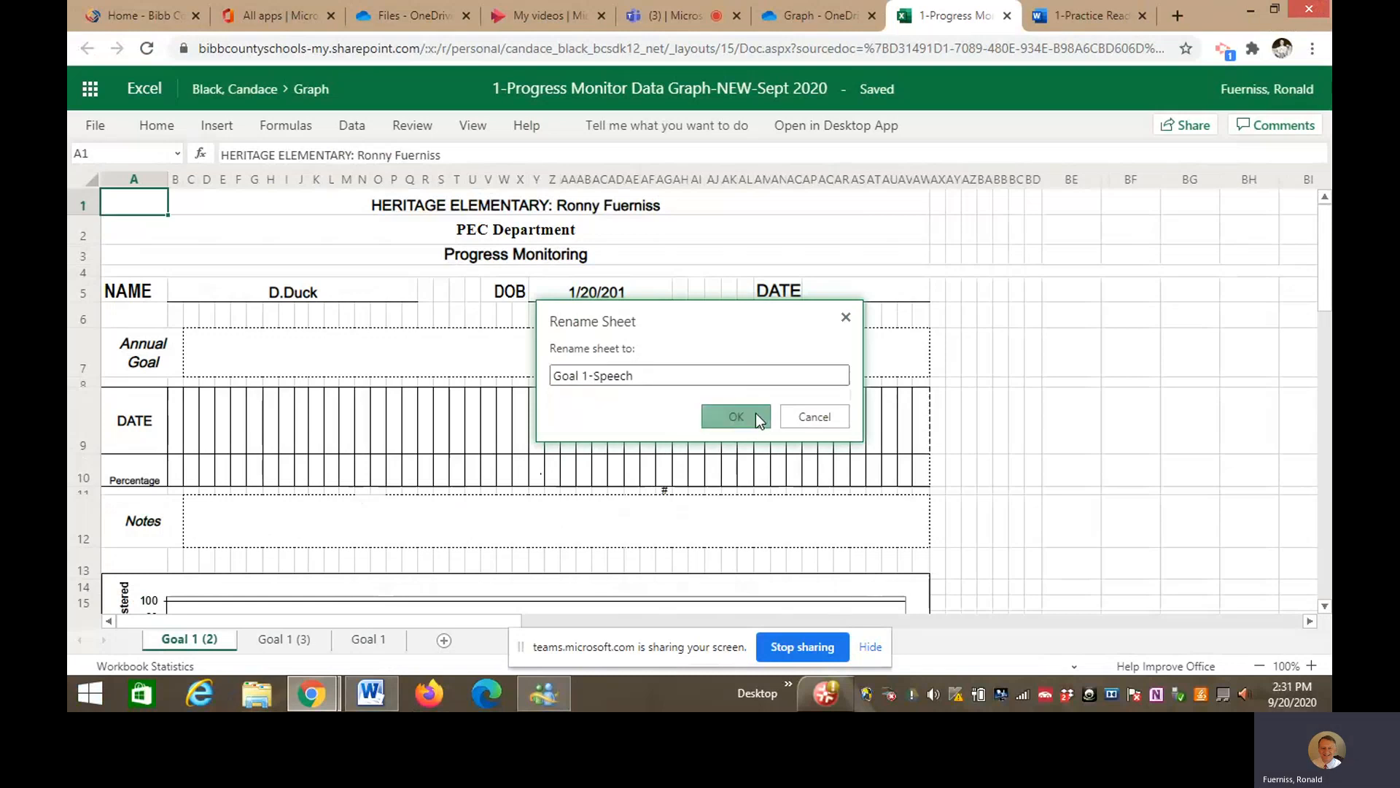
- Rename the Goal 1 (3) sheet to Goal 2-Read Comp
{"action": "left_click", "coordinate": [306, 636]}
{"action": "right_click", "coordinate": [310, 636]}
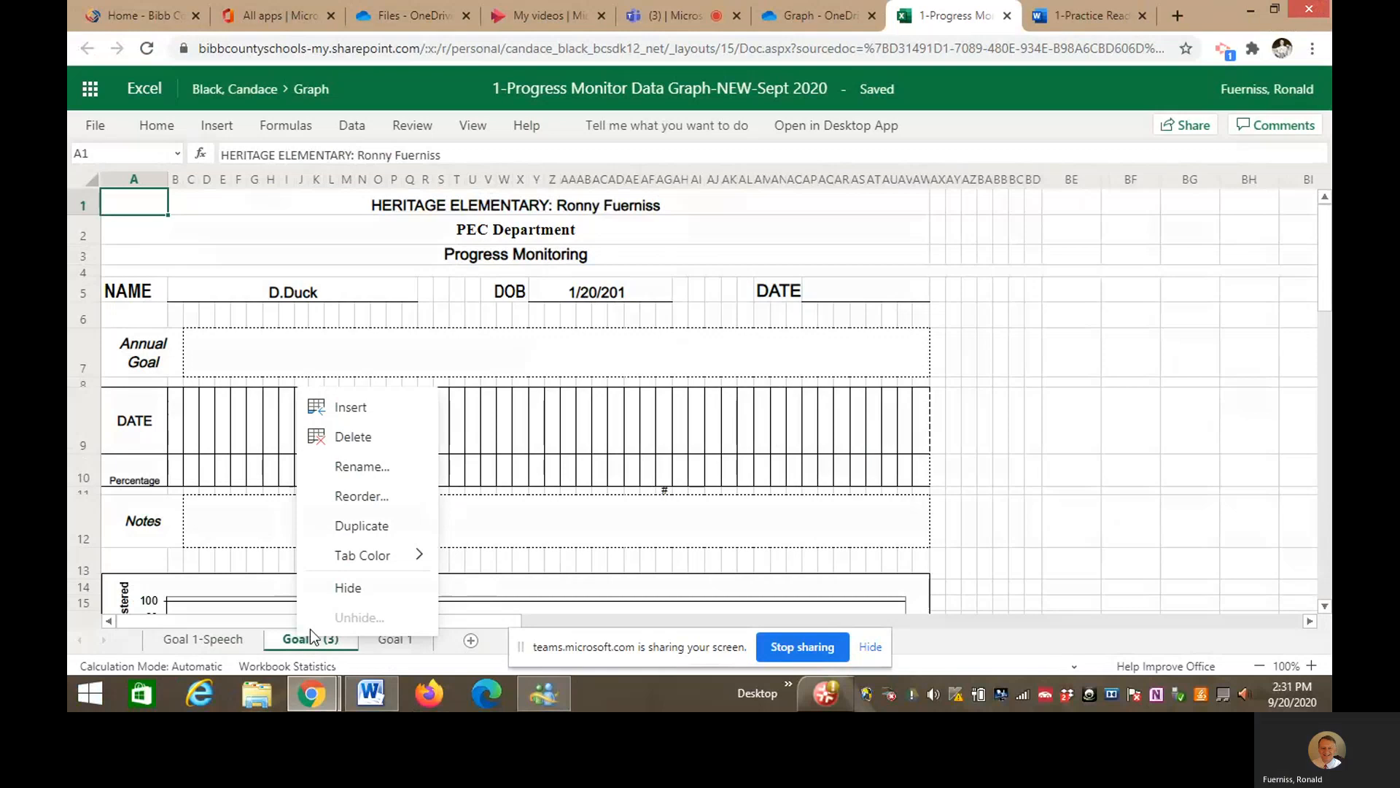
{"action": "left_click", "coordinate": [381, 468]}
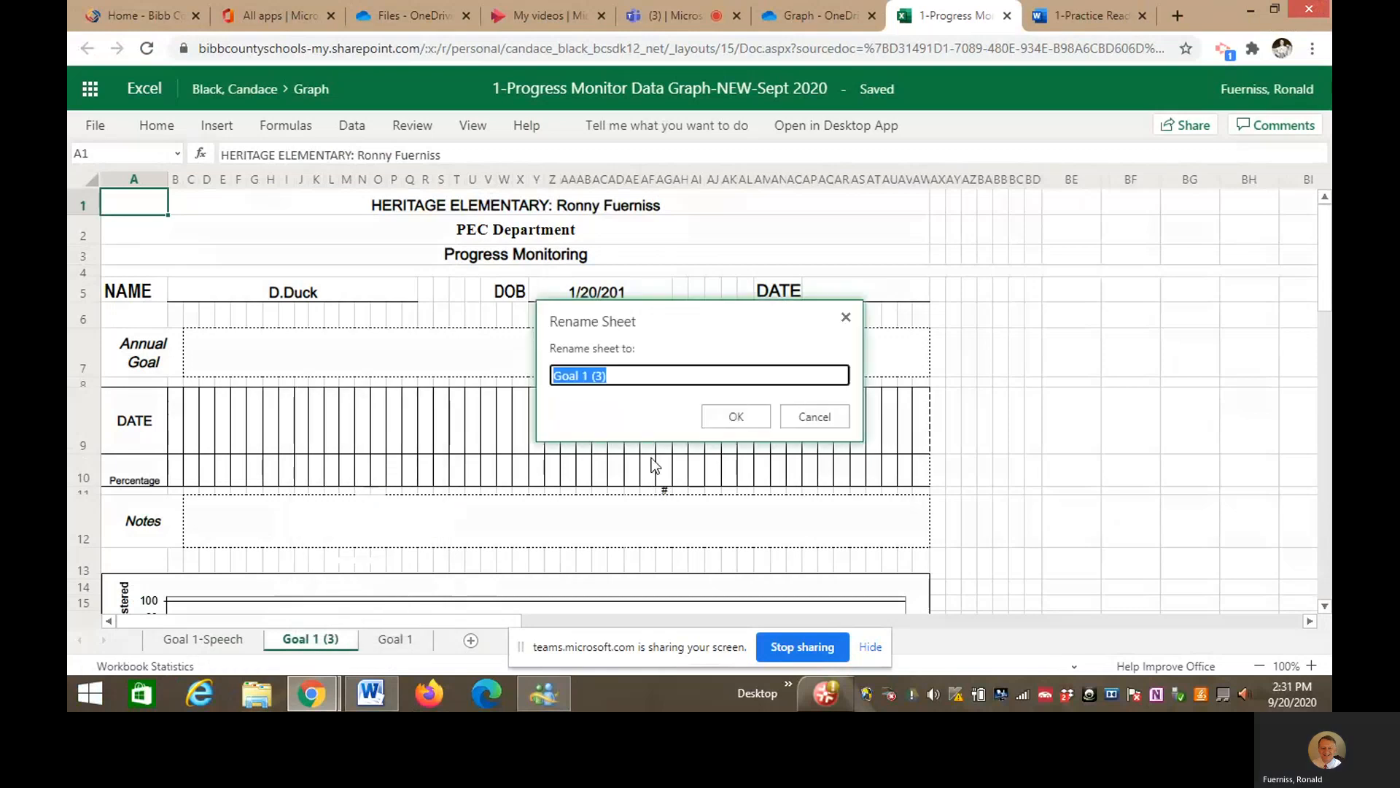
{"action": "key", "text": "Right"}
{"action": "key", "text": "BackSpace"}
{"action": "key", "text": "BackSpace"}
{"action": "key", "text": "BackSpace"}
{"action": "key", "text": "BackSpace"}
{"action": "key", "text": "BackSpace"}
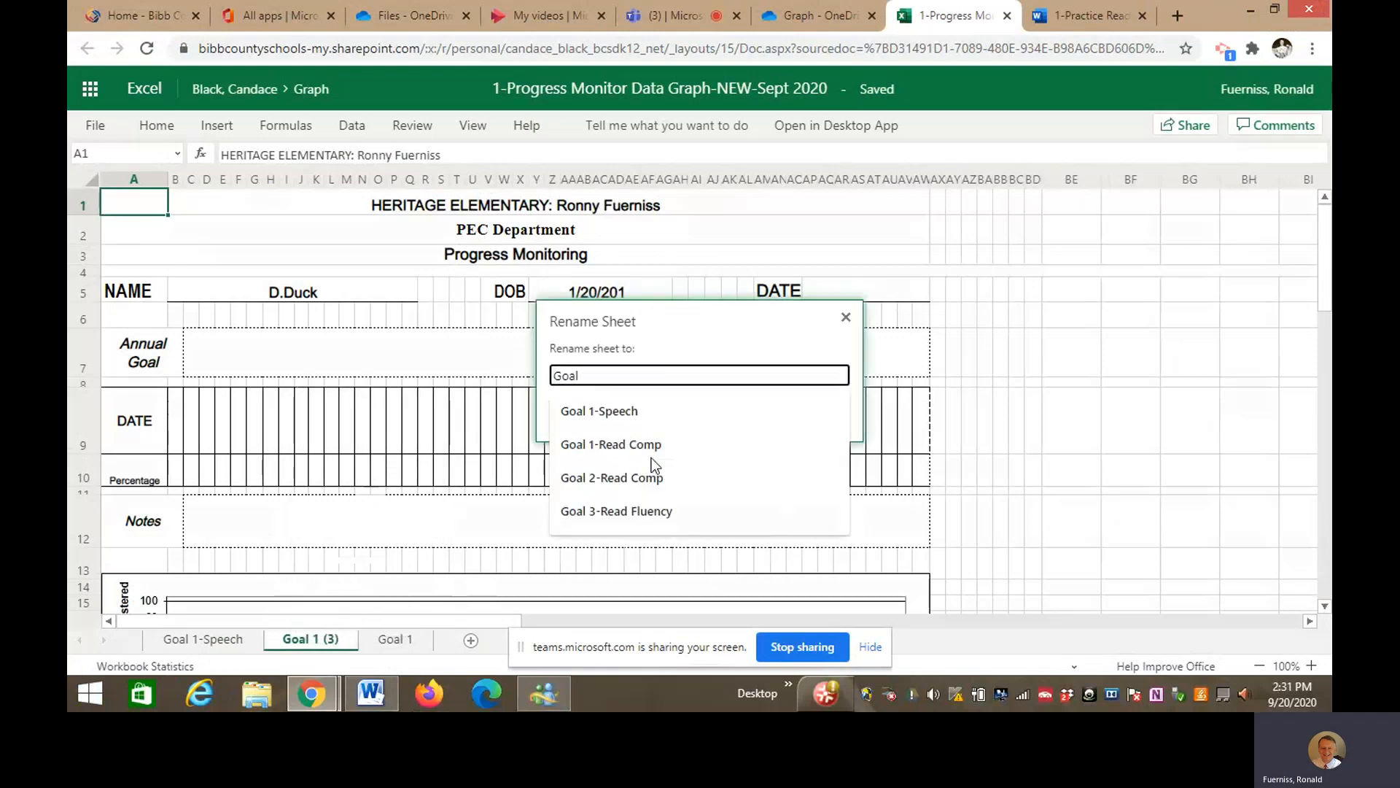
{"action": "type", "text": "2-Read"}
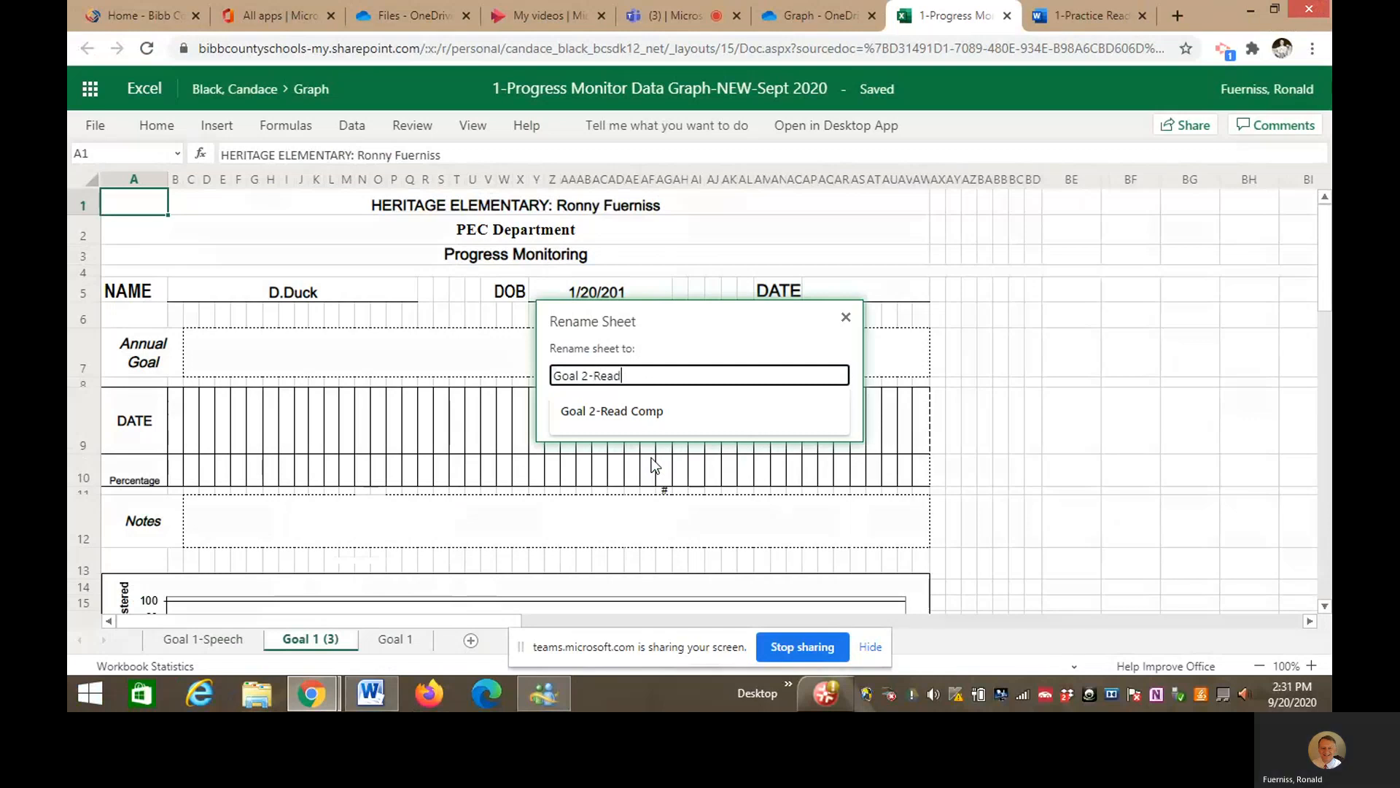
{"action": "type", "text": " Comp"}
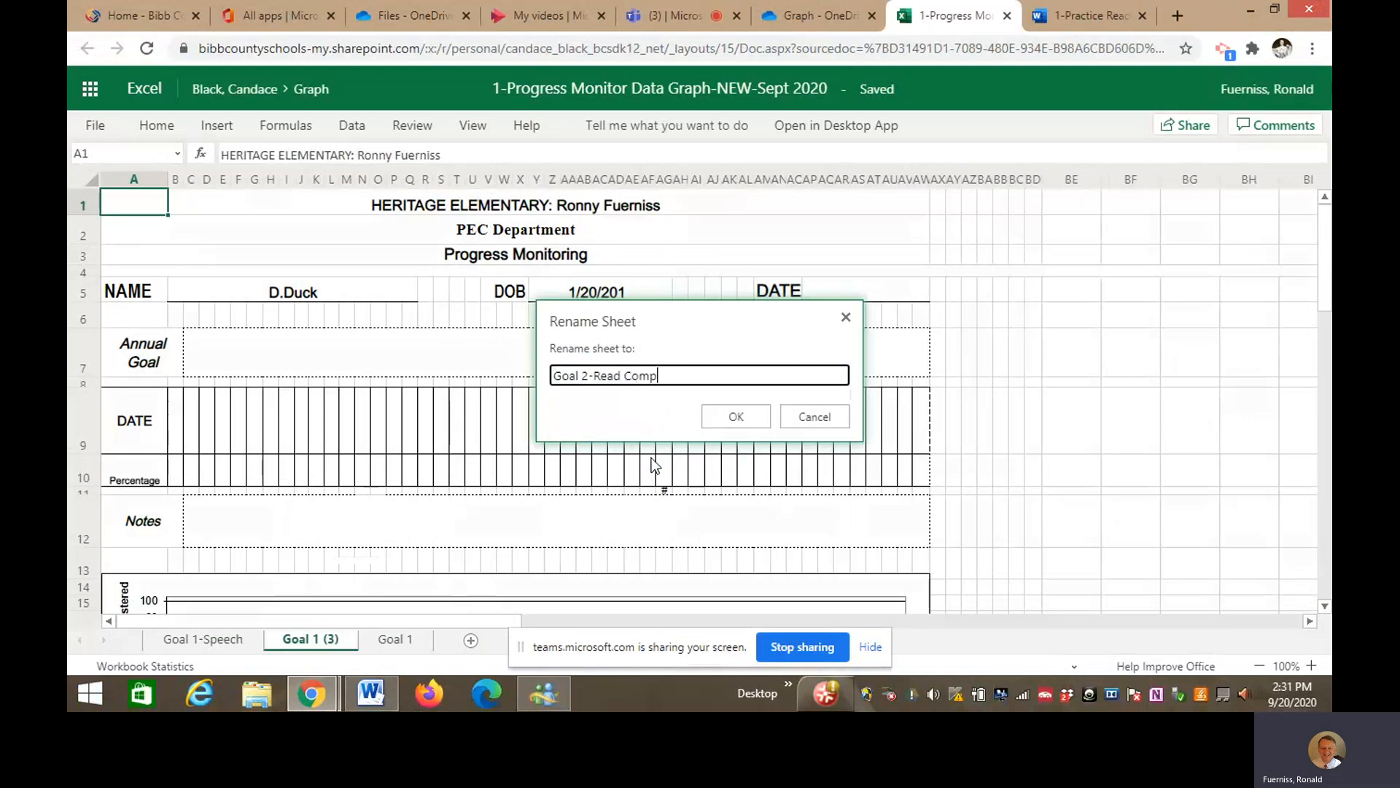
{"action": "left_click", "coordinate": [733, 417]}
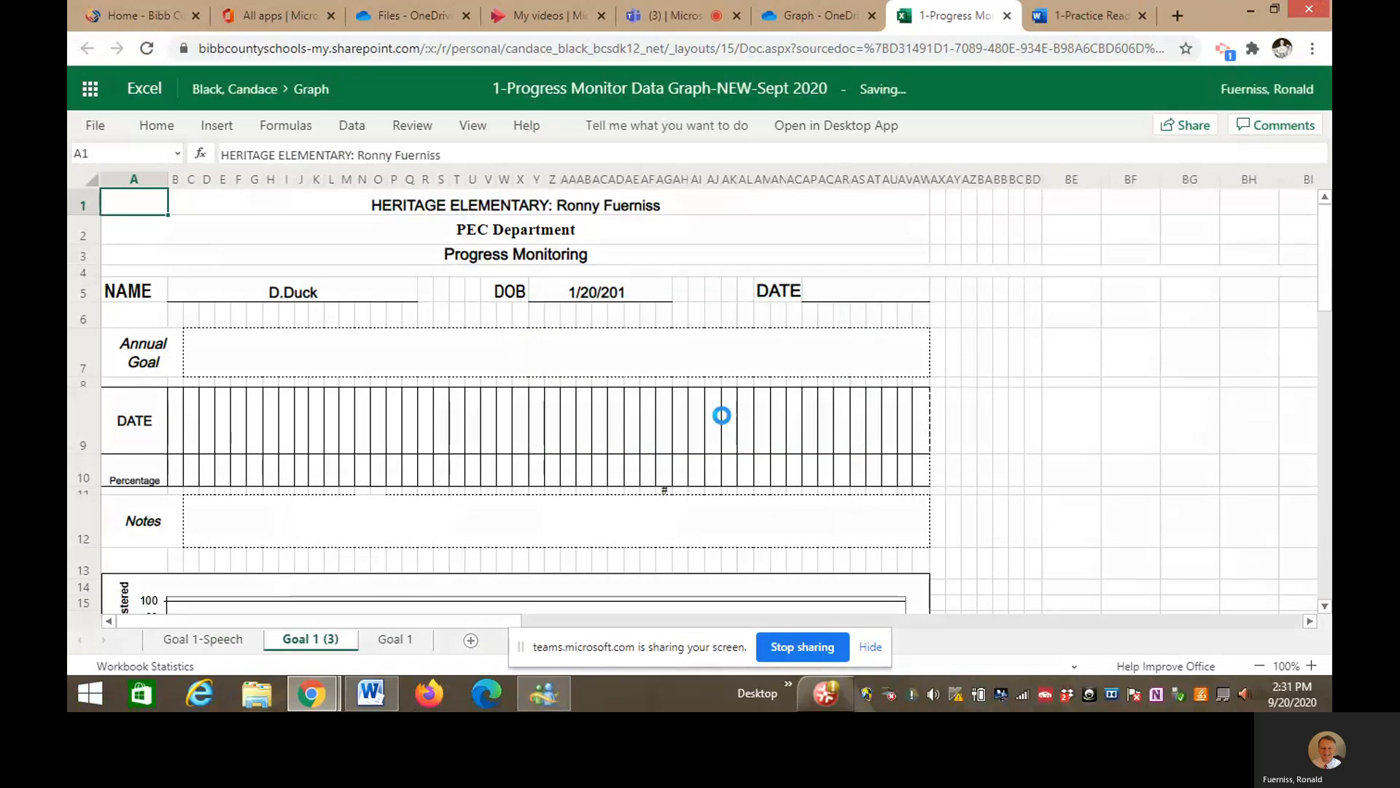
{"action": "left_click", "coordinate": [447, 641]}
- Rename the original Goal 1 sheet to Goal 3-Read Fluency, then go to Goal 1-Speech
{"action": "right_click", "coordinate": [446, 640]}
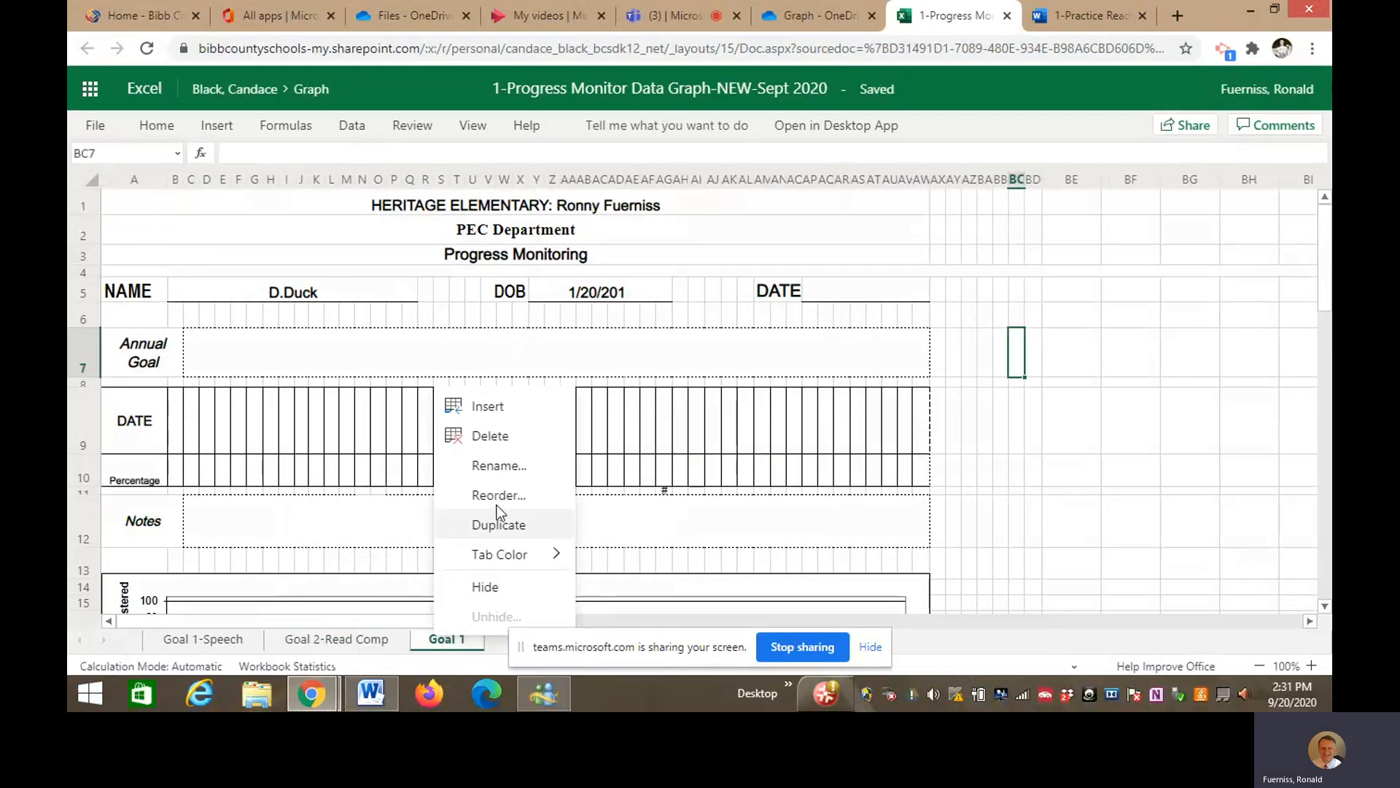
{"action": "left_click", "coordinate": [496, 467]}
{"action": "type", "text": "Goal"}
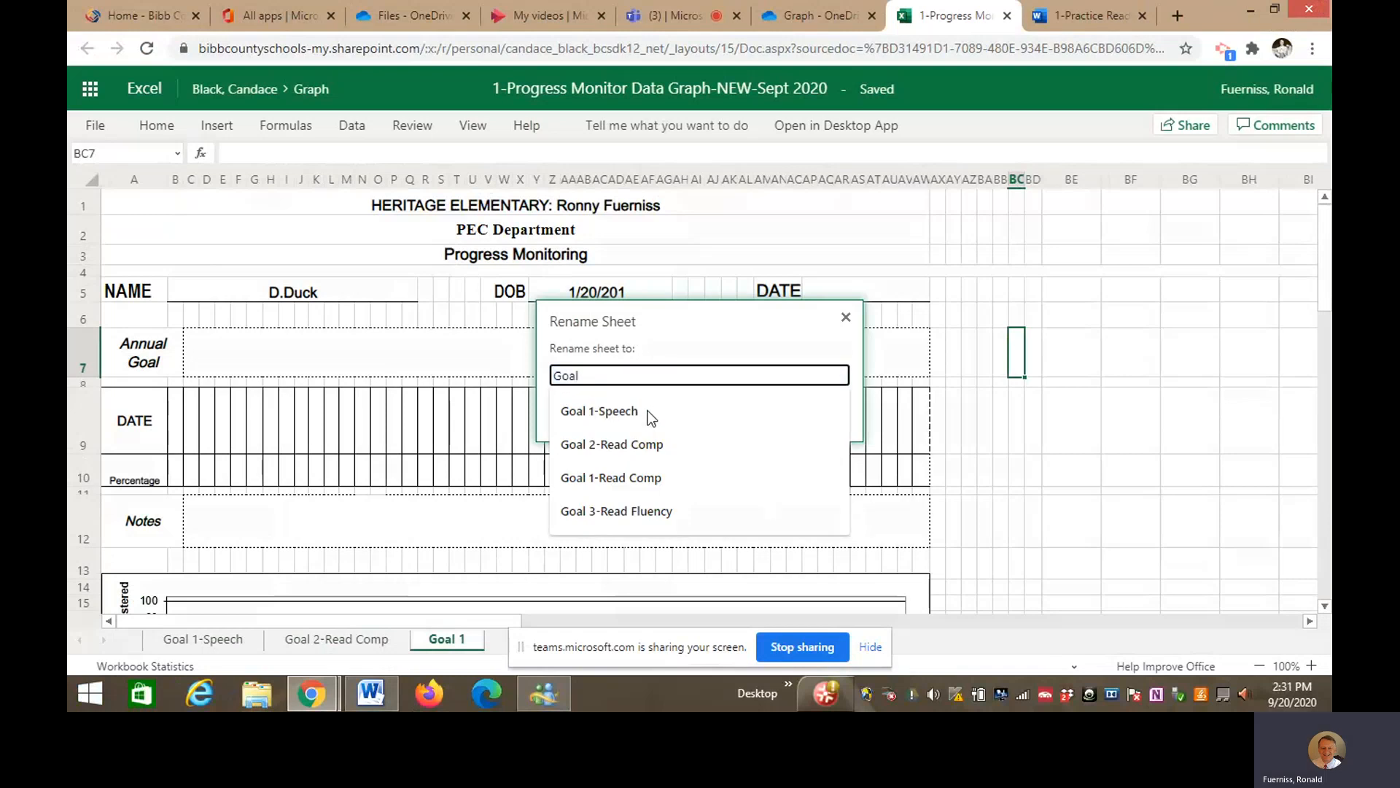
{"action": "type", "text": " 3-"}
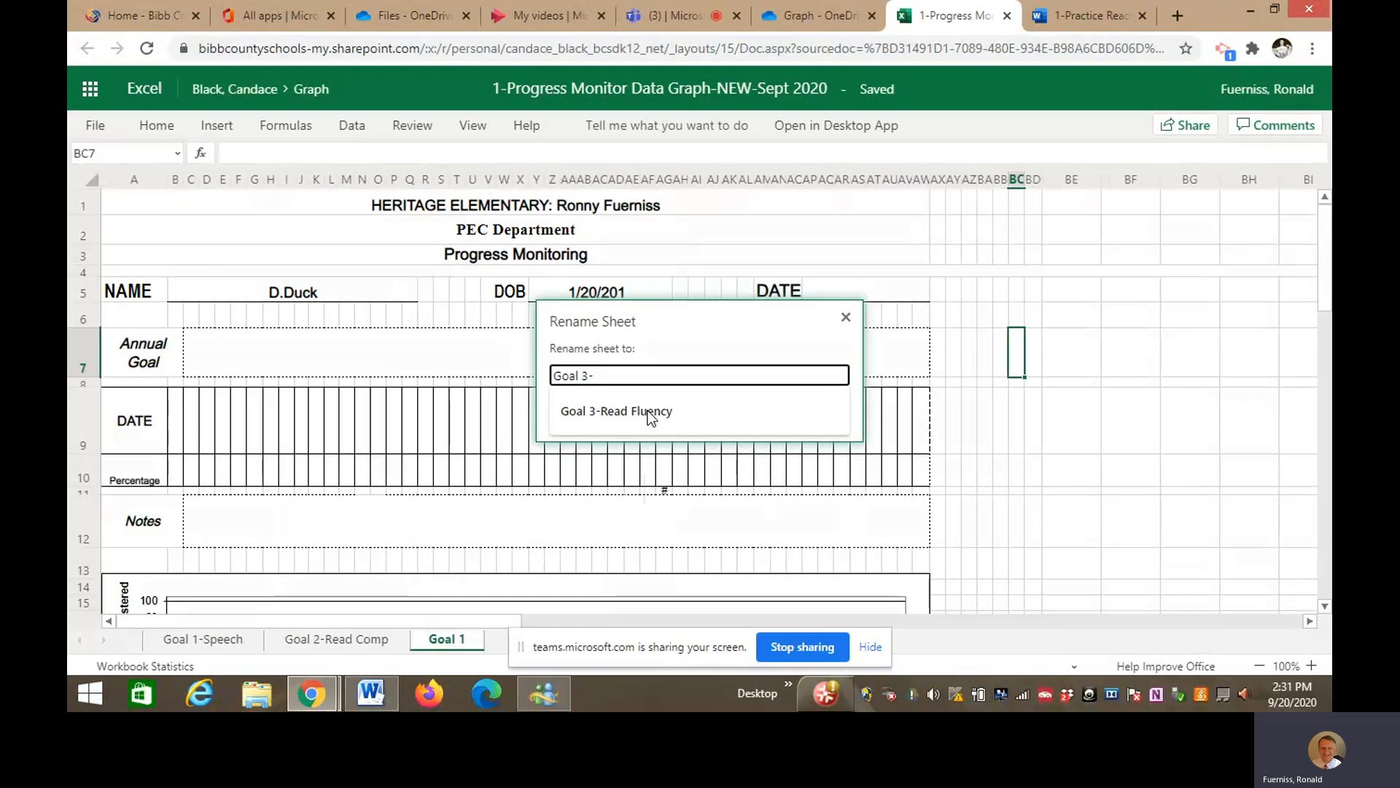
{"action": "left_click", "coordinate": [648, 413]}
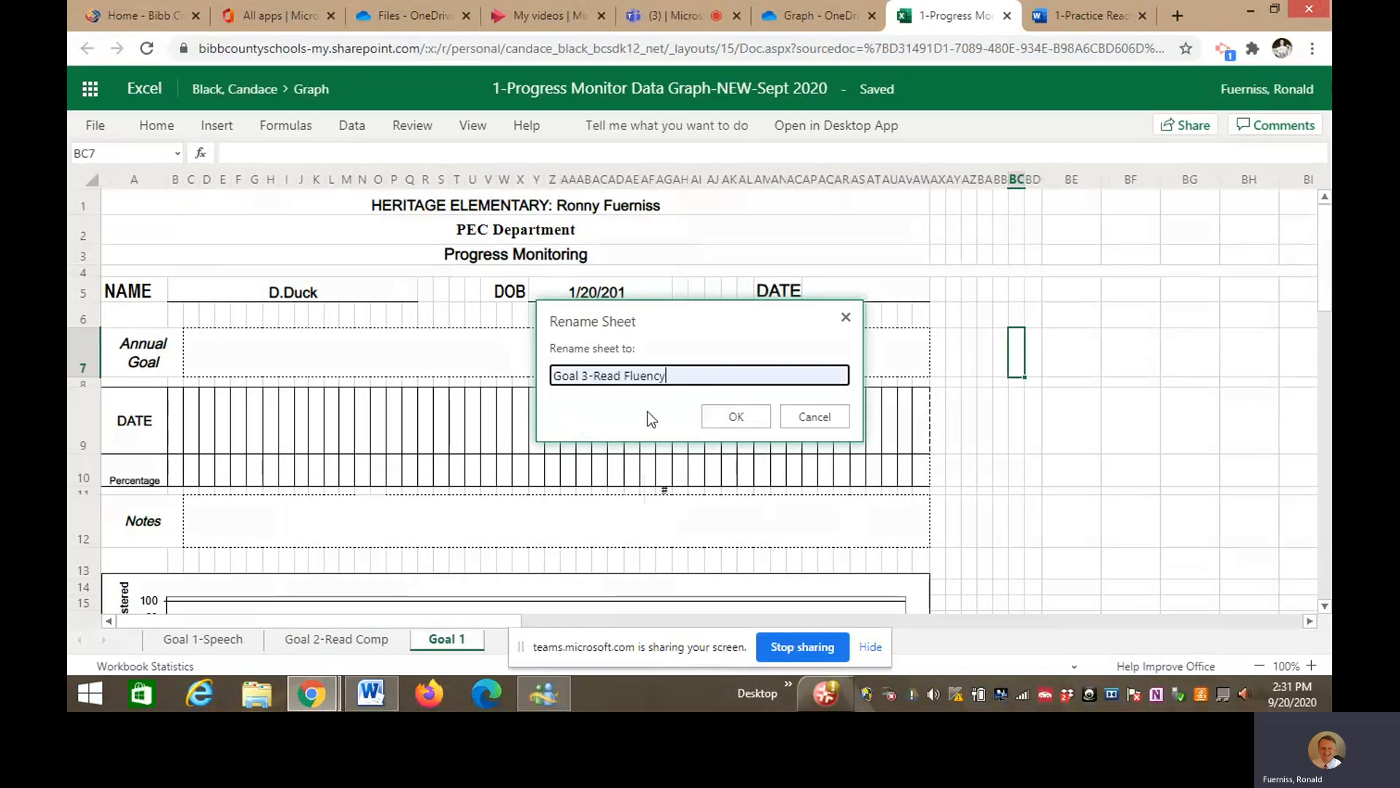
{"action": "left_click", "coordinate": [722, 421]}
{"action": "left_click", "coordinate": [1019, 531]}
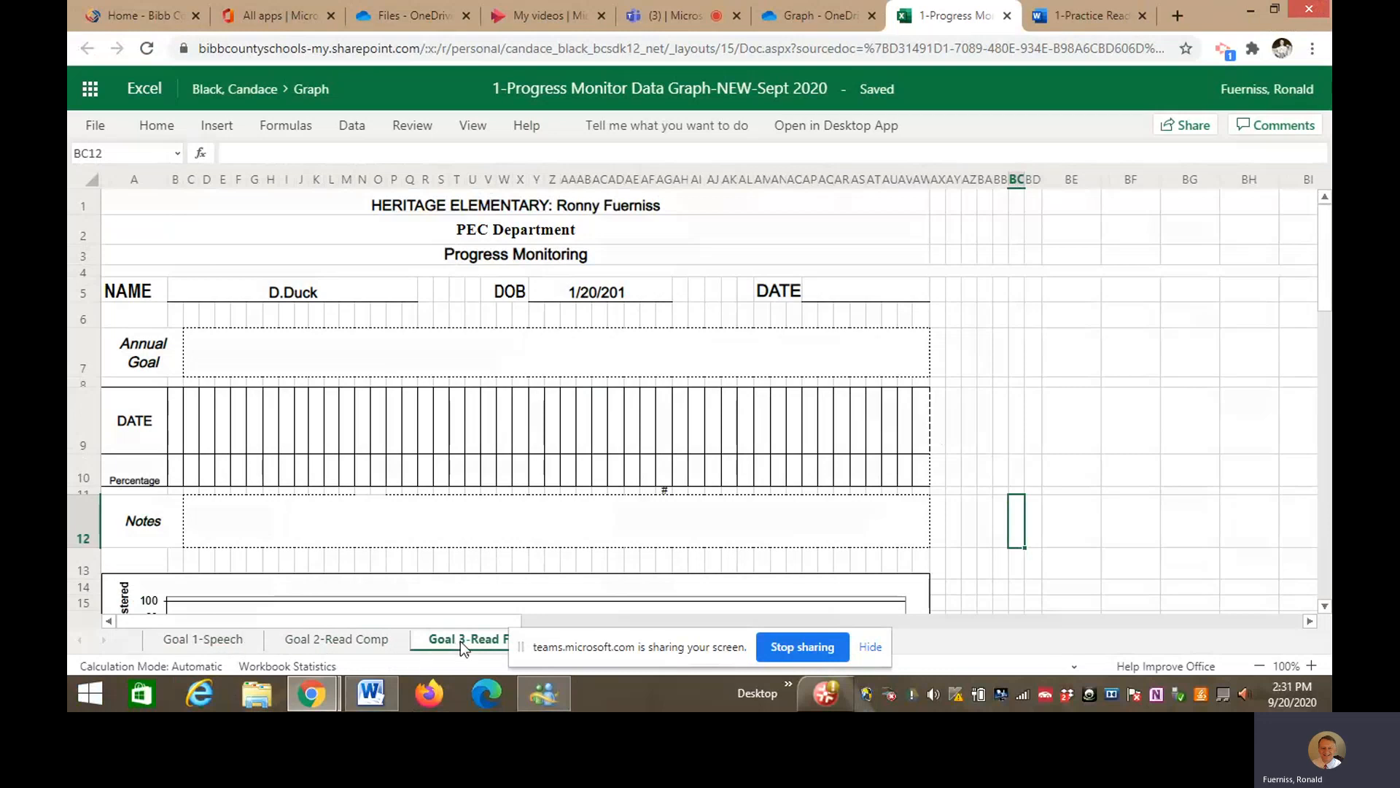
{"action": "left_click", "coordinate": [220, 642]}
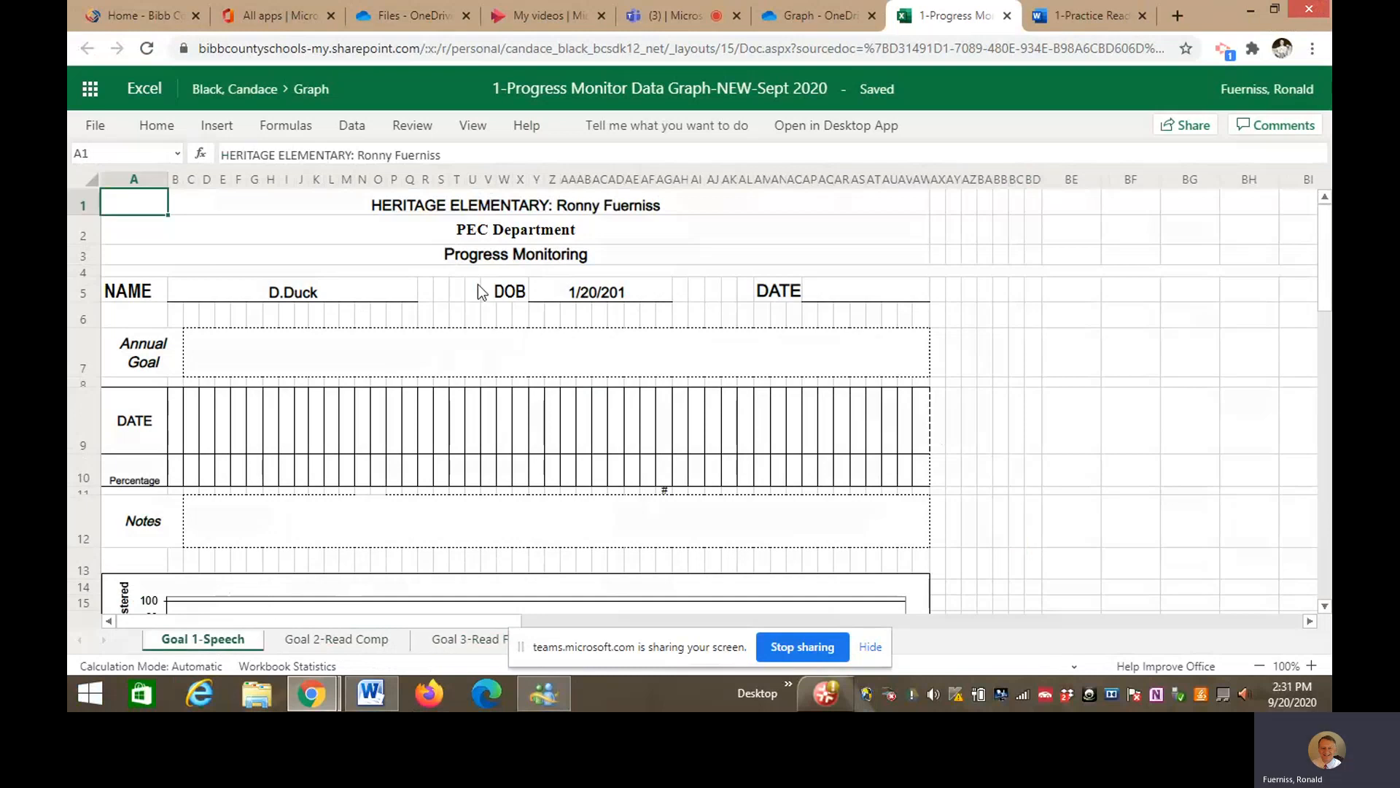
- Check the sheet tabs, settle on Goal 2-Read Comp, and select the Annual Goal cell C7
{"action": "left_click", "coordinate": [352, 633]}
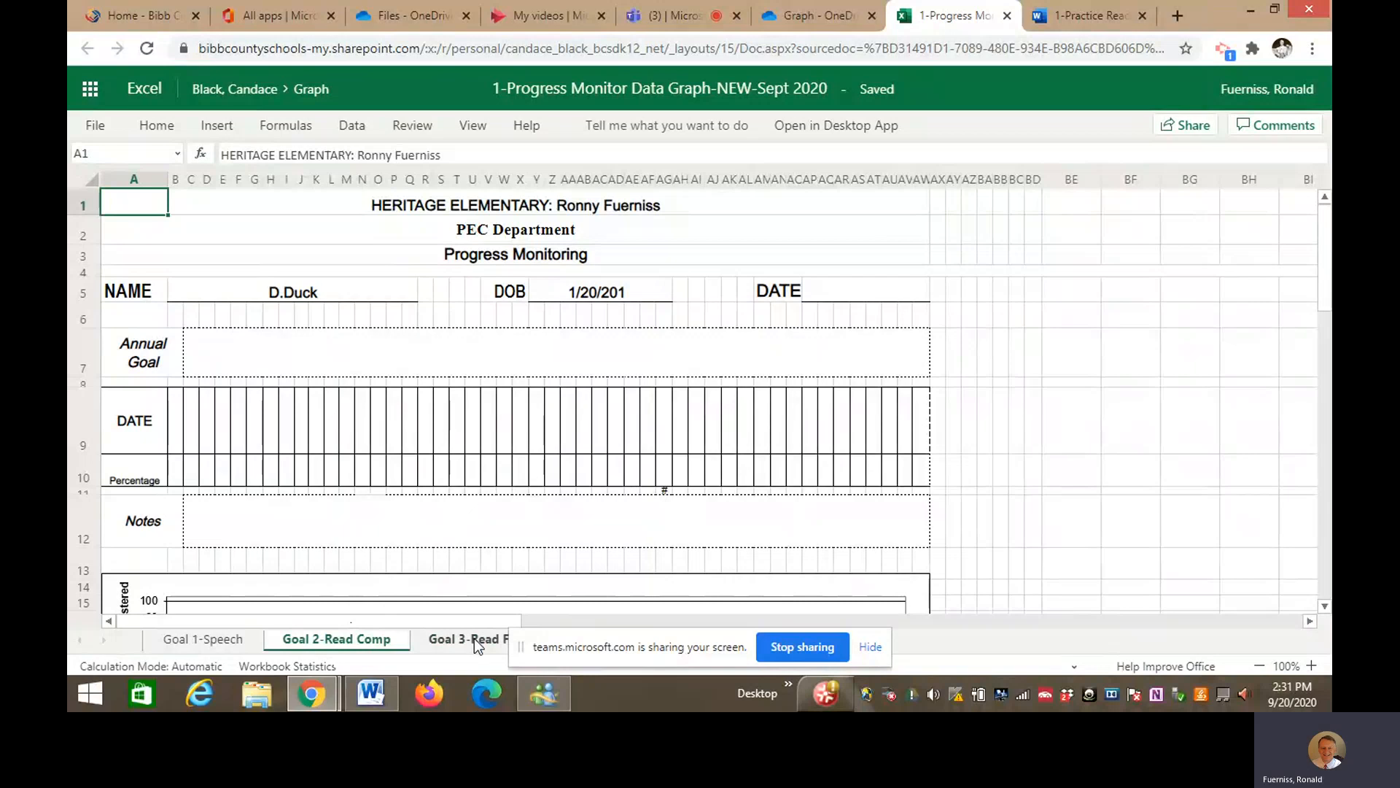
{"action": "left_click", "coordinate": [474, 637]}
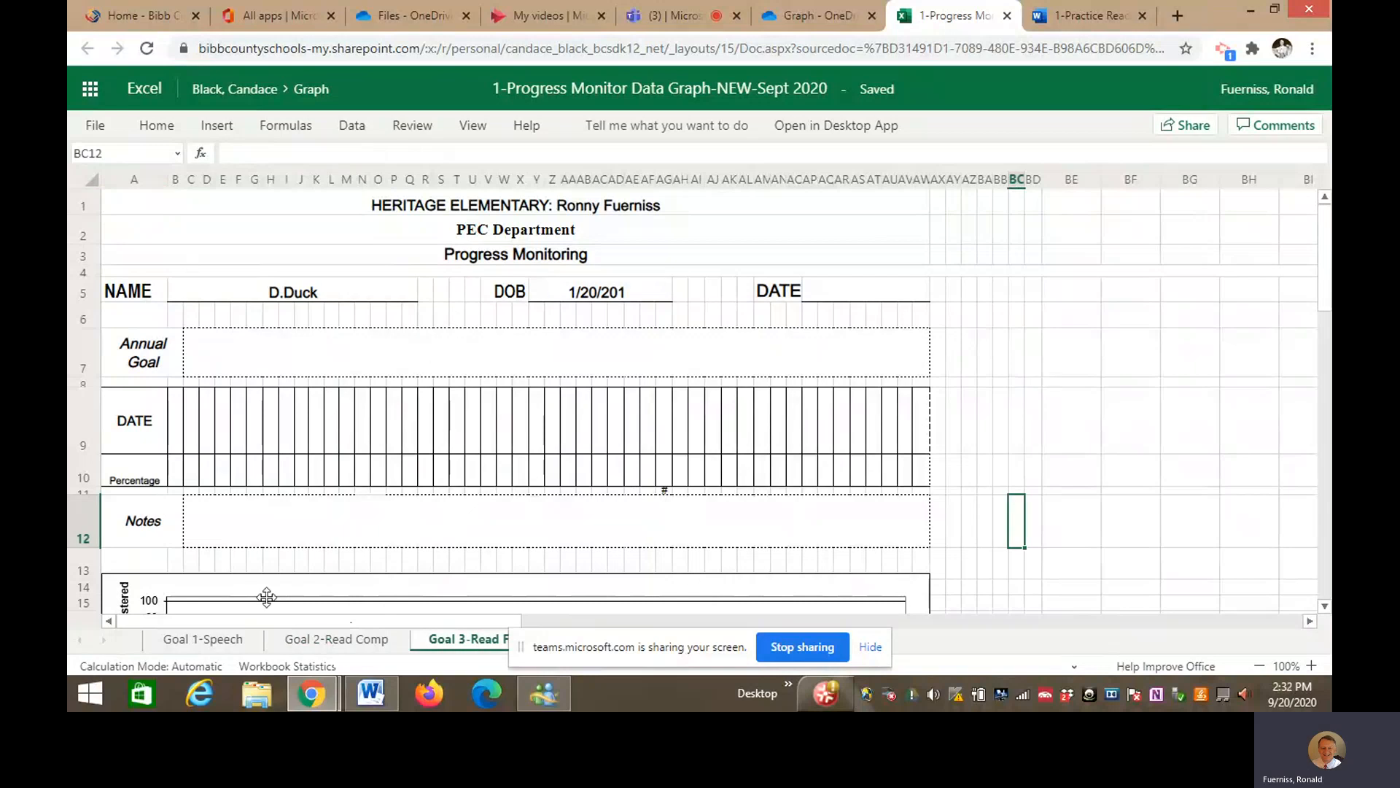
{"action": "left_click", "coordinate": [317, 640]}
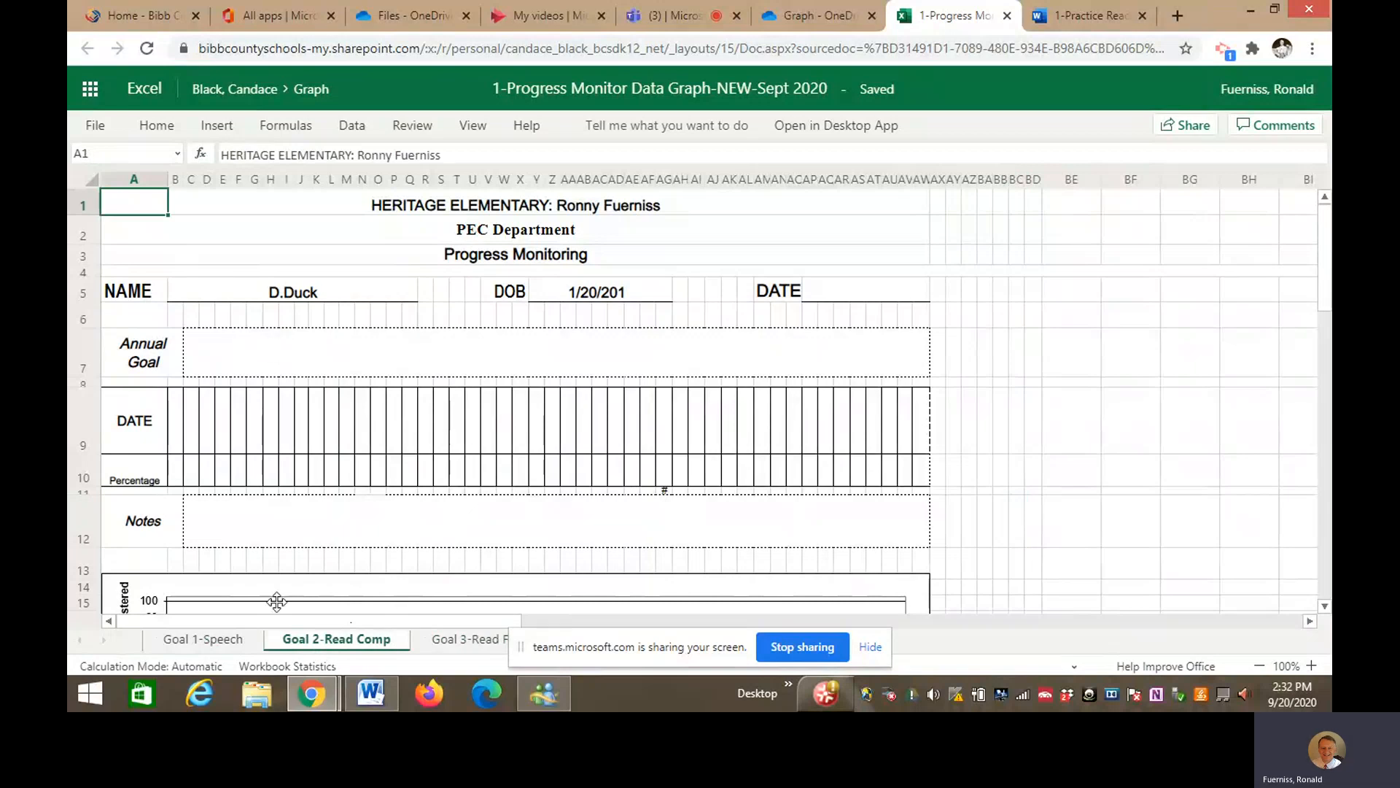
{"action": "left_click", "coordinate": [226, 348]}
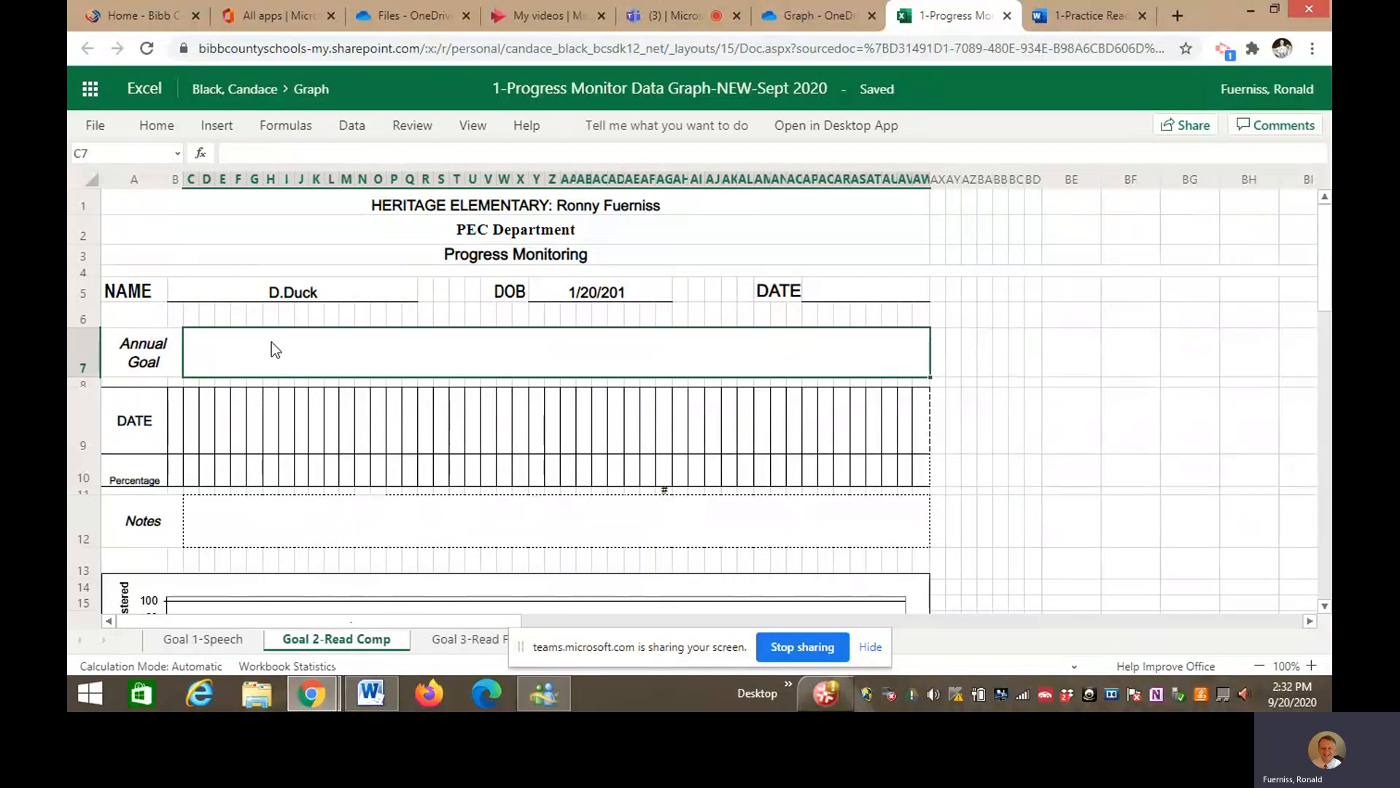
- Enter the annual goal: read an instructional-level cold comp and answer literal questions at 80% accuracy
{"action": "type", "text": "Given a "}
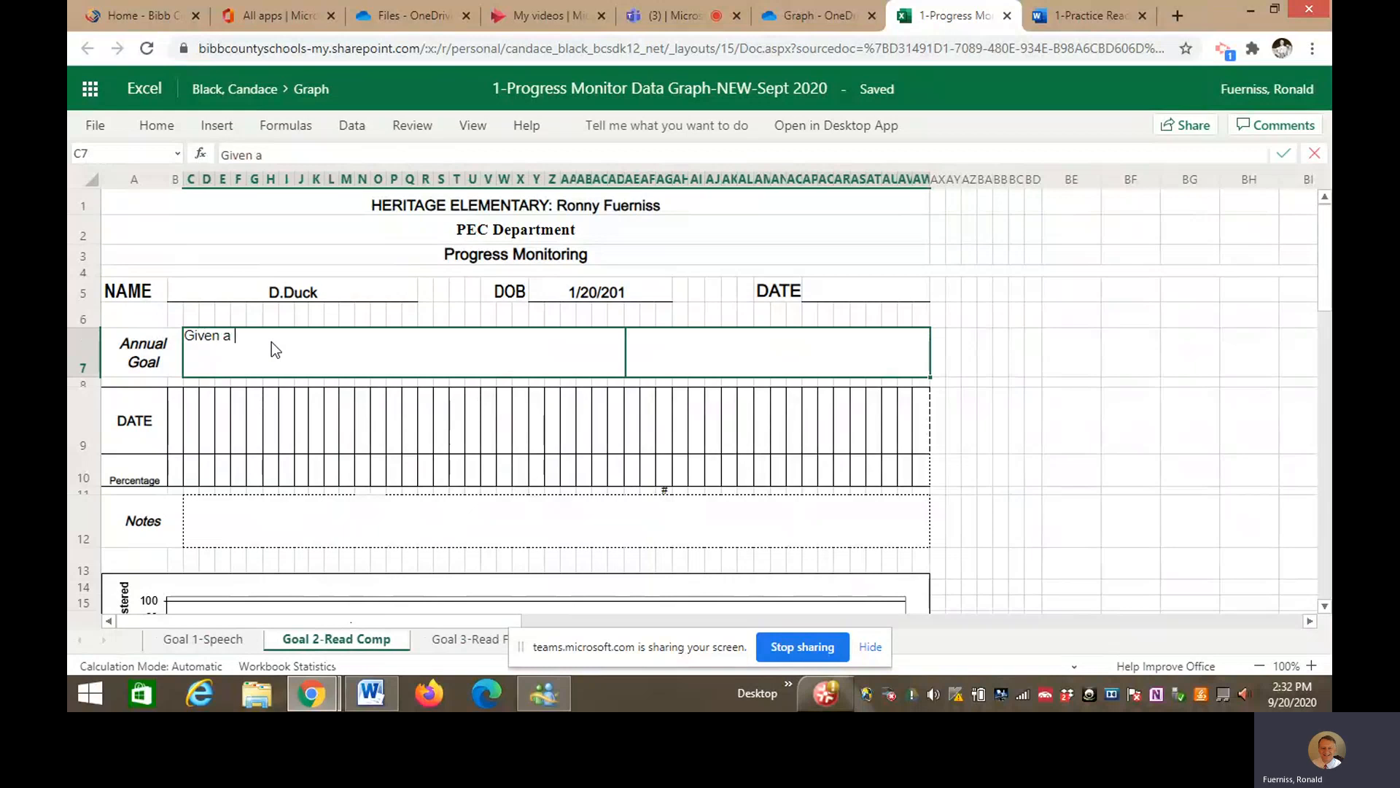
{"action": "type", "text": "n instructional level"}
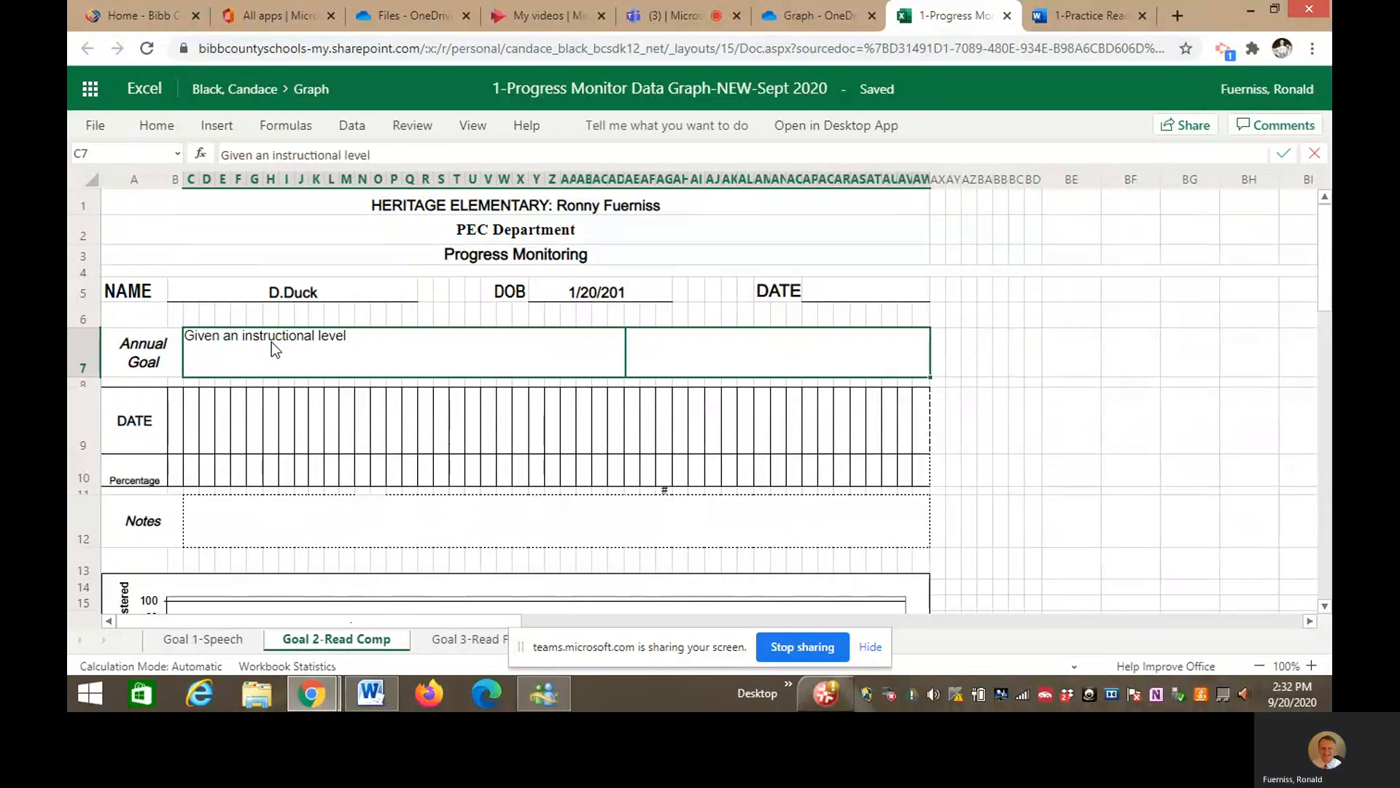
{"action": "type", "text": " cold com"}
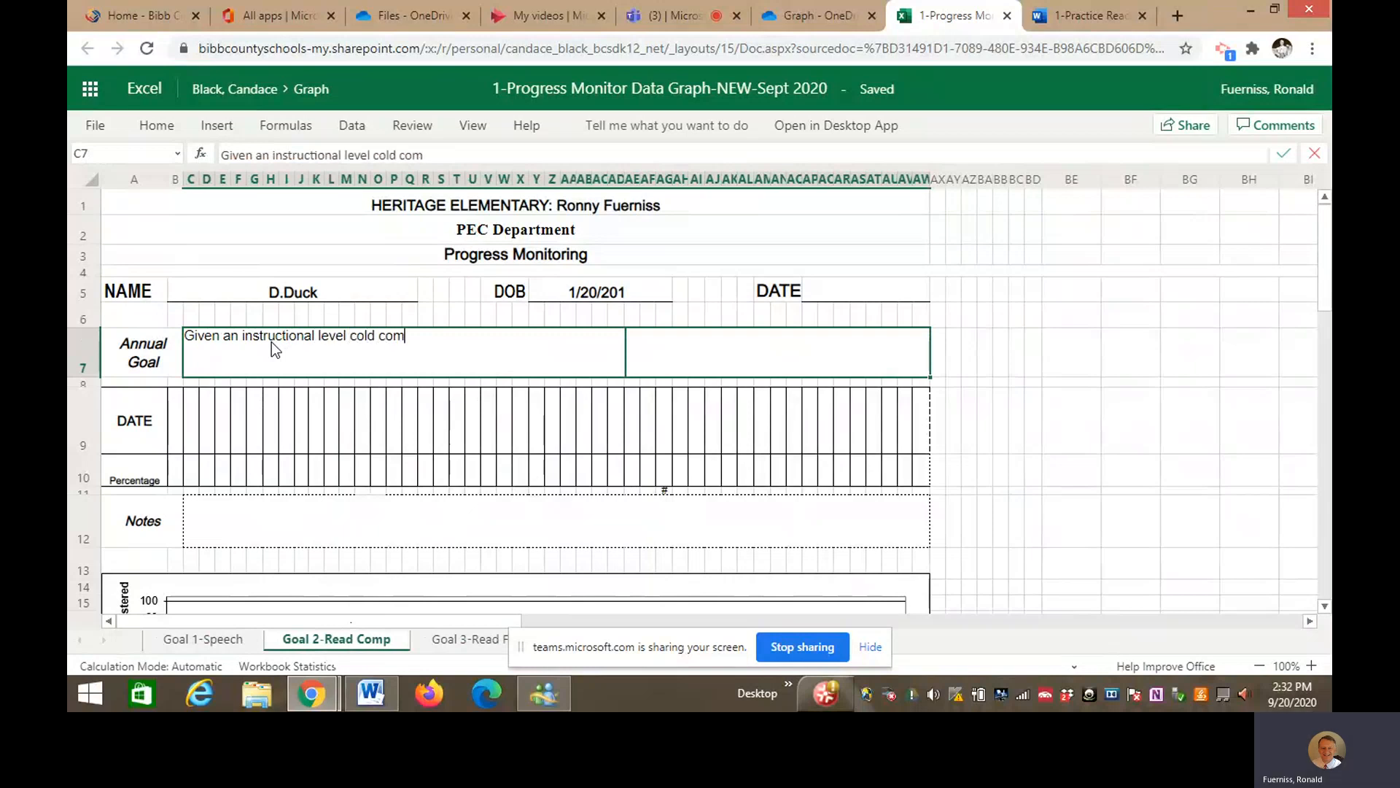
{"action": "type", "text": "p, will read"}
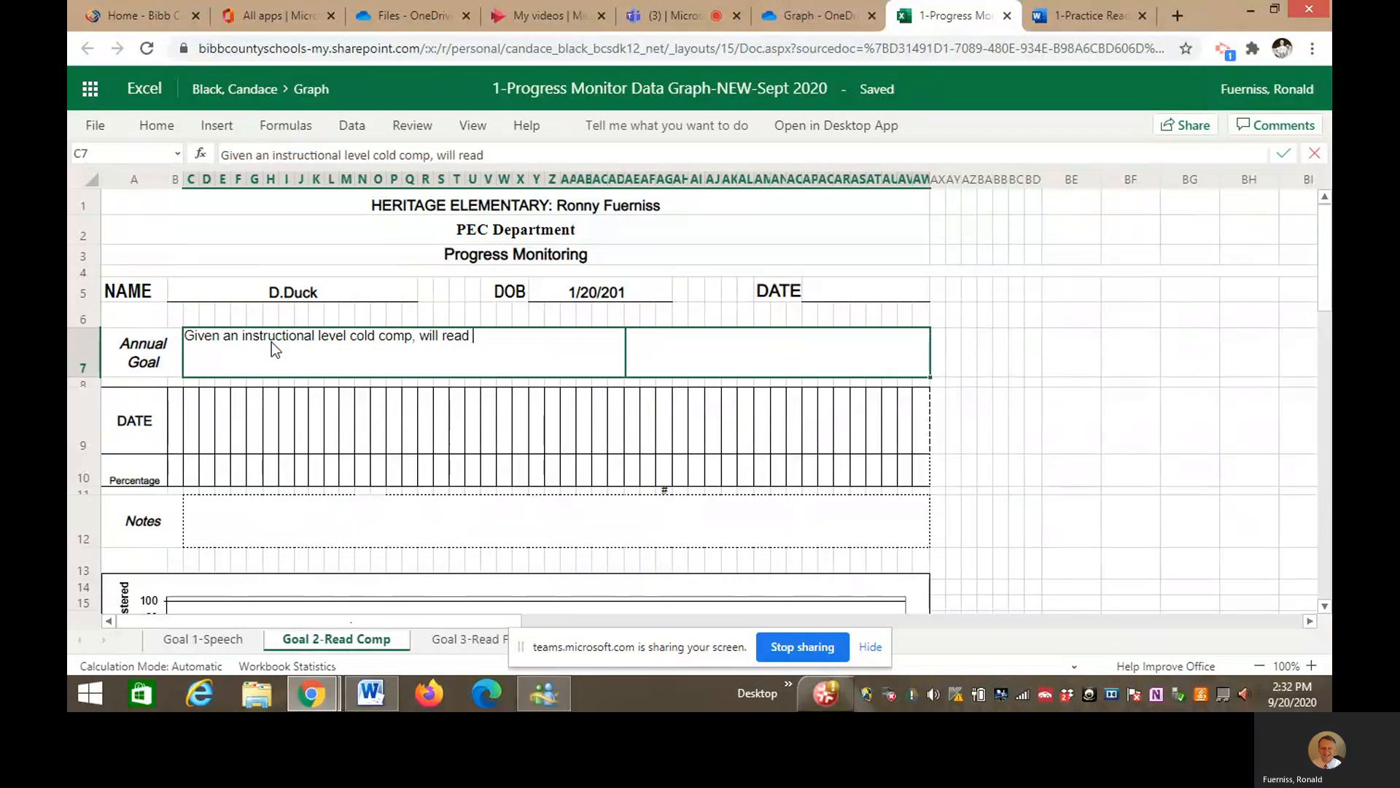
{"action": "type", "text": "indepe"}
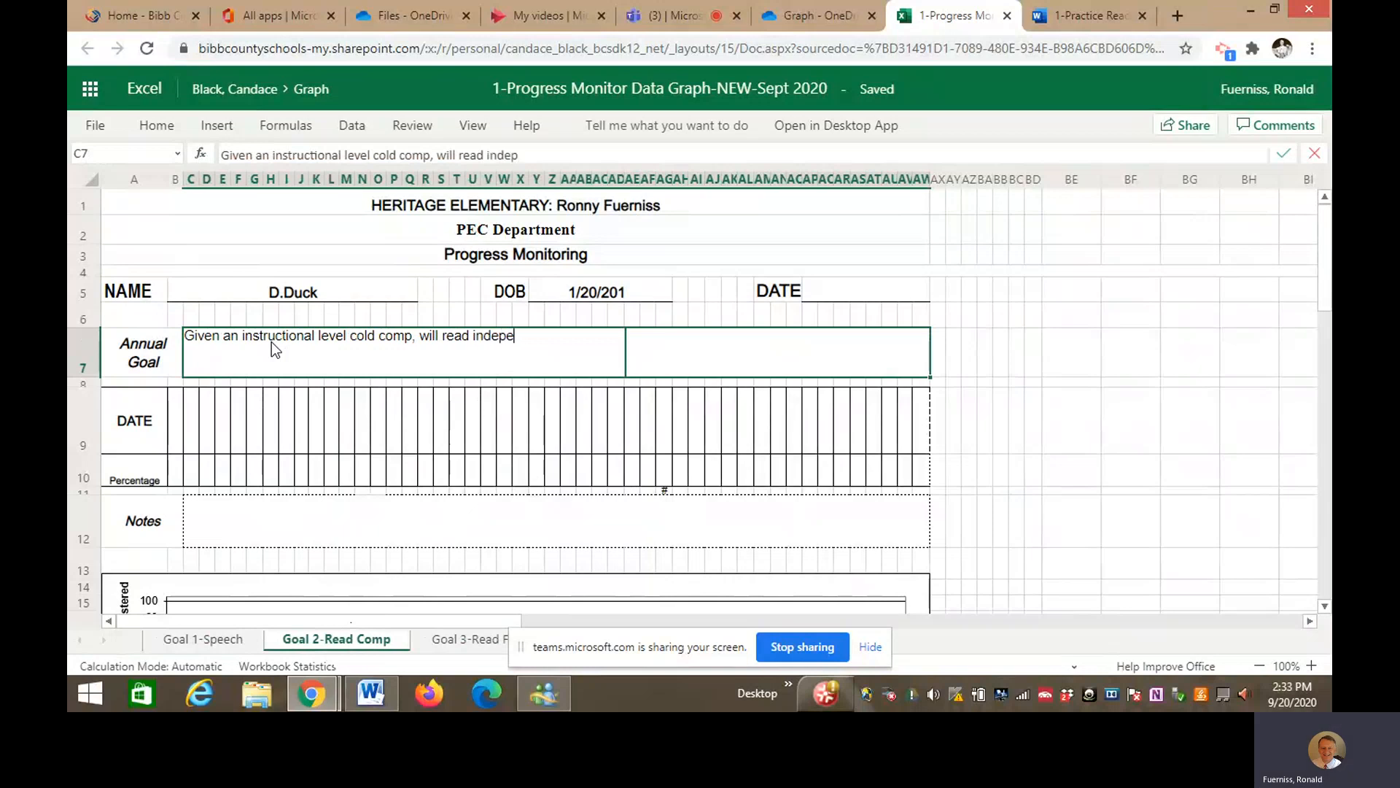
{"action": "type", "text": "ndently and a"}
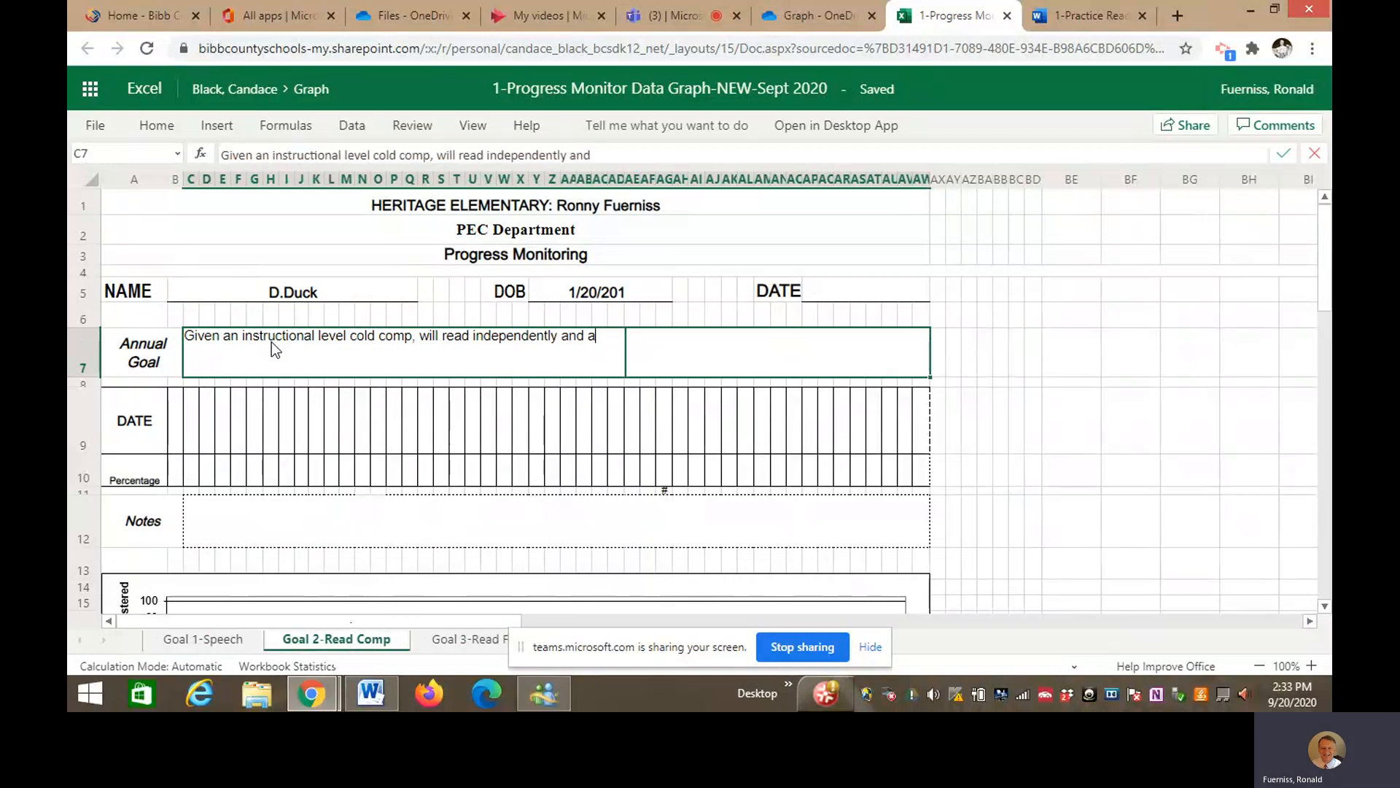
{"action": "type", "text": "nswer lit"}
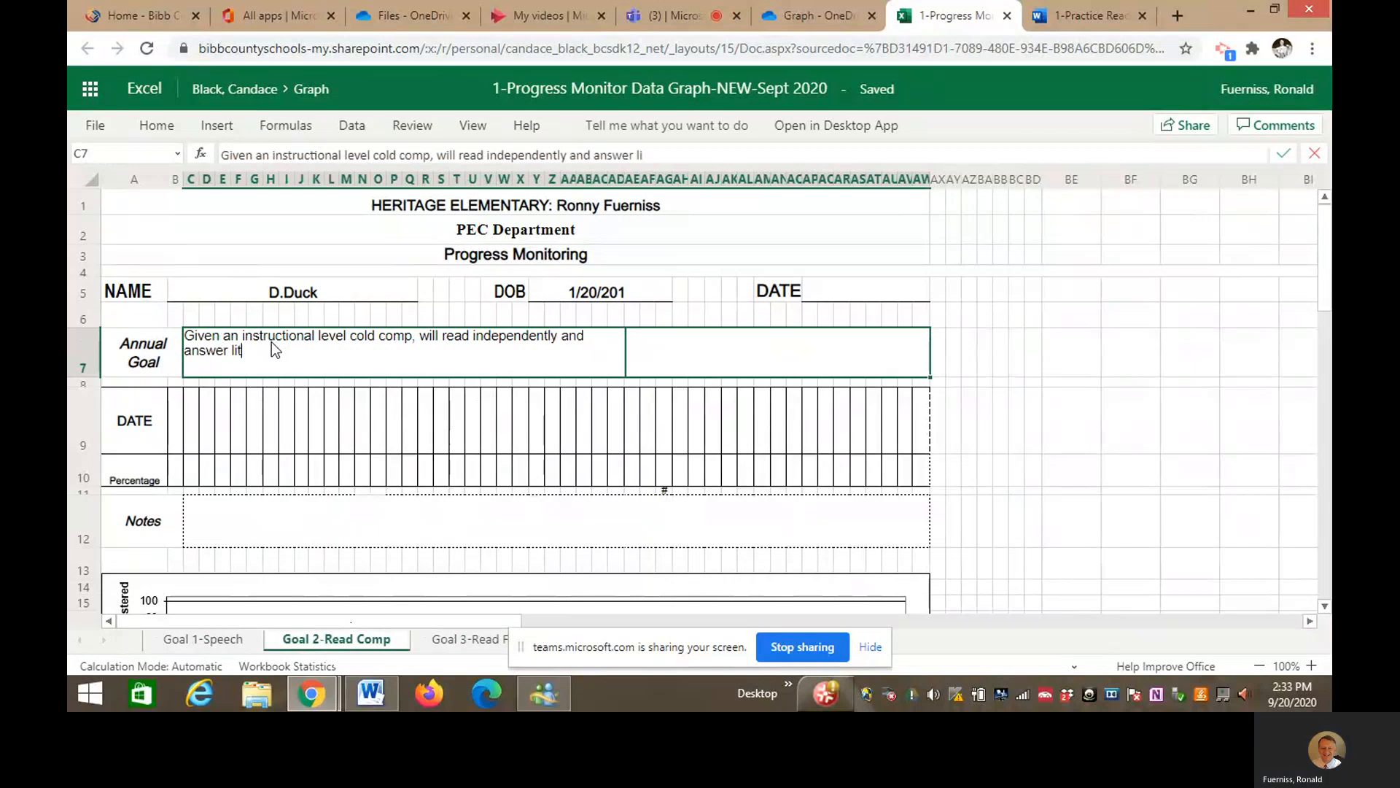
{"action": "type", "text": "eral questio"}
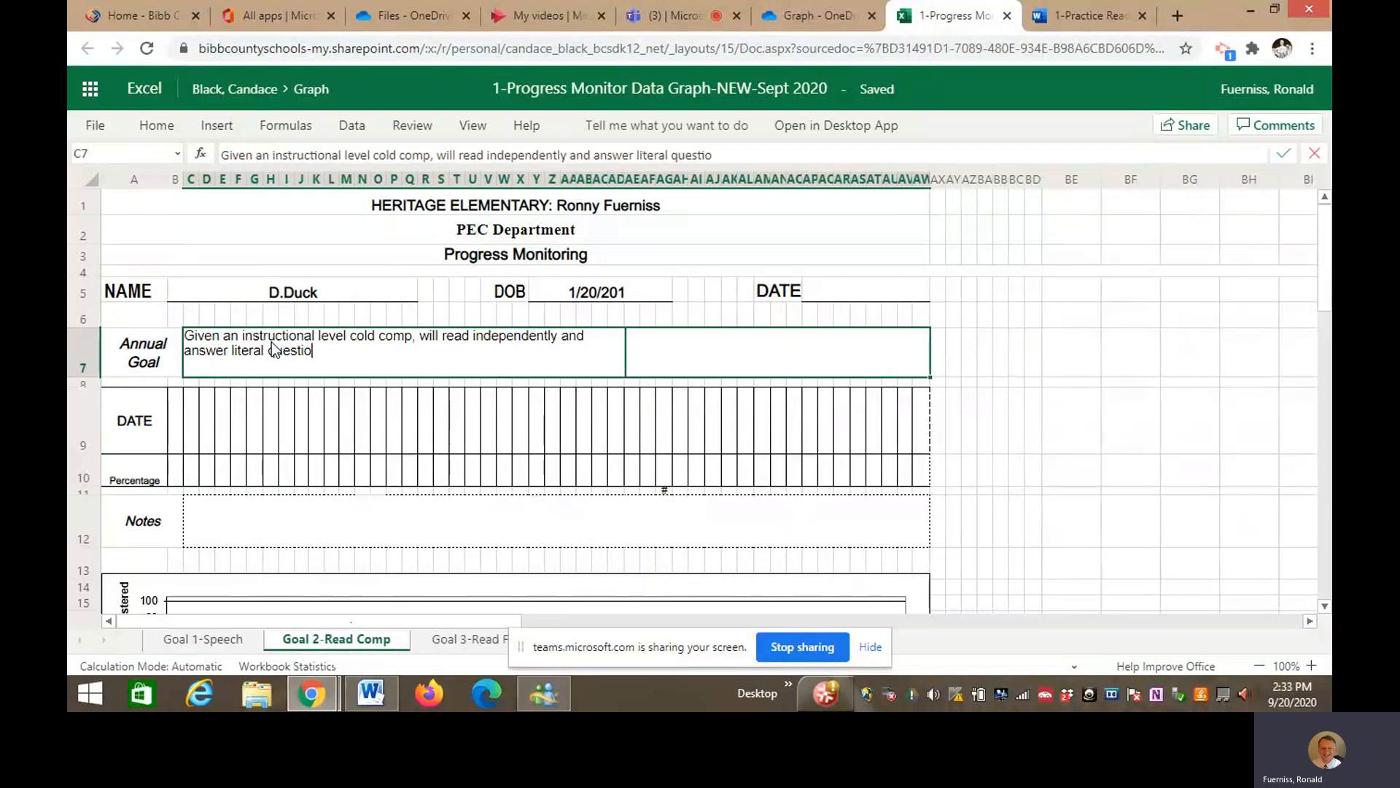
{"action": "type", "text": "ns at 80% accurac"}
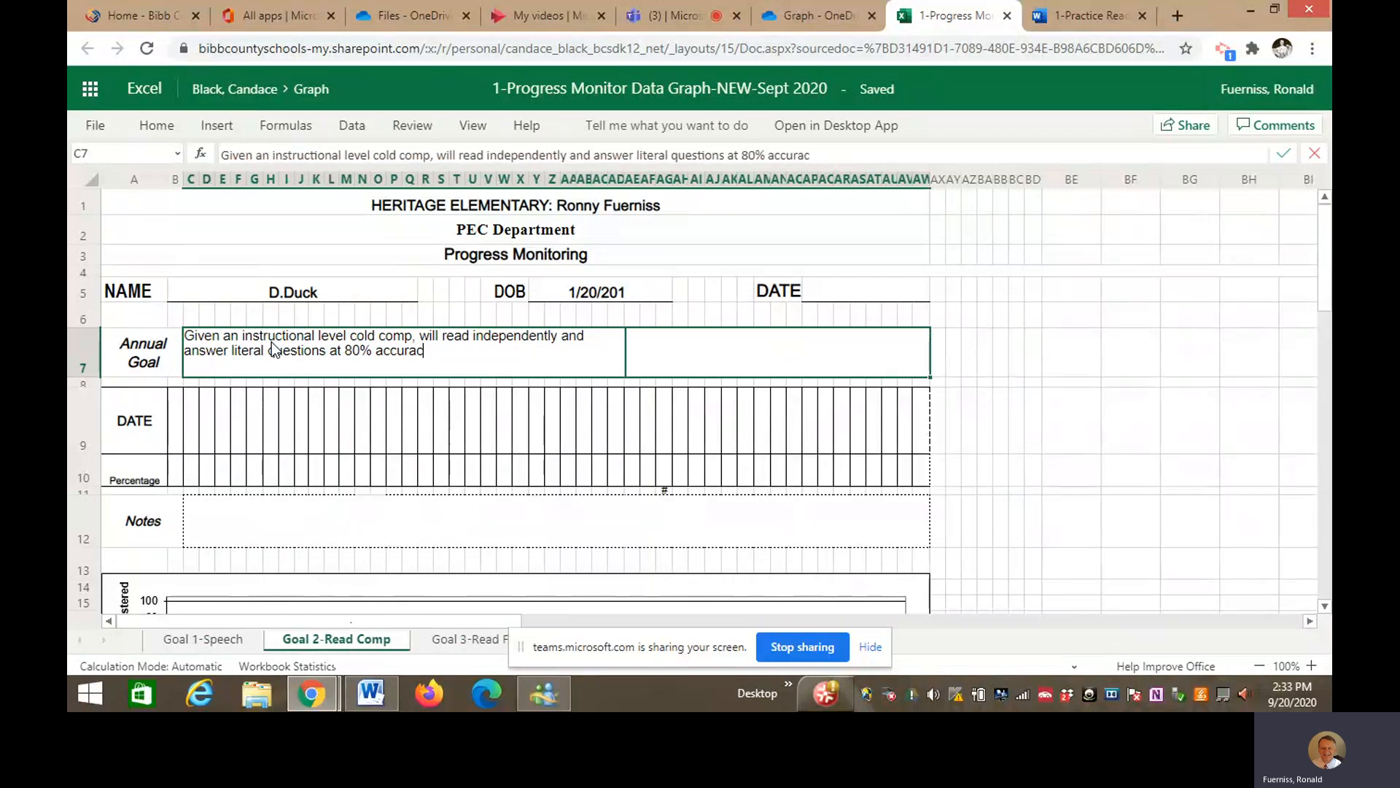
{"action": "type", "text": "y."}
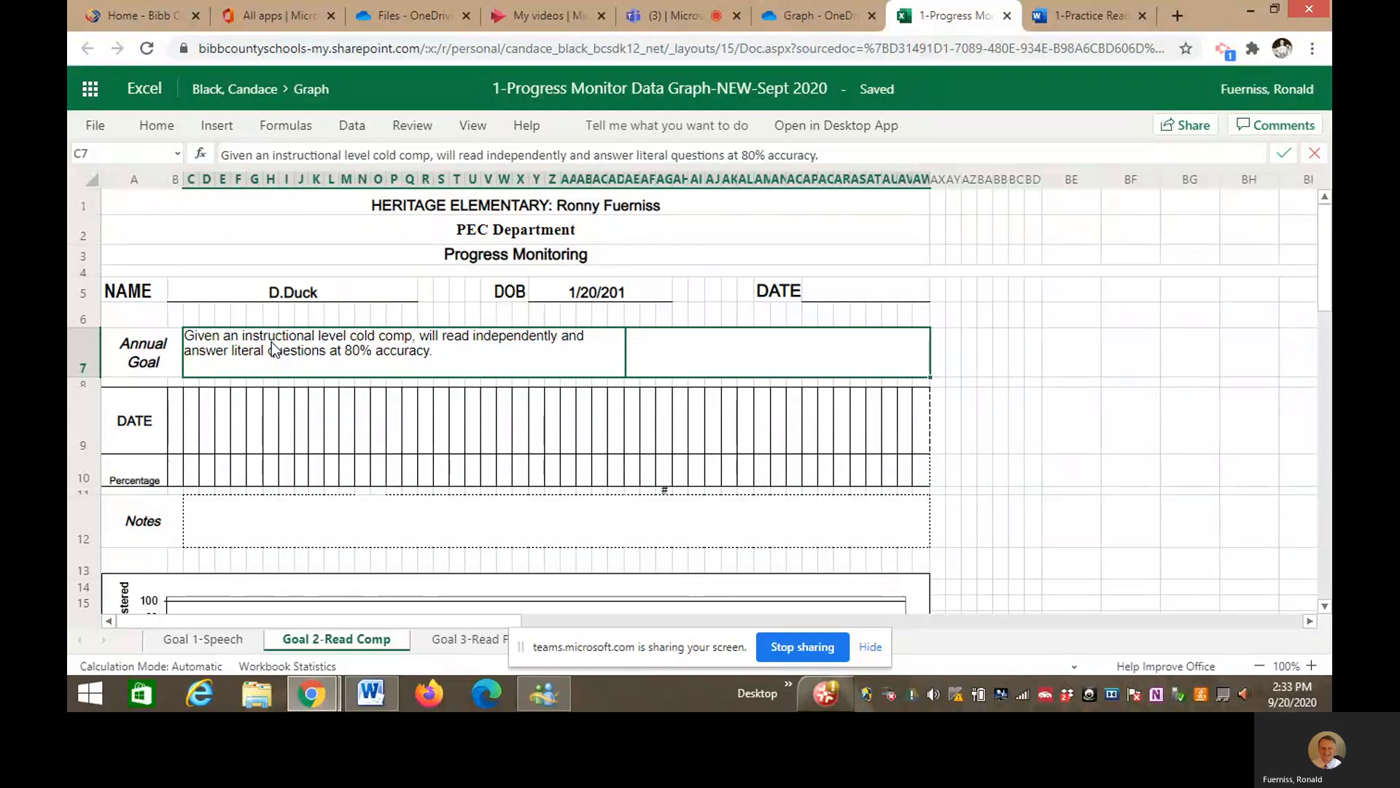
{"action": "left_click", "coordinate": [1003, 399]}
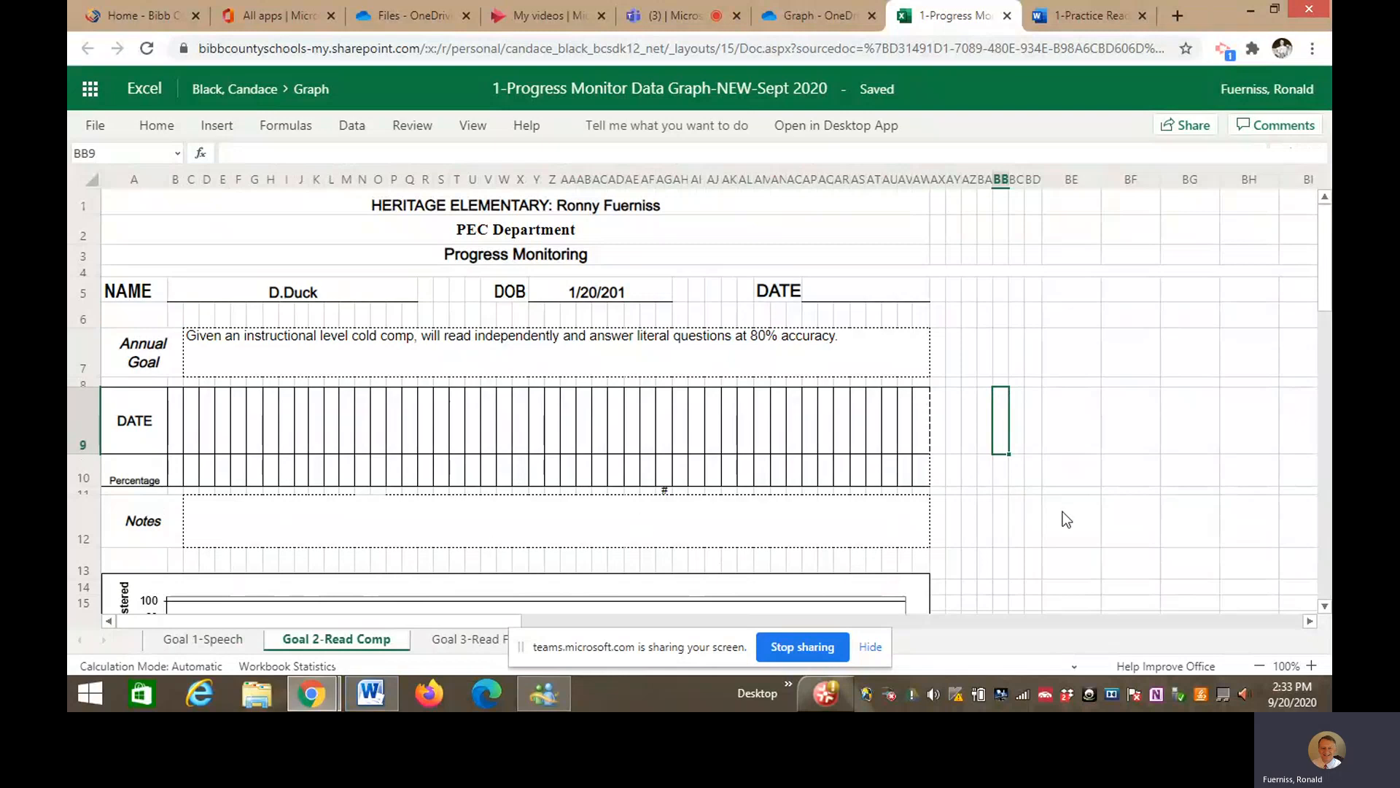
- Enter the date 9-2-20 in B9 and the score 50 in B10
{"action": "left_click", "coordinate": [175, 439]}
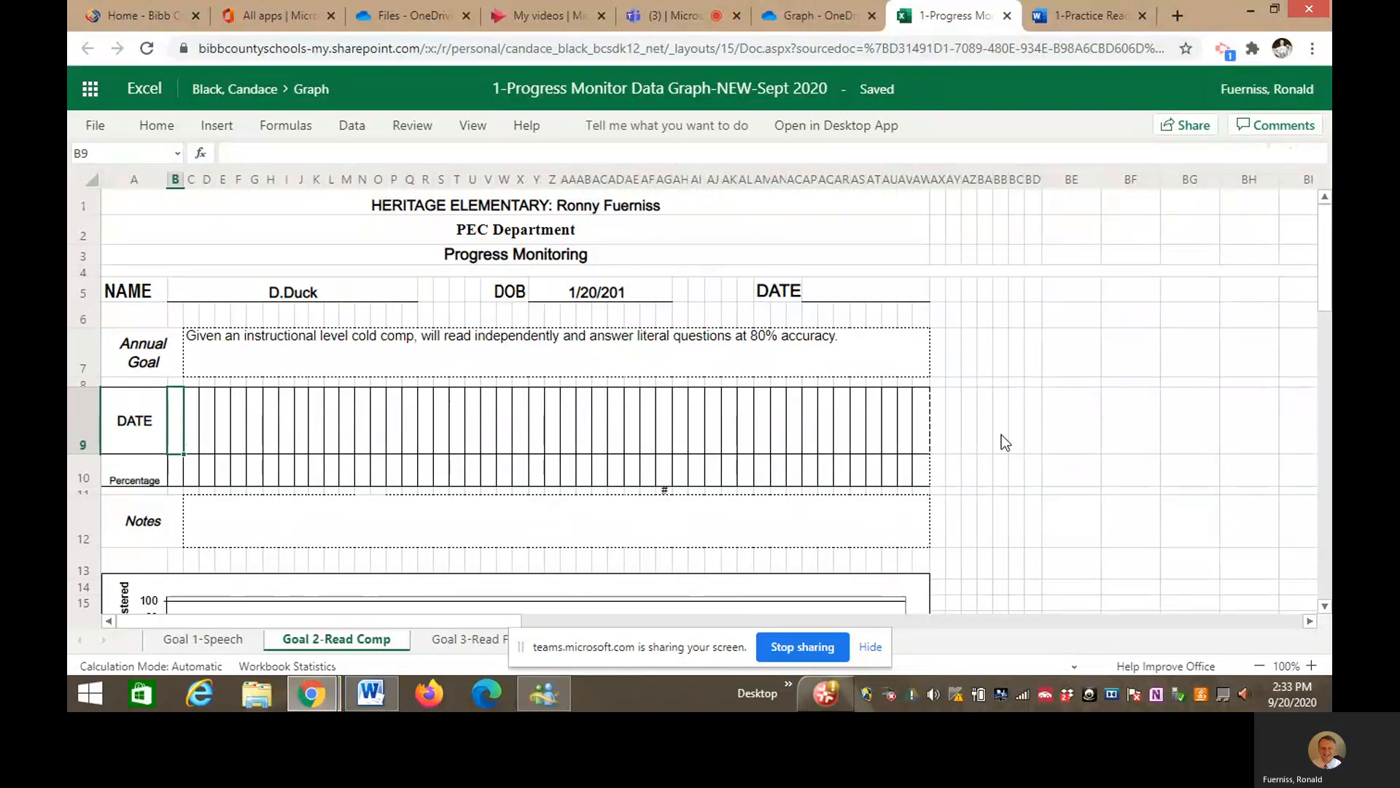
{"action": "type", "text": "9"}
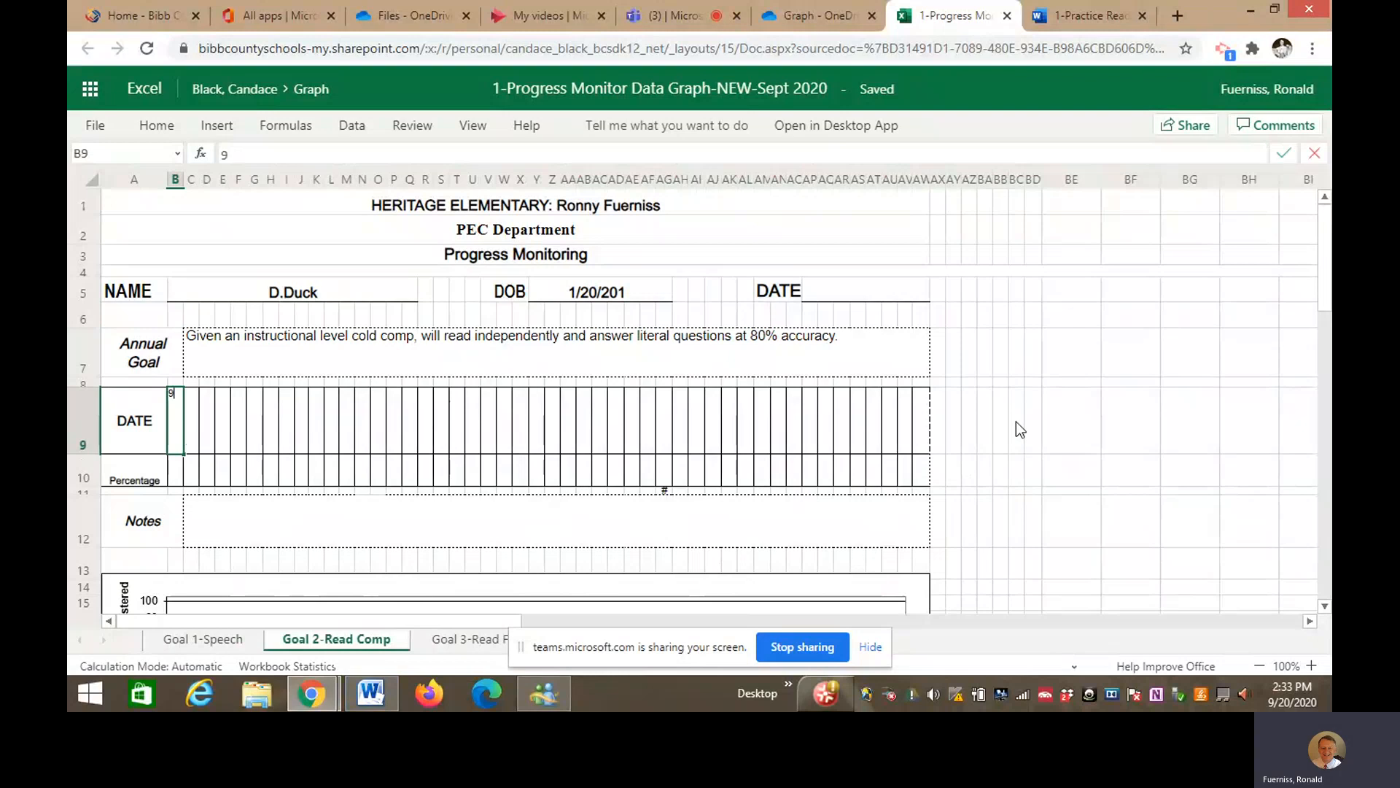
{"action": "type", "text": "-2-20"}
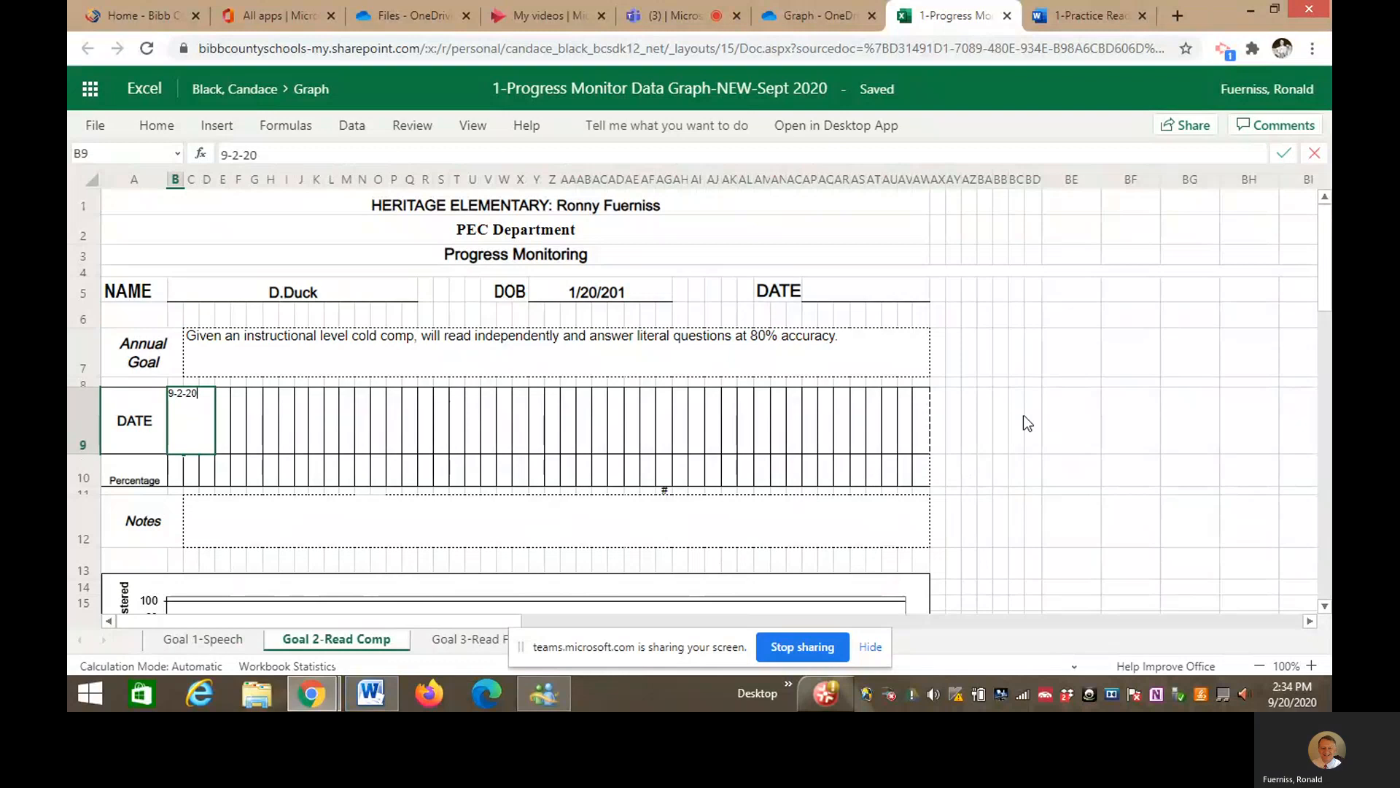
{"action": "left_click", "coordinate": [176, 482]}
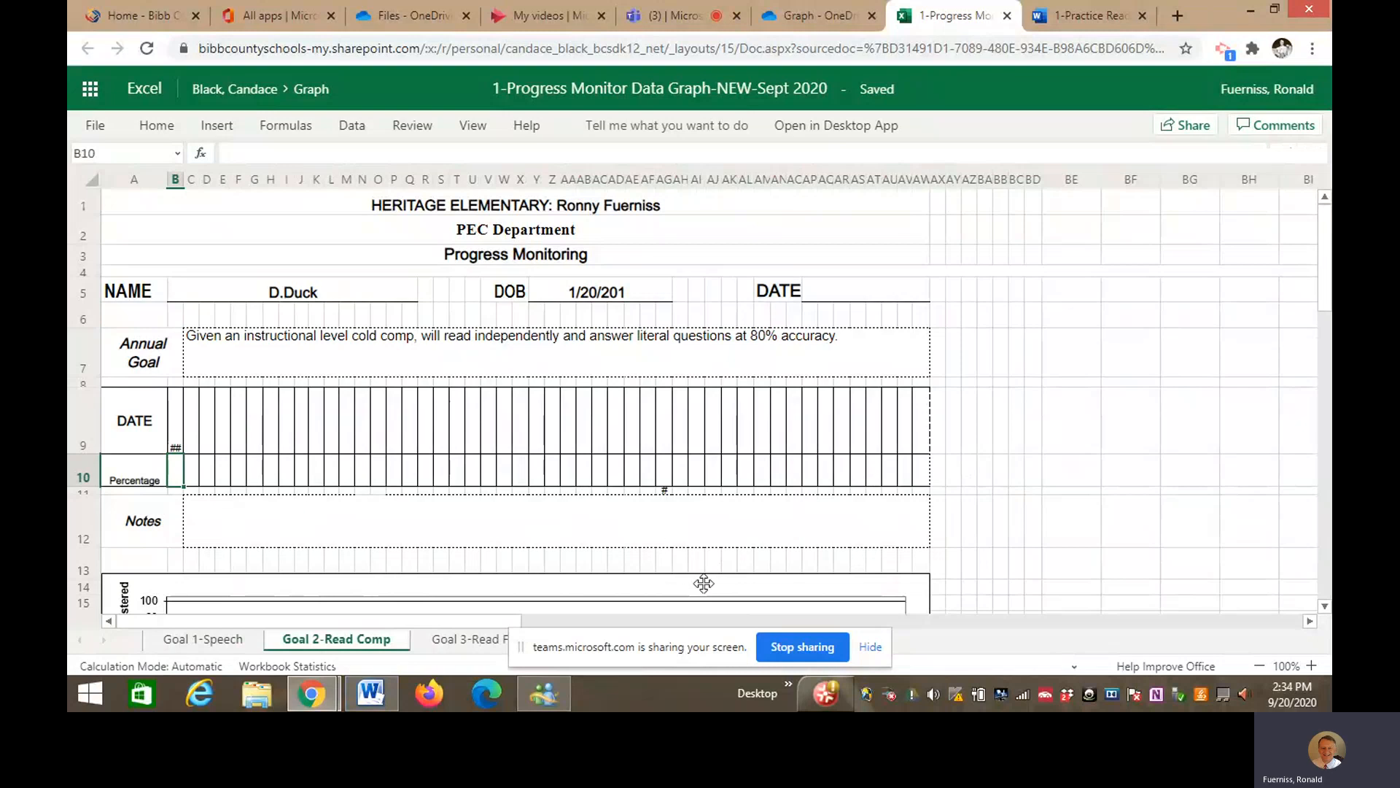
{"action": "scroll", "coordinate": [704, 584], "scroll_direction": "down", "scroll_amount": 3}
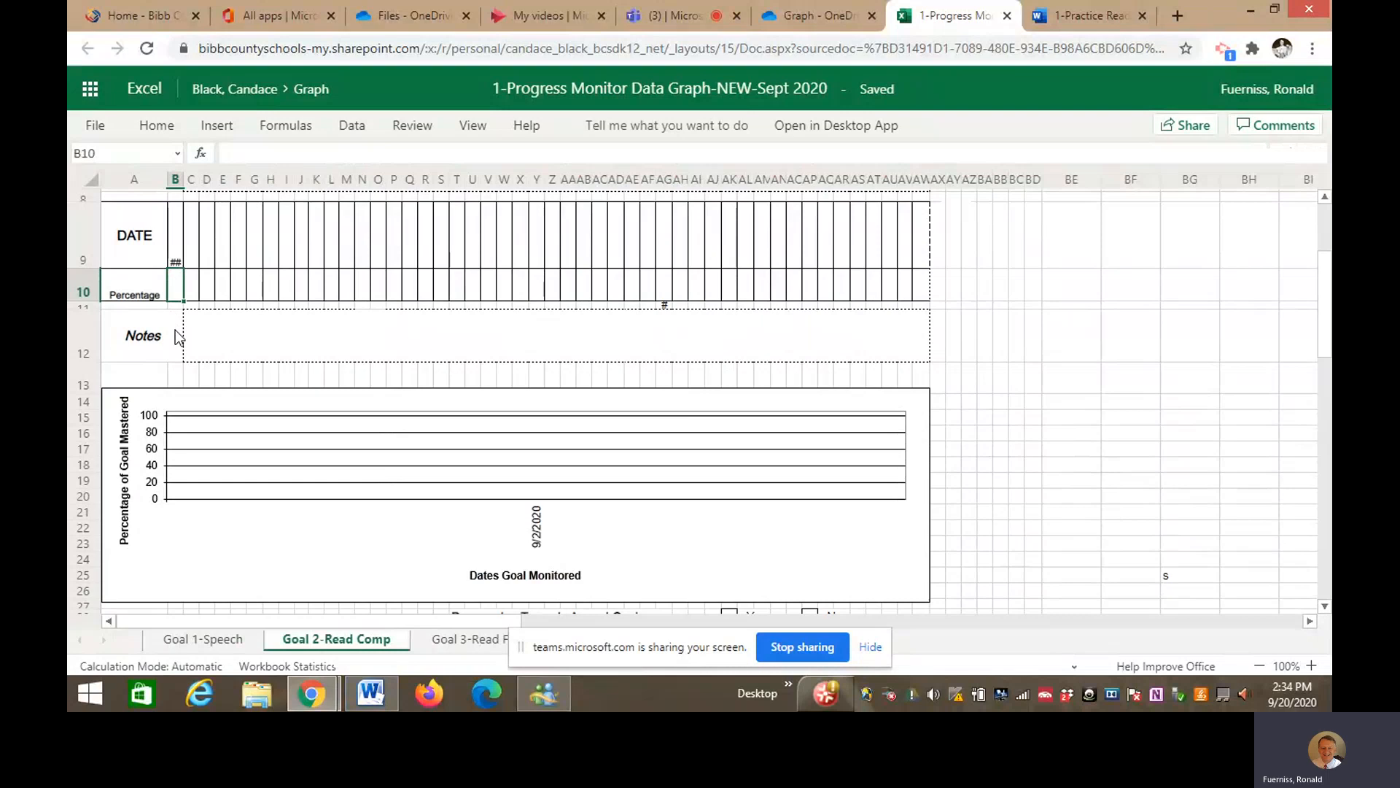
{"action": "type", "text": "50"}
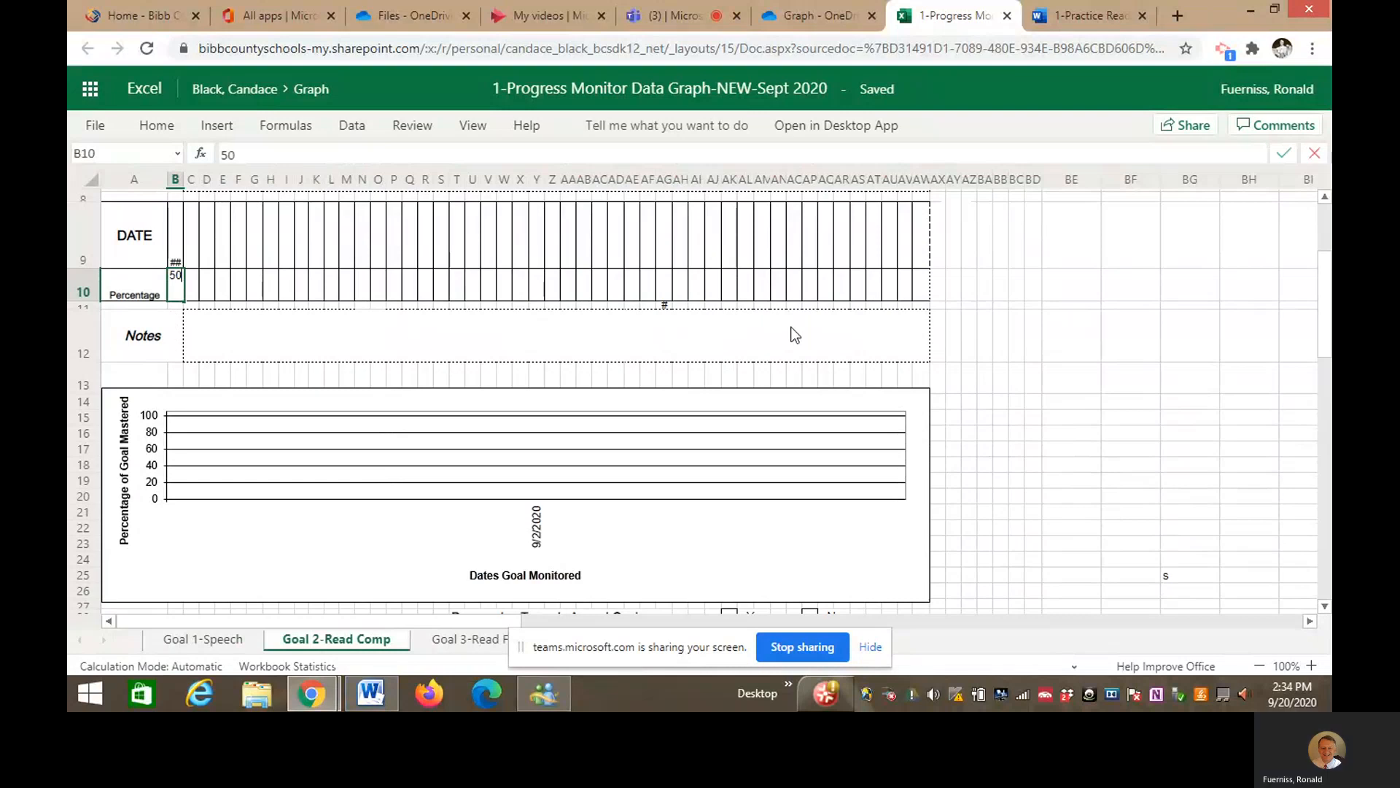
{"action": "left_click", "coordinate": [1003, 330]}
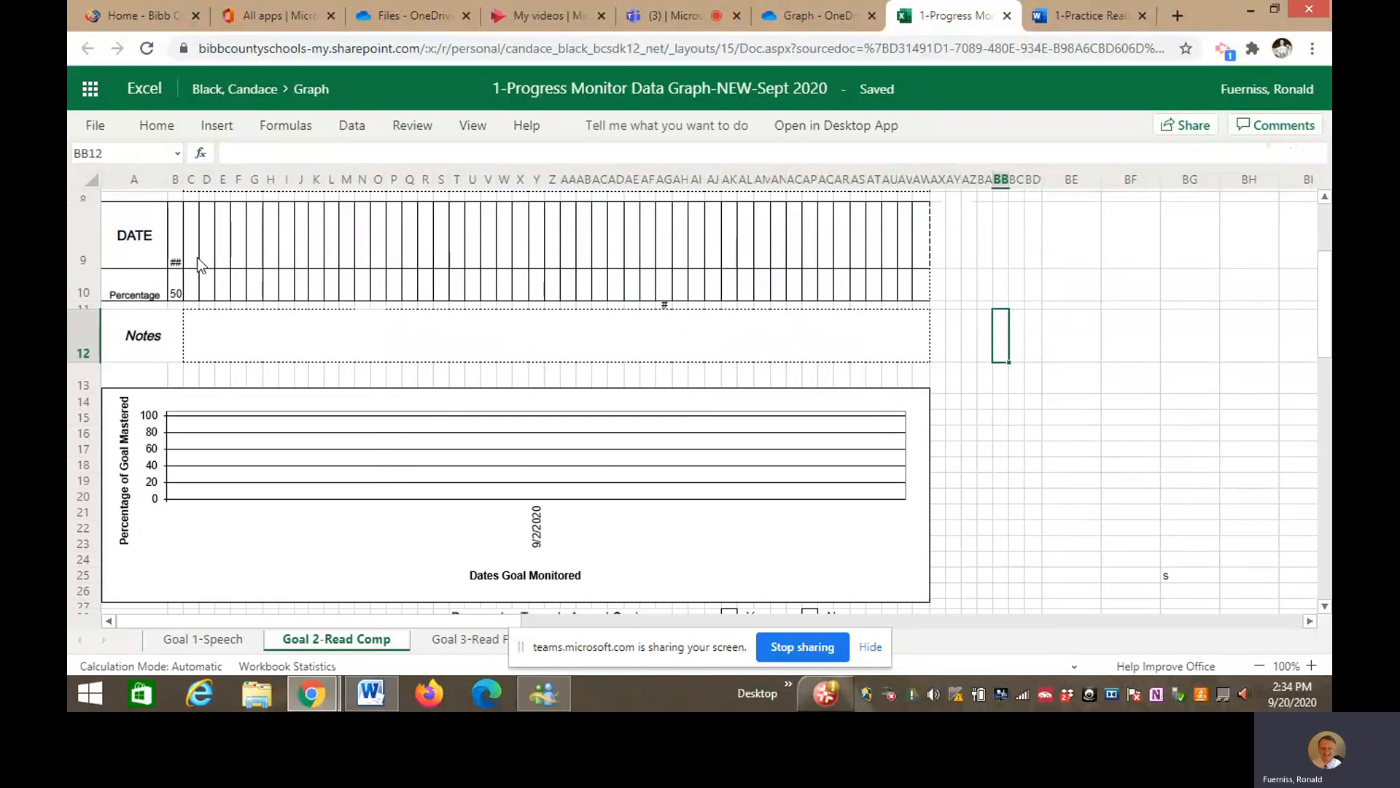
- Add 9-16-20 with 75 in column C and 10-1-20 with 40 in column D
{"action": "left_click", "coordinate": [191, 256]}
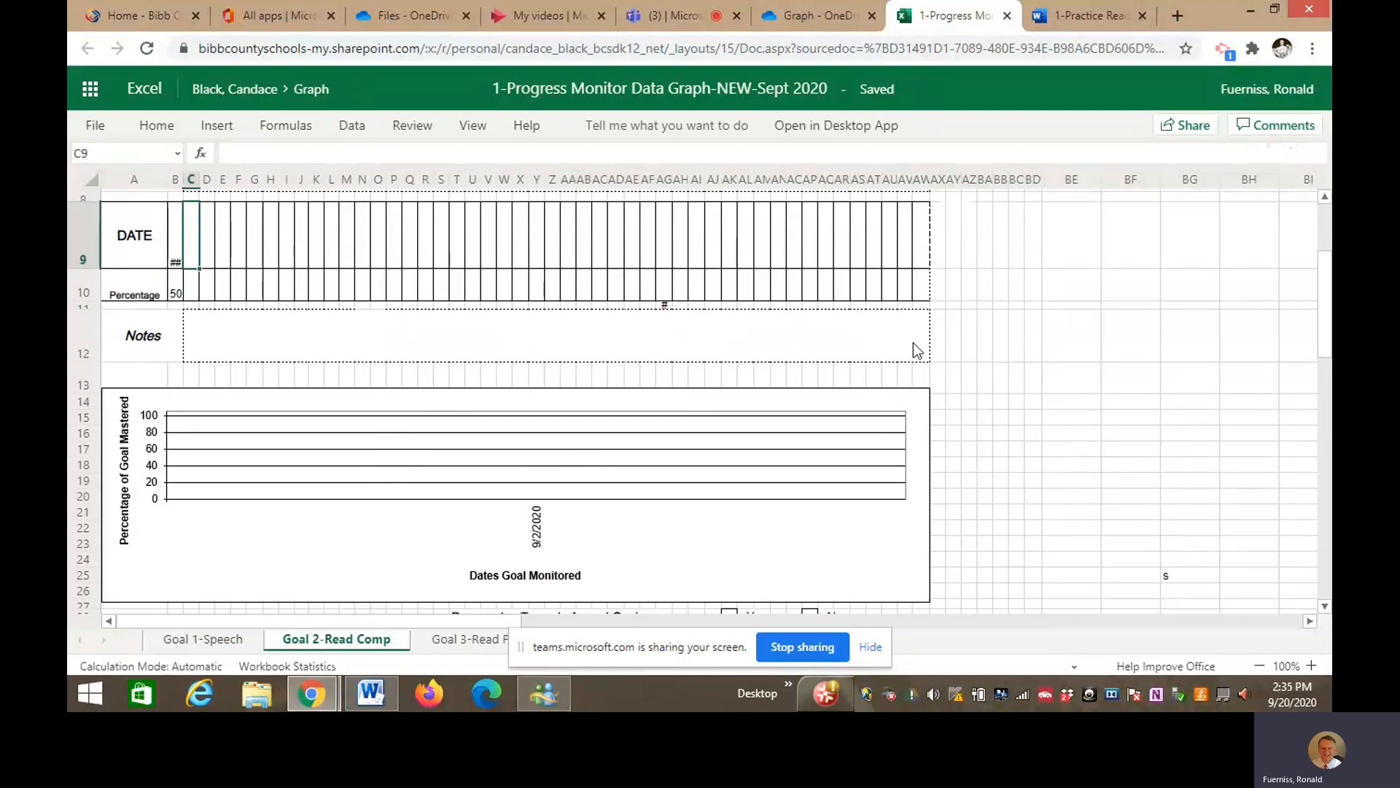
{"action": "type", "text": "9."}
{"action": "type", "text": "16-20"}
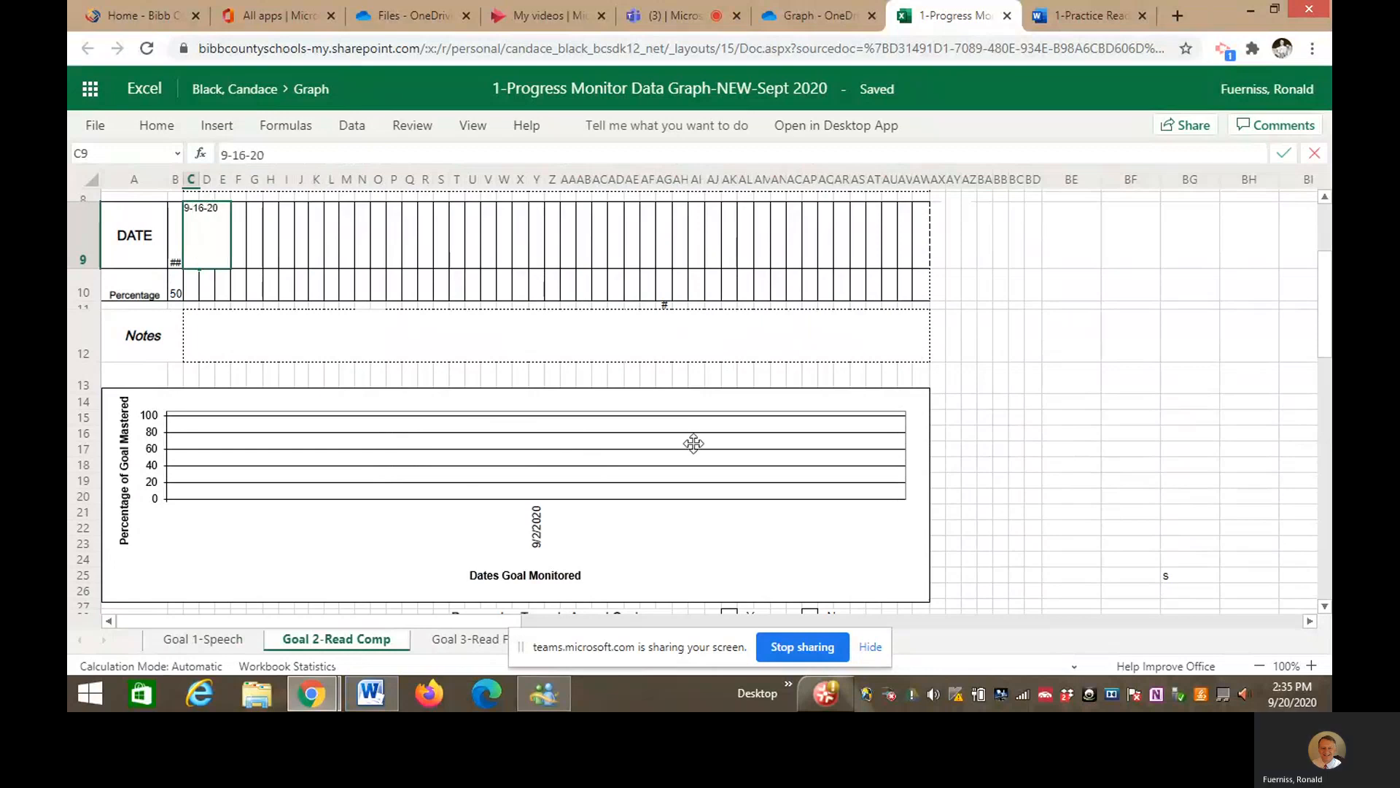
{"action": "left_click", "coordinate": [191, 288]}
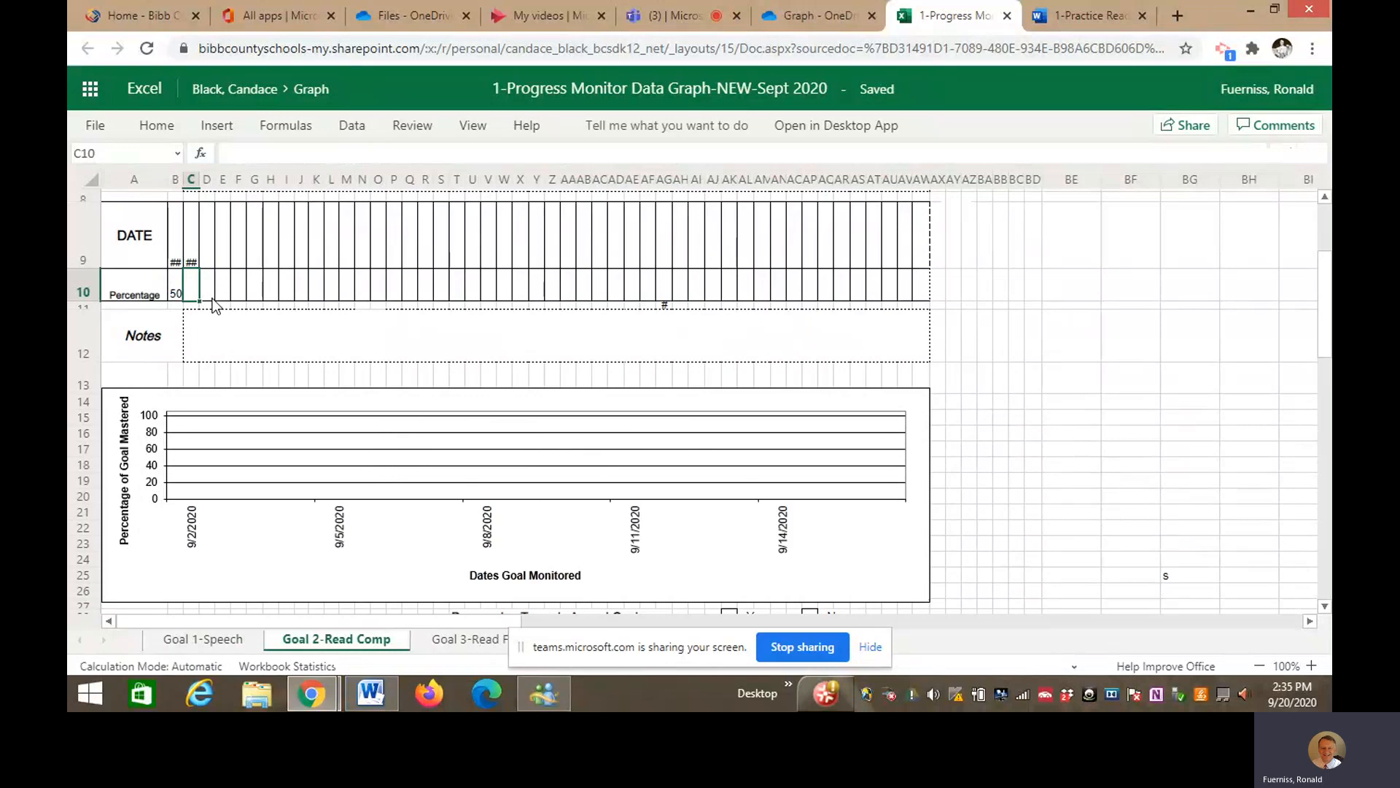
{"action": "type", "text": "75"}
{"action": "left_click", "coordinate": [1056, 355]}
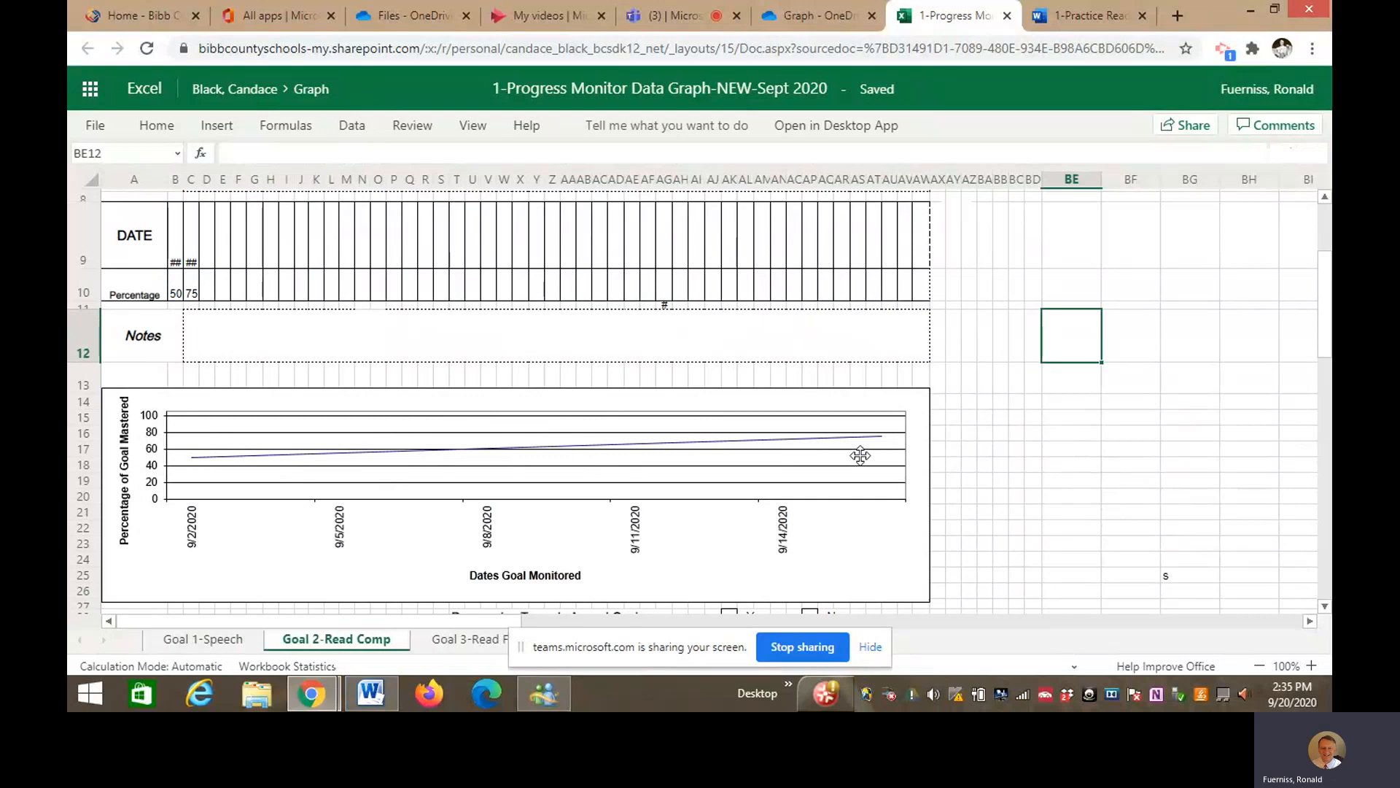
{"action": "left_click", "coordinate": [209, 260]}
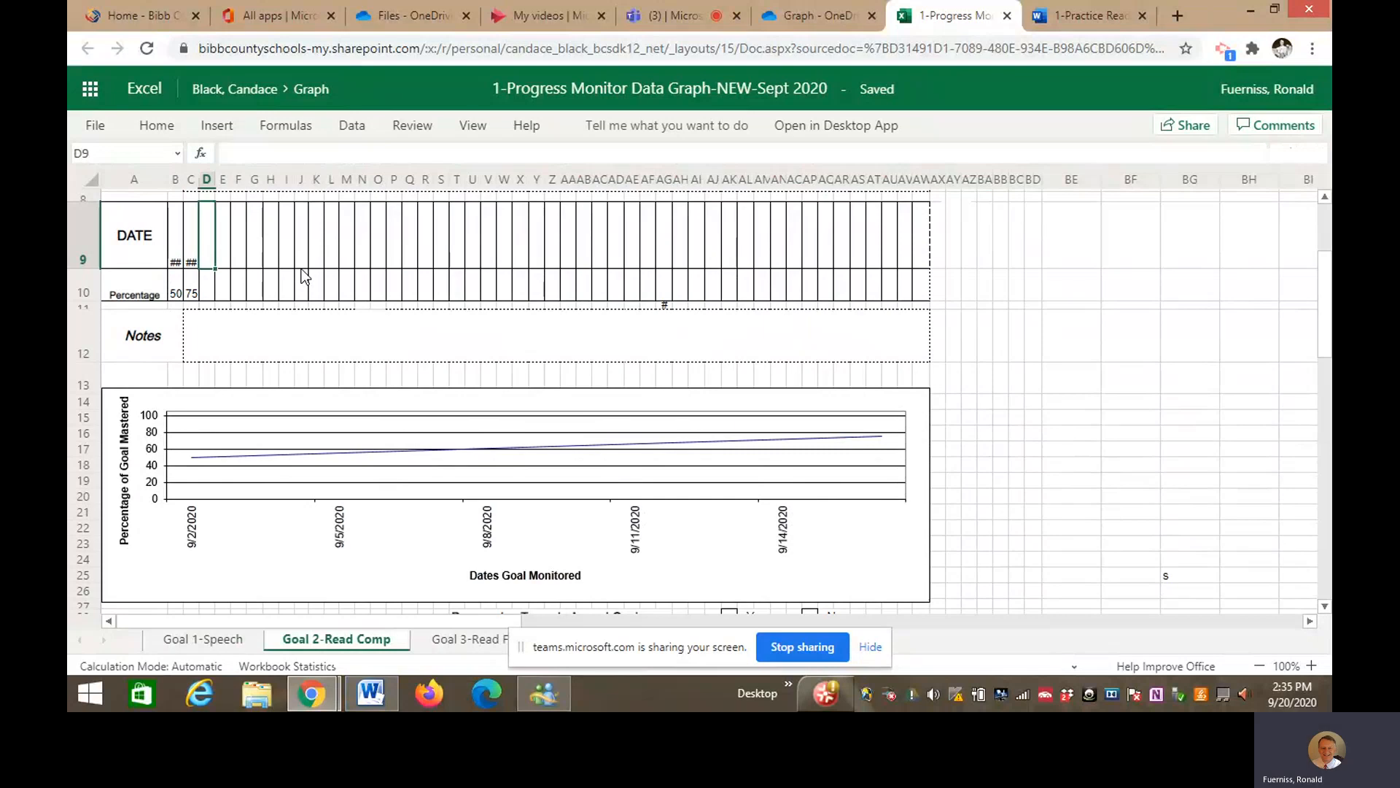
{"action": "type", "text": "10-1-"}
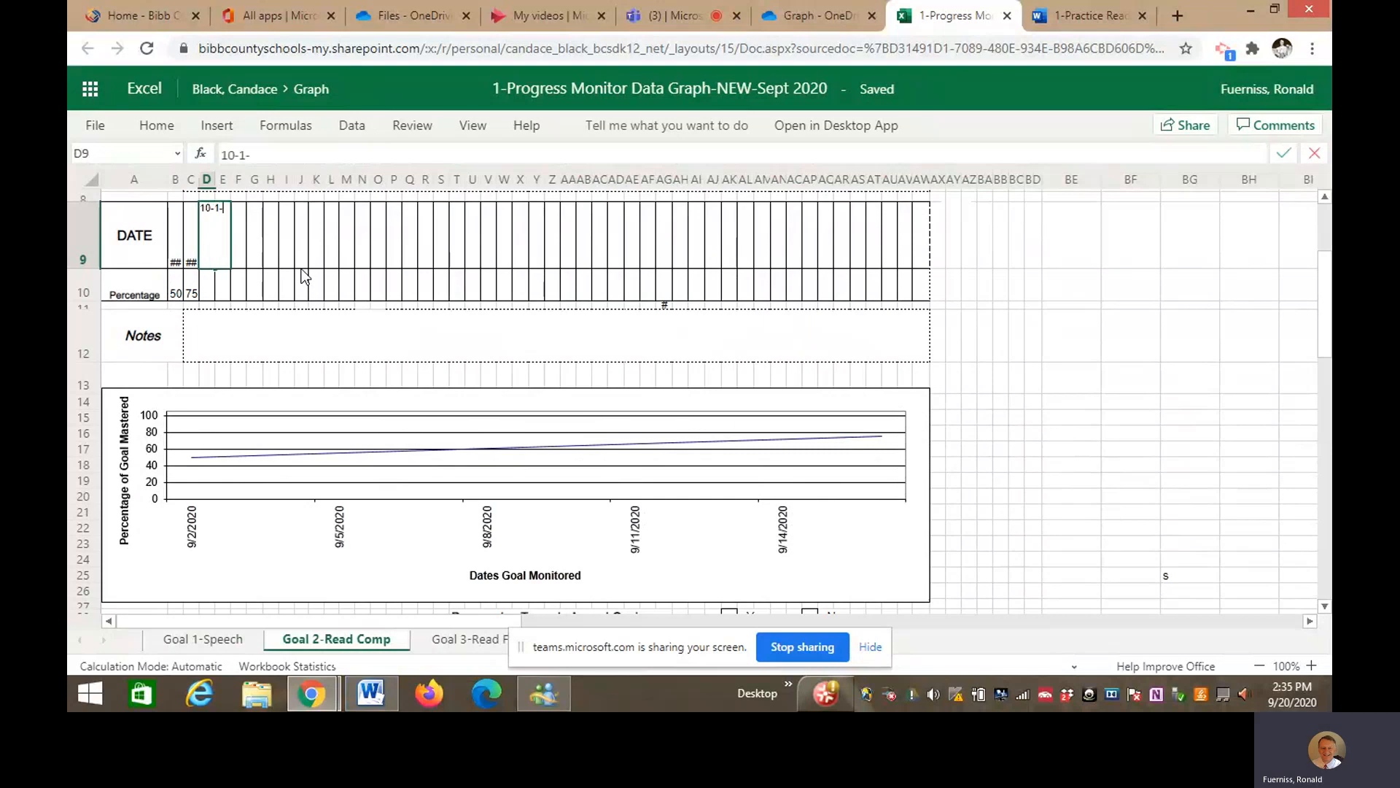
{"action": "type", "text": "20"}
{"action": "left_click", "coordinate": [212, 289]}
{"action": "type", "text": "40"}
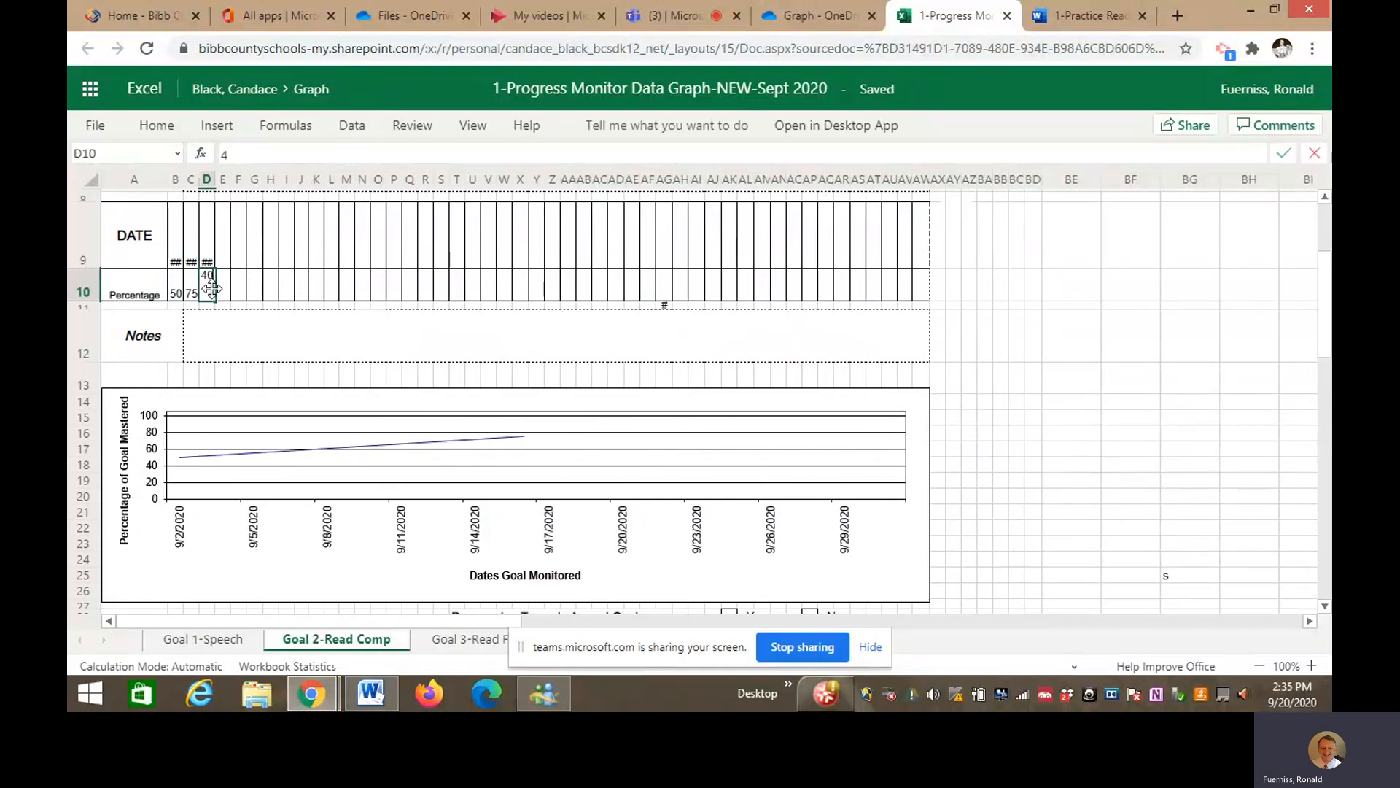
{"action": "left_click", "coordinate": [1095, 399]}
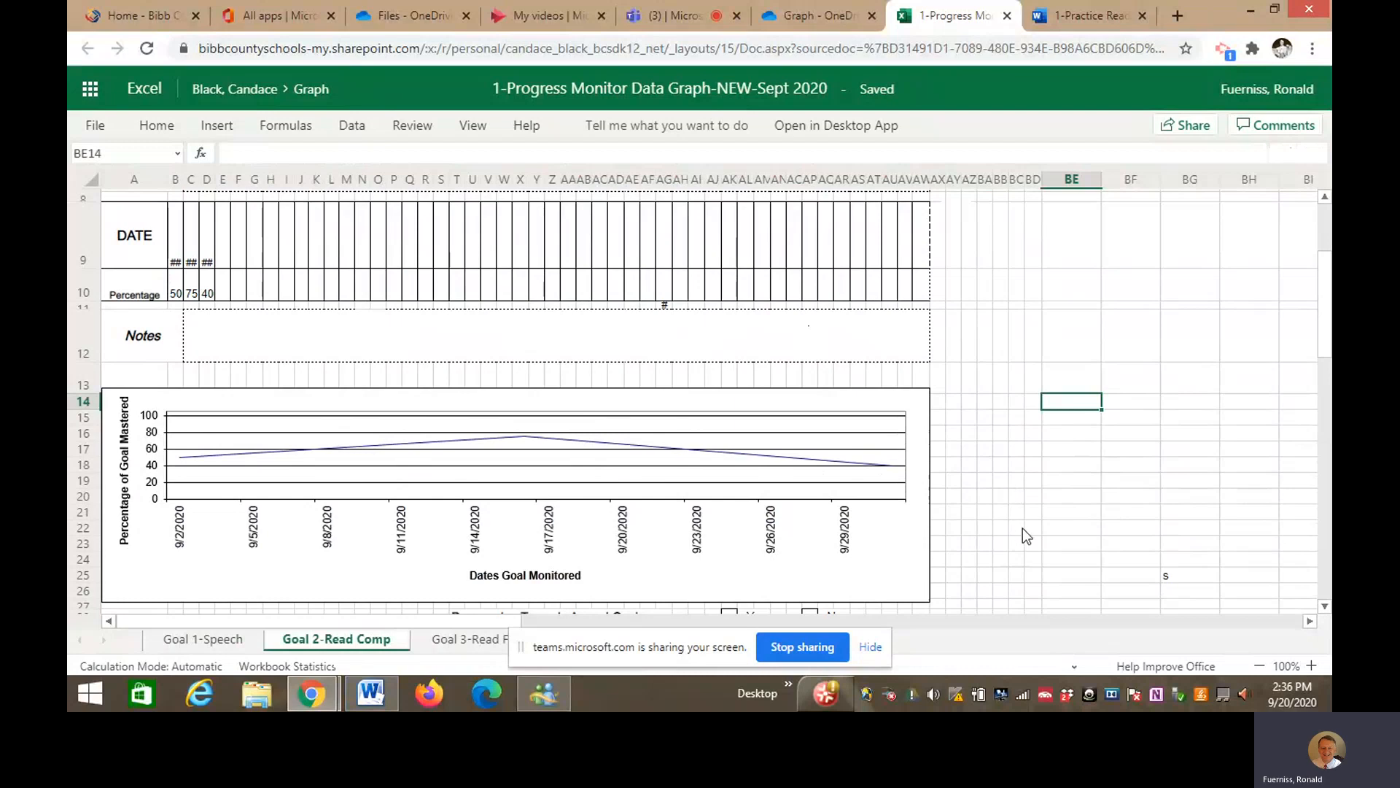
- Review the sheet, then return to the Teams meeting and open its More actions menu
{"action": "scroll", "coordinate": [1025, 532], "scroll_direction": "down", "scroll_amount": 2}
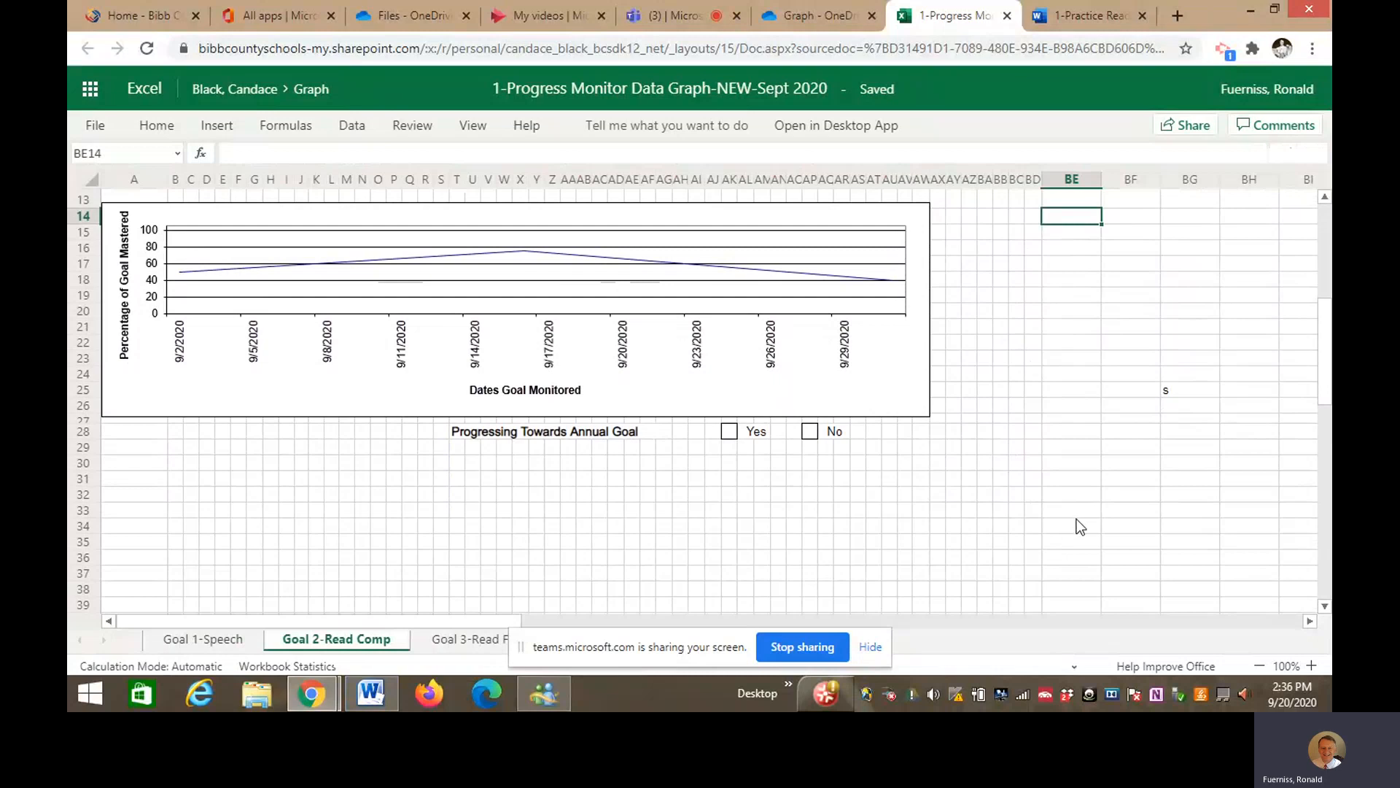
{"action": "scroll", "coordinate": [1076, 519], "scroll_direction": "up", "scroll_amount": 5}
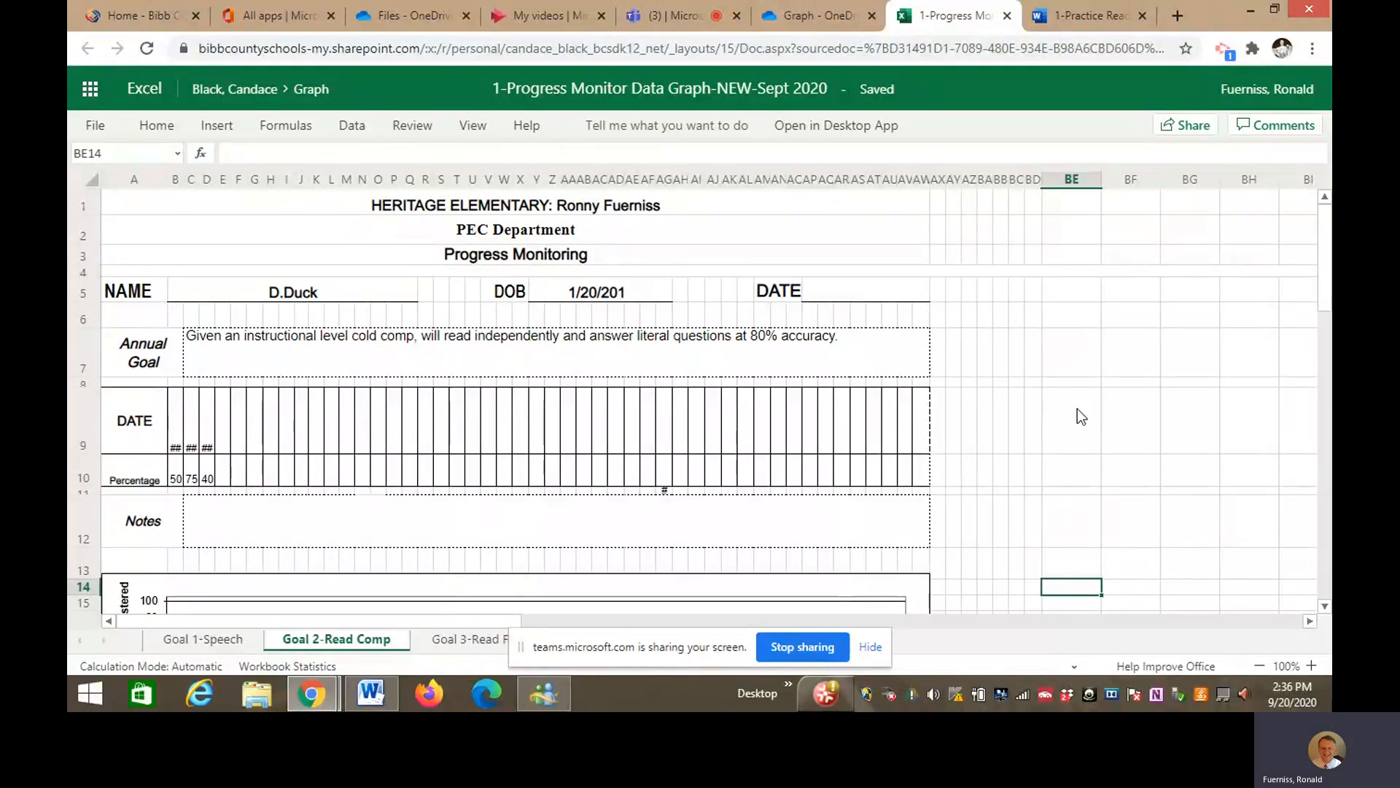
{"action": "left_click", "coordinate": [694, 19]}
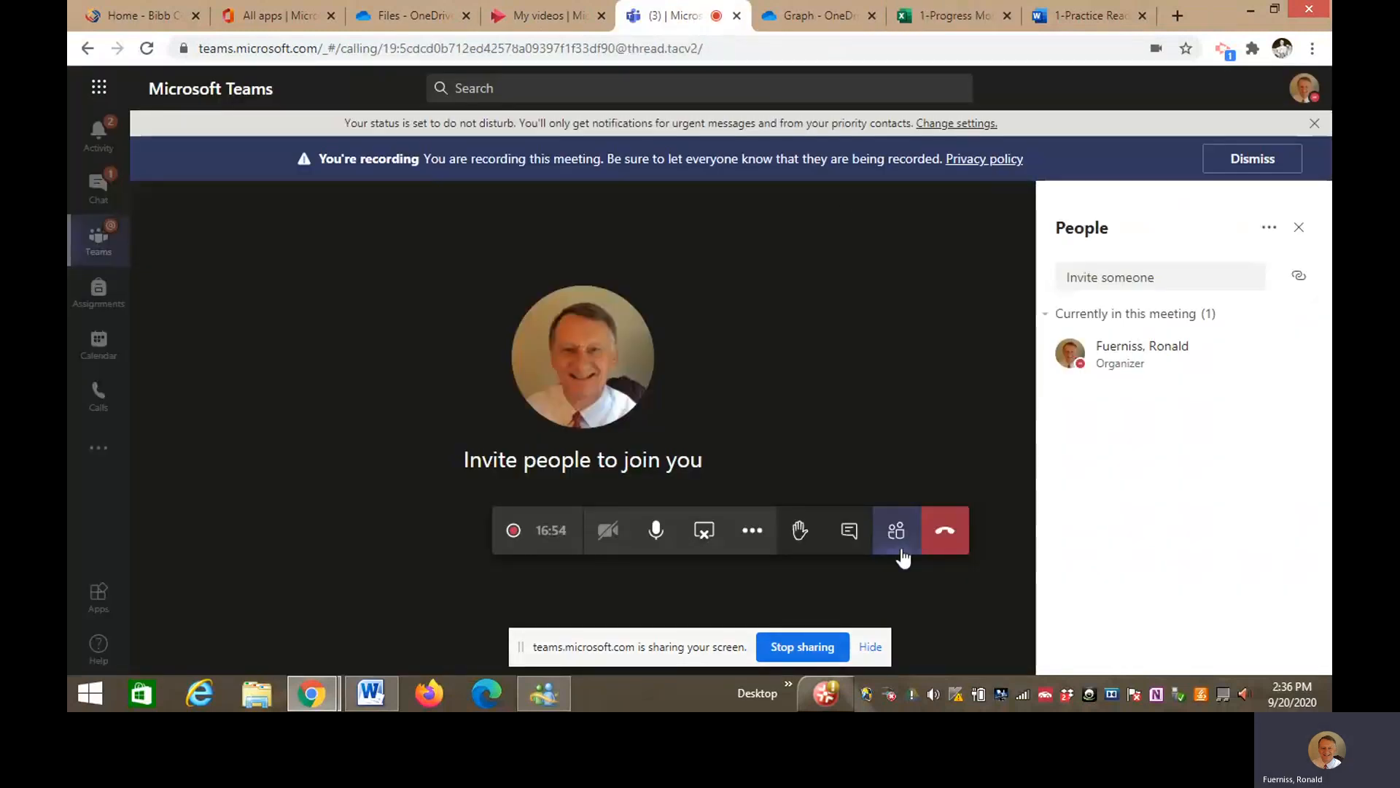
{"action": "left_click", "coordinate": [751, 535]}
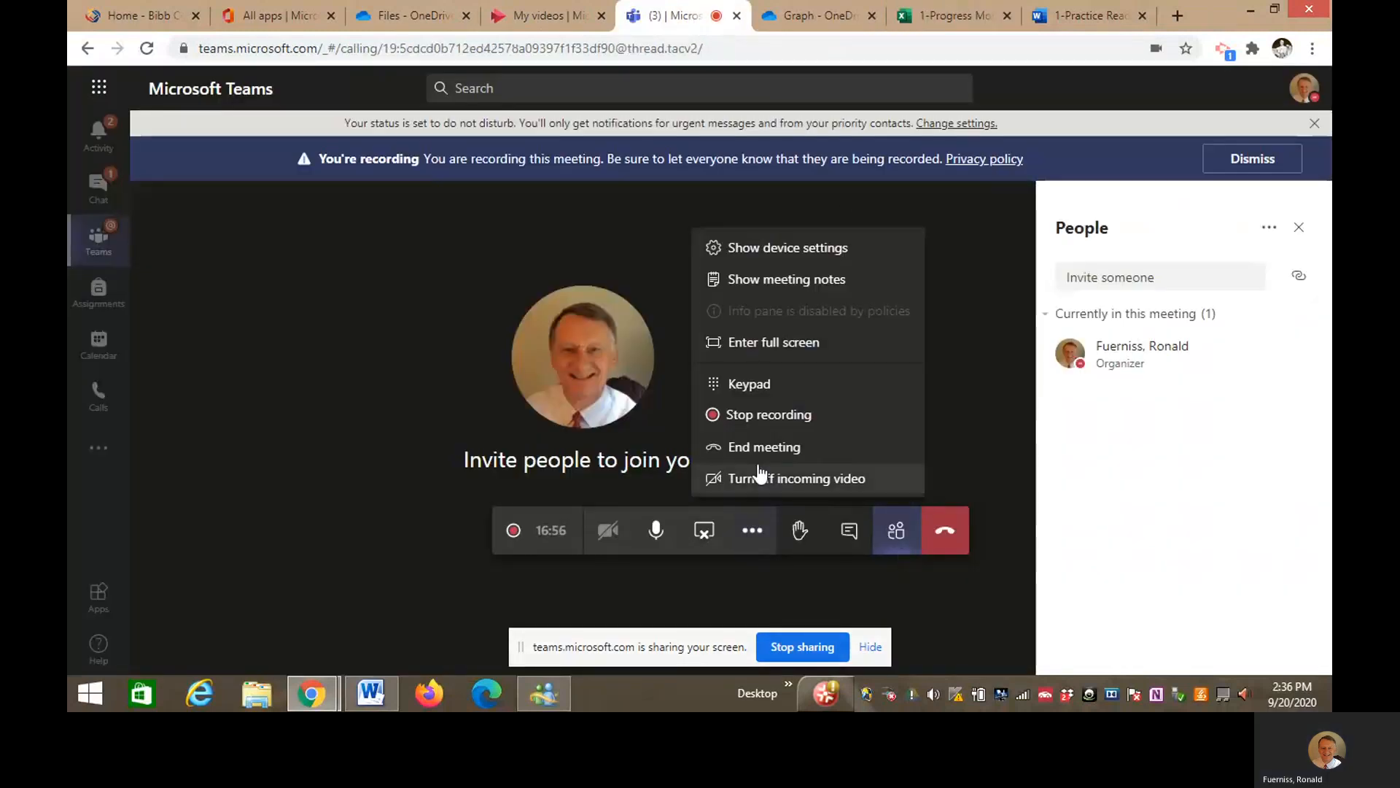